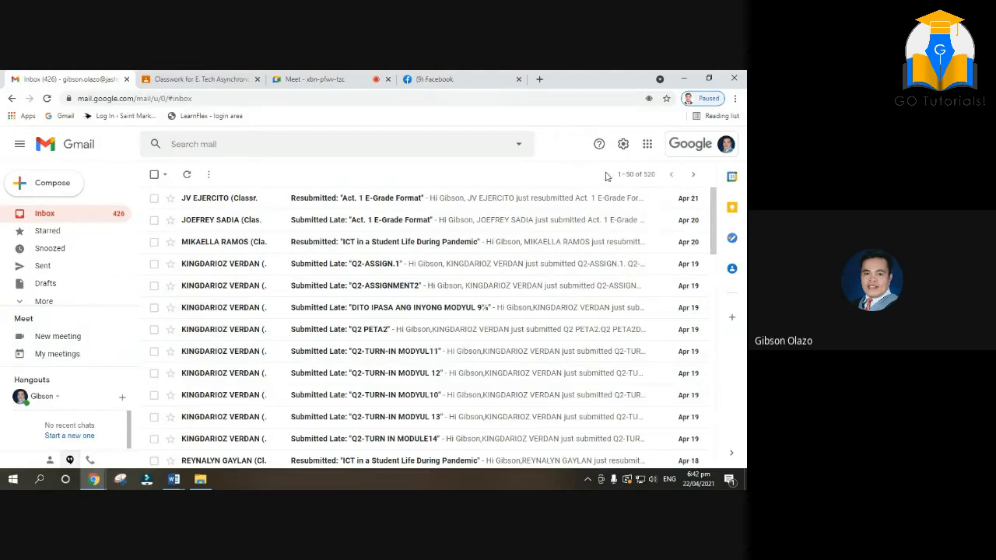
click(647, 146)
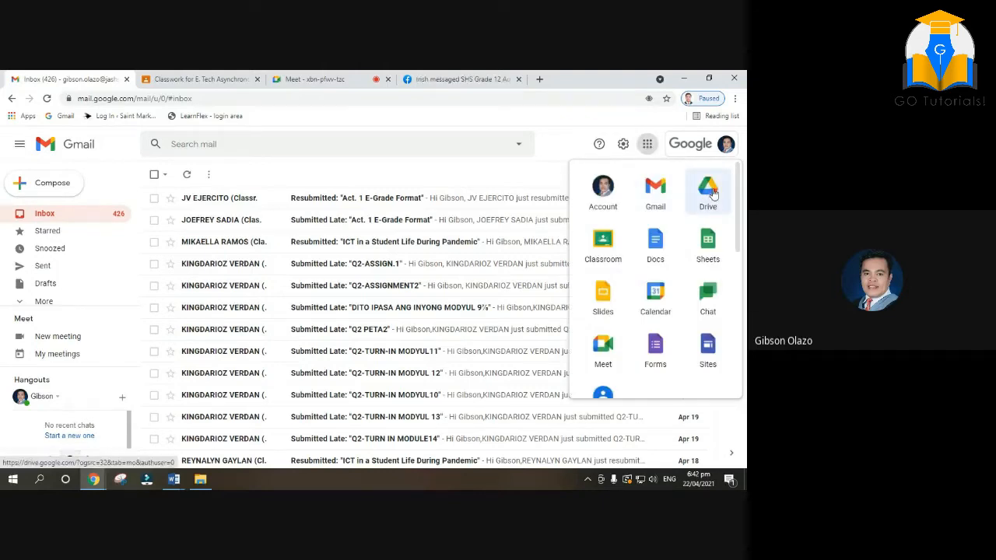
click(712, 190)
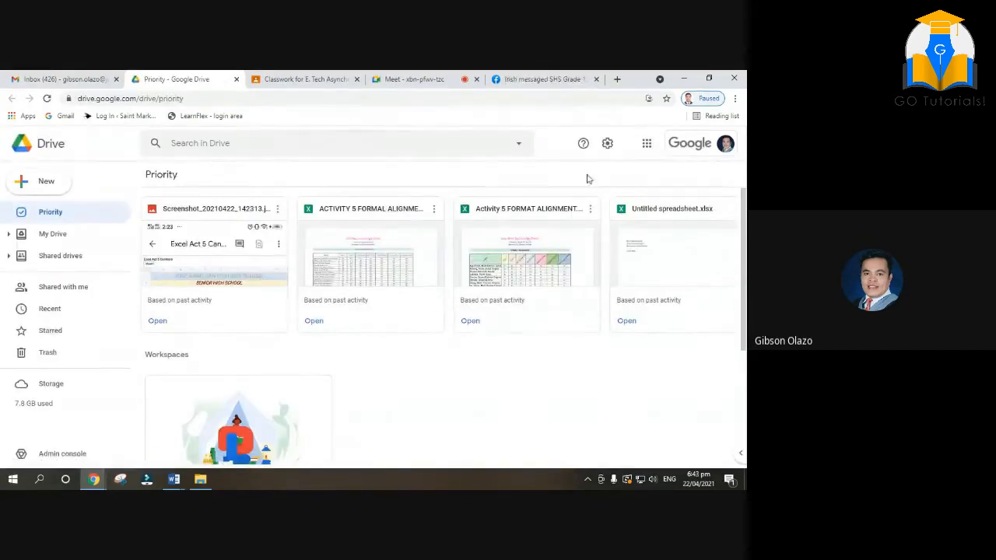
click(645, 143)
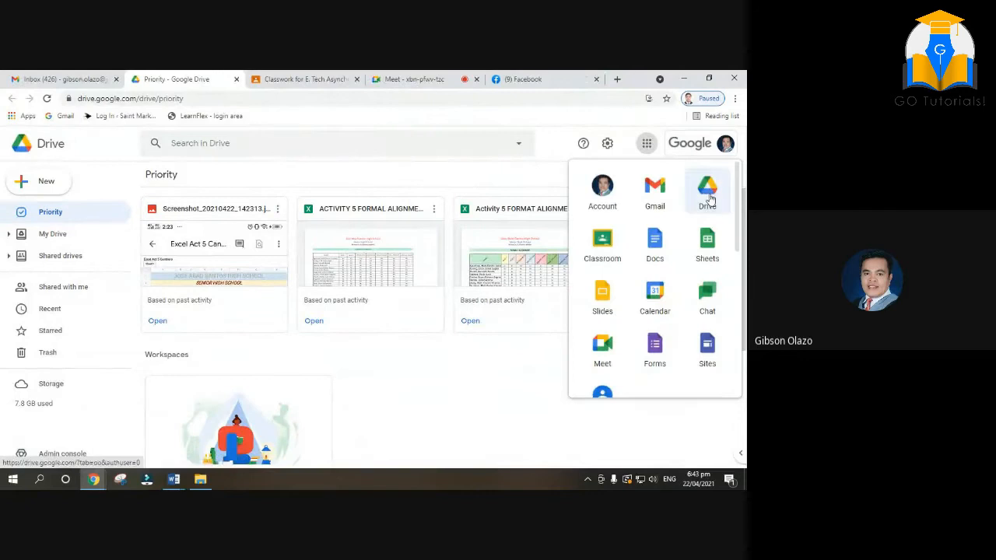
click(709, 200)
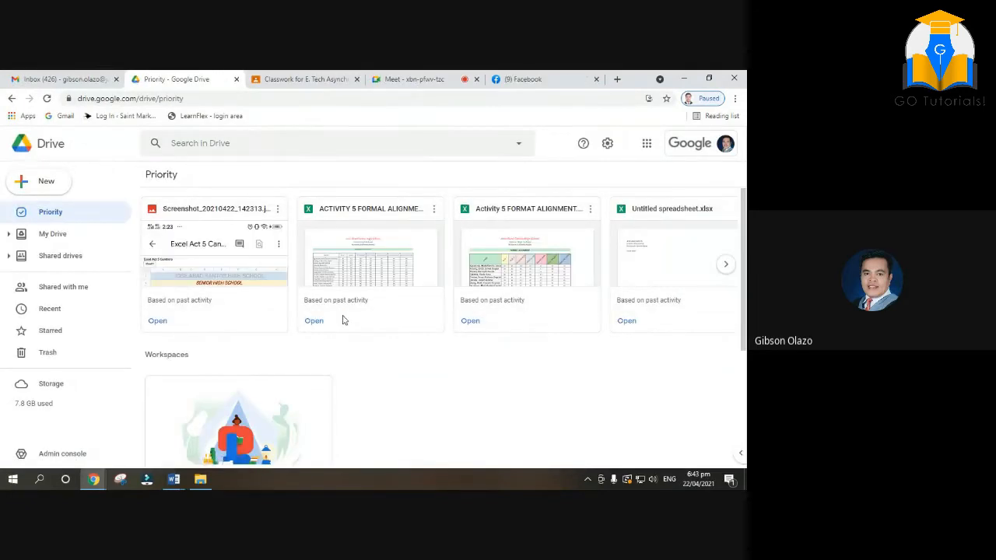
click(45, 184)
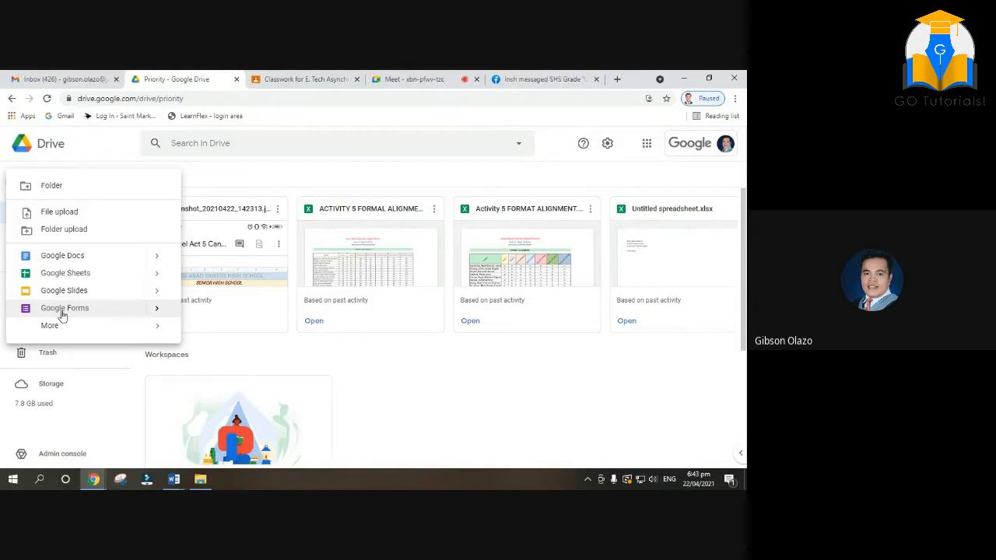
click(539, 347)
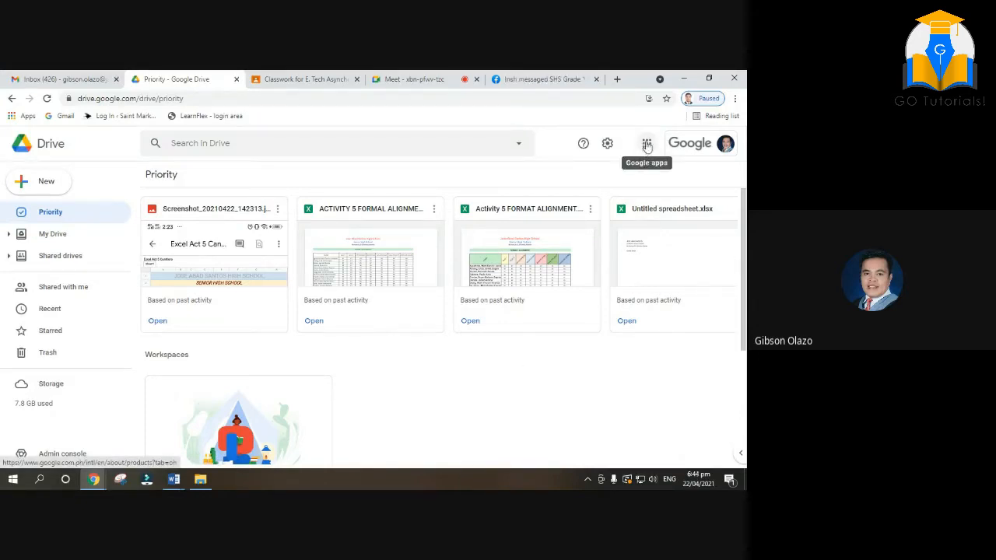
- Return to Gmail, open Google Drive from there, and create a new blank Google Form
click(50, 81)
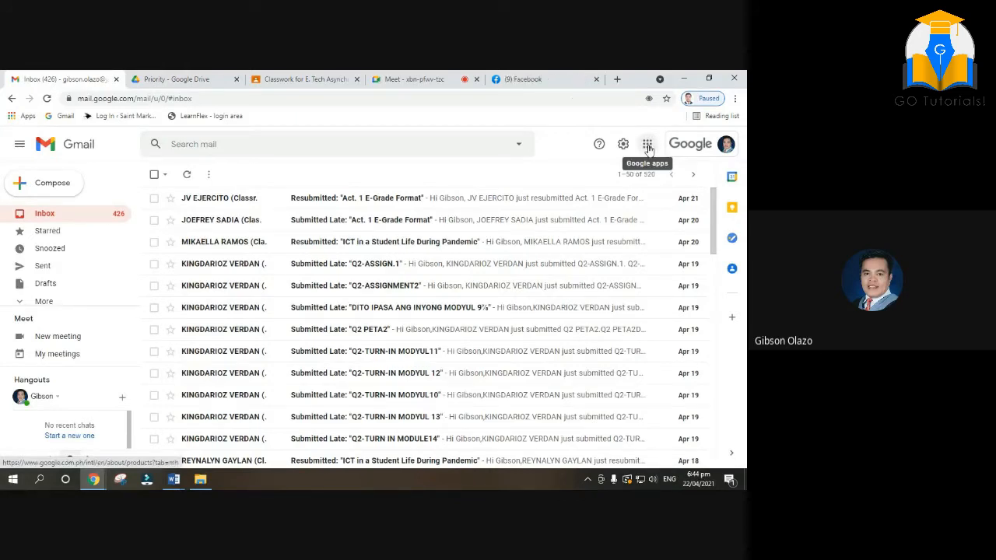
click(647, 145)
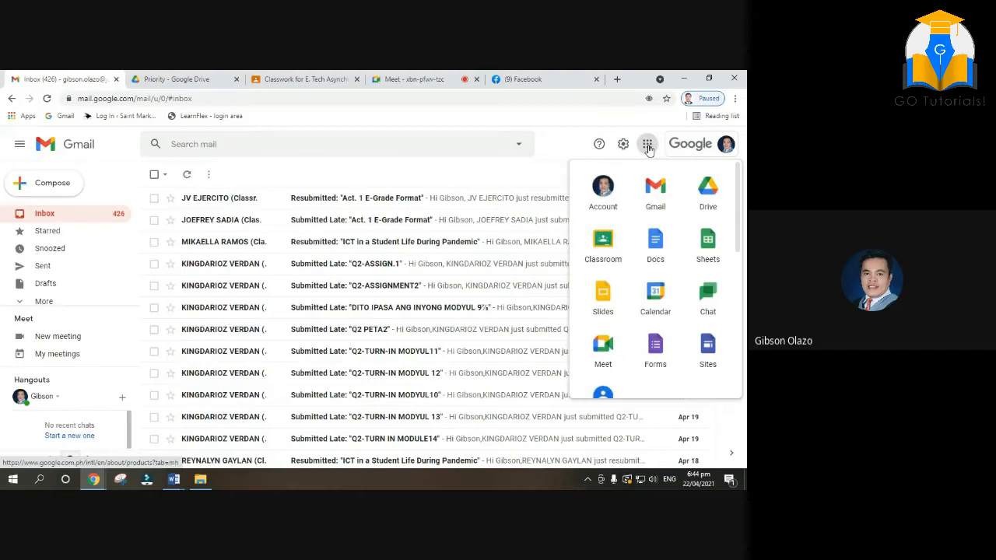
click(703, 206)
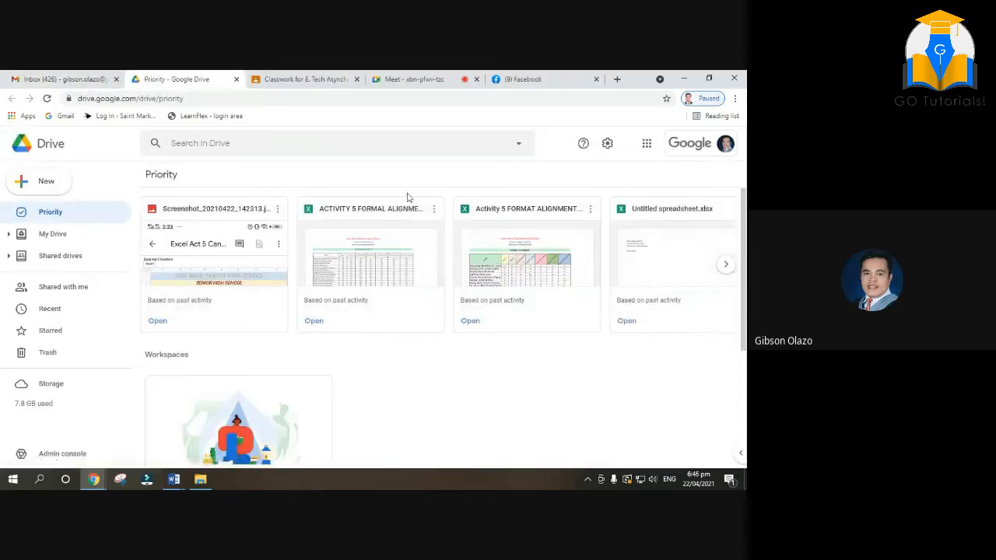
click(45, 184)
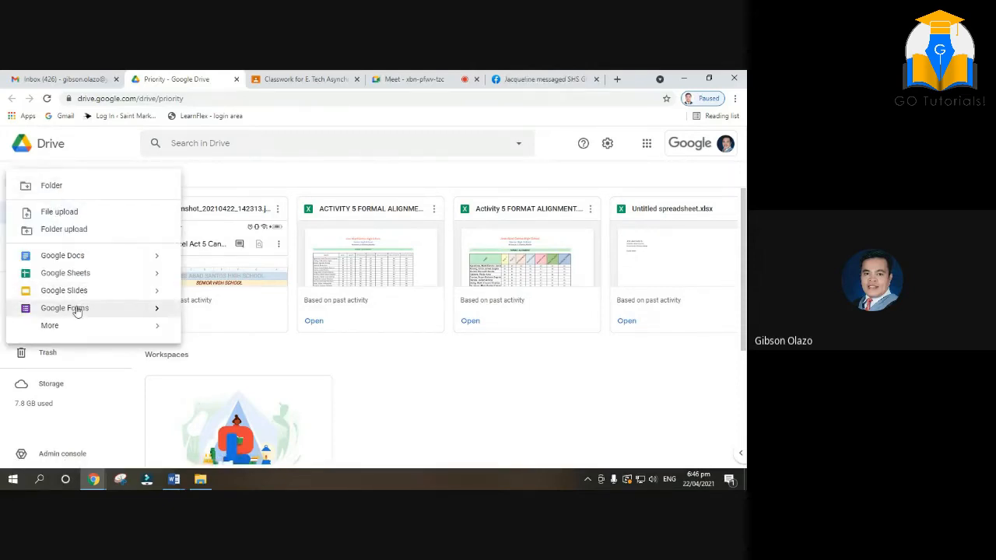
click(77, 309)
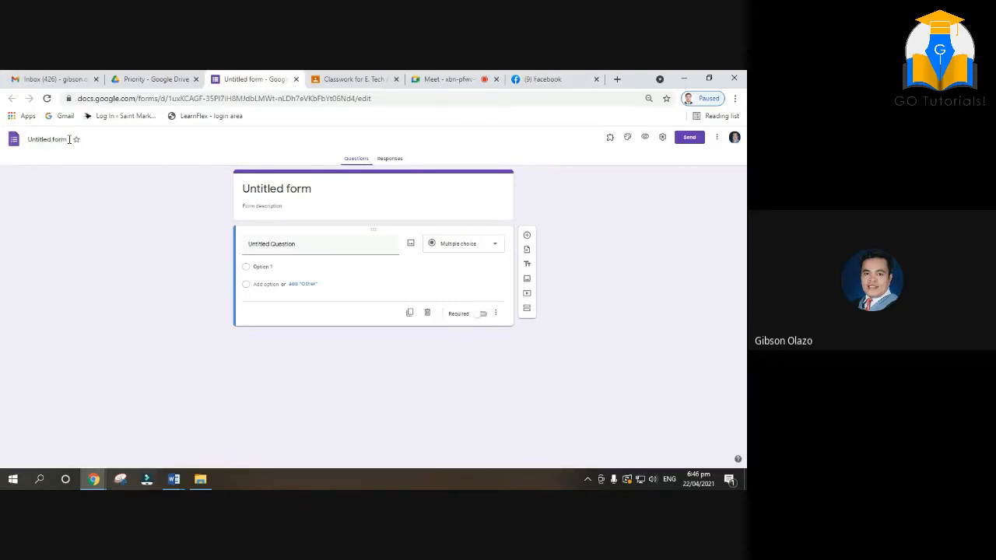
- Rename the untitled form as "ICT 1 - Quiz" and give its heading the same title
click(67, 139)
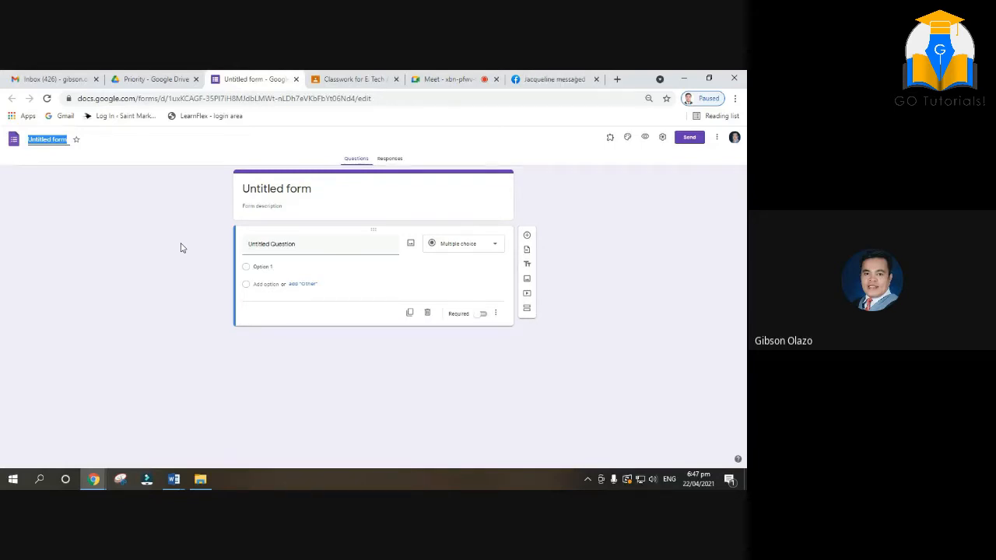
text(Quiz)
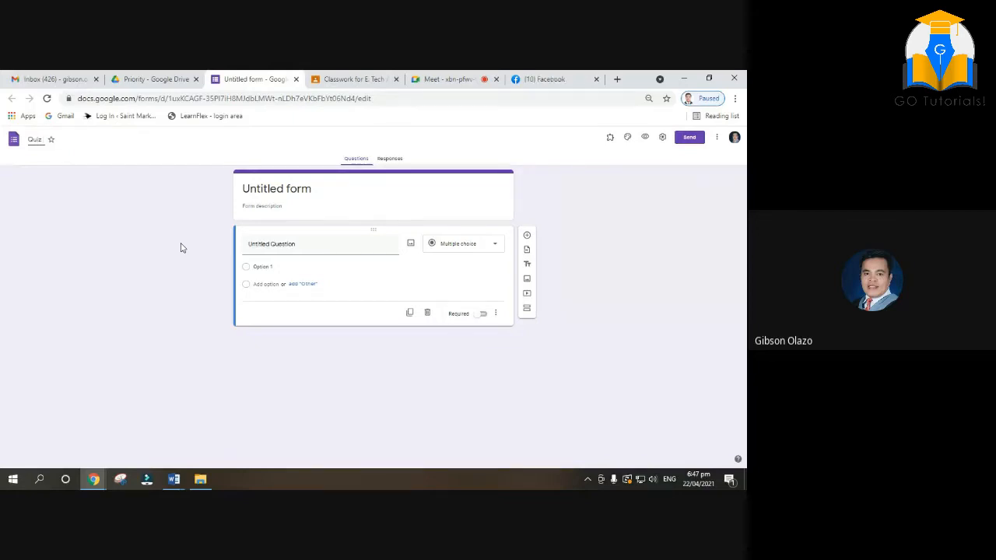
key(BackSpace)
key(BackSpace)
key(BackSpace)
key(BackSpace)
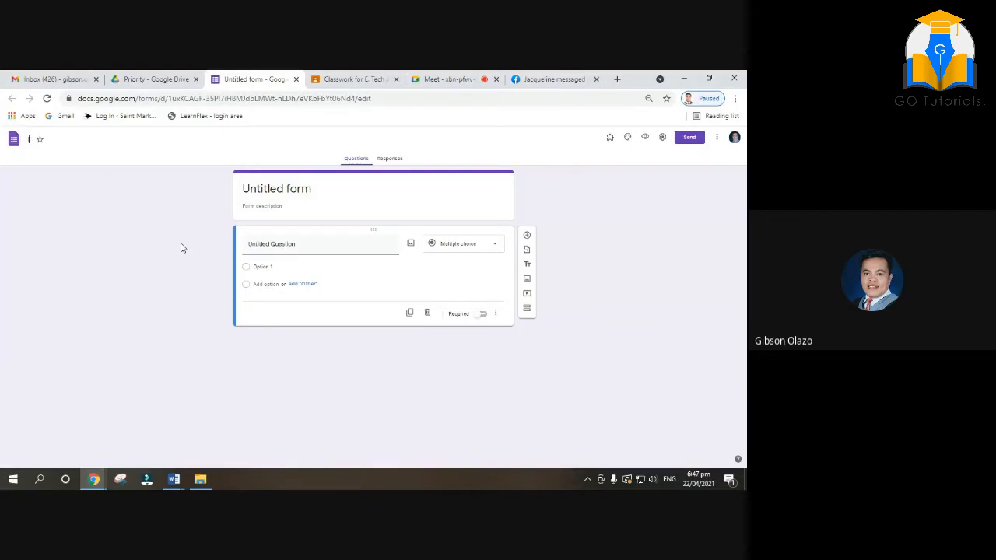
text(ICT 1 - Quiz)
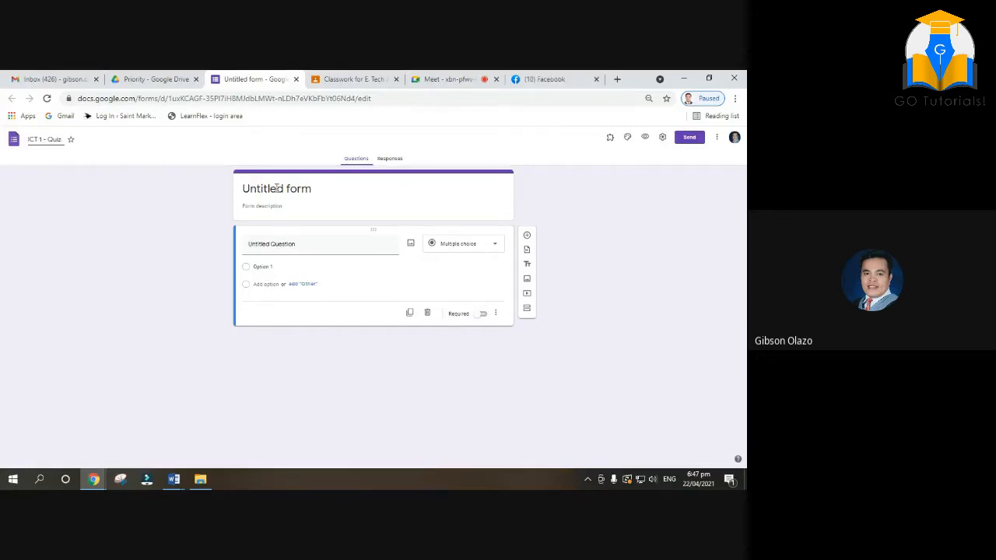
click(277, 189)
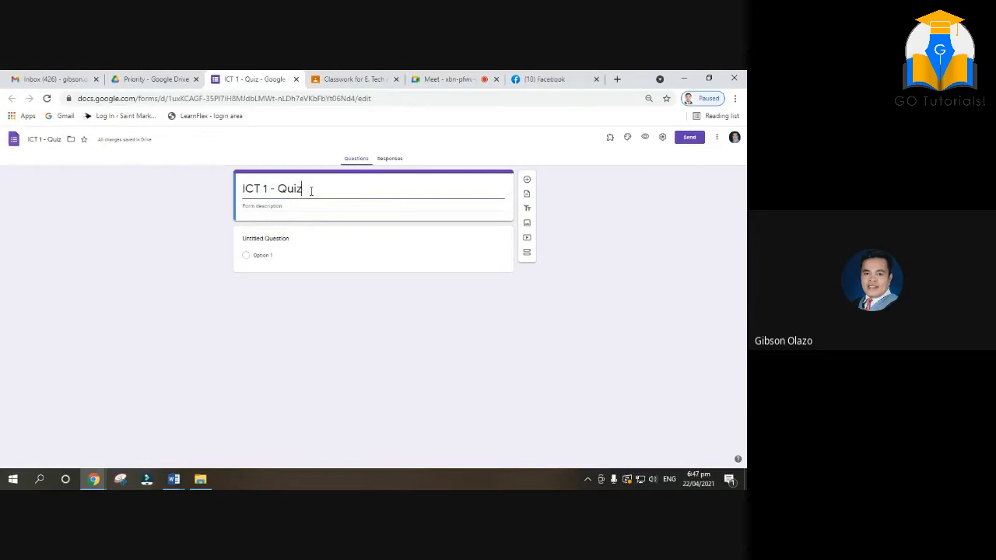
click(62, 139)
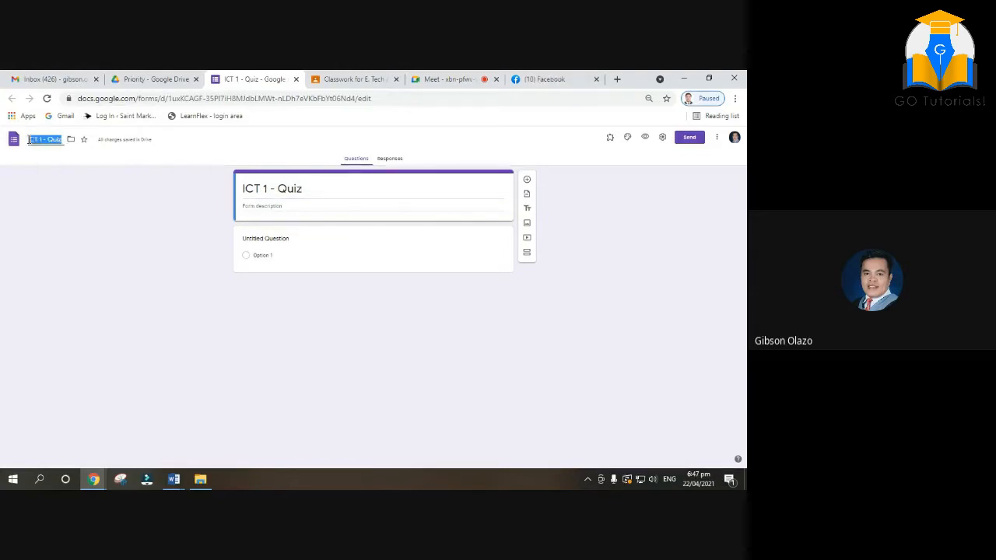
click(307, 189)
triple_click(308, 189)
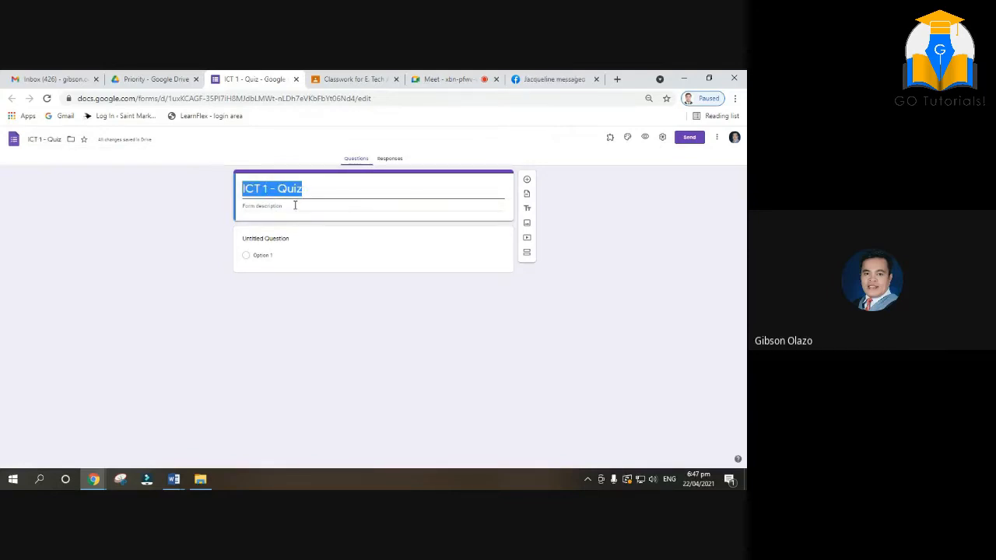
- Enter "Avoid asking answers from your classmate" as the form description
click(291, 207)
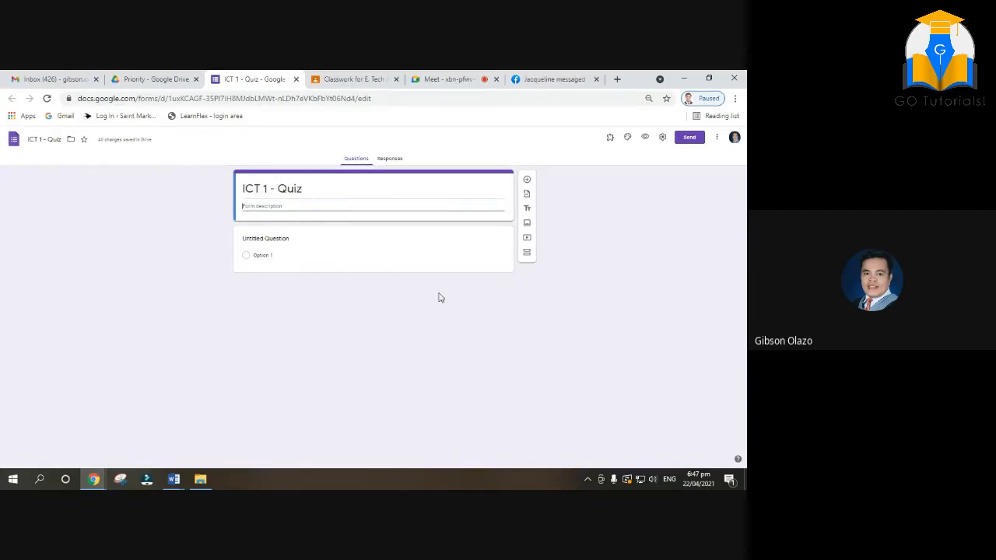
text(Avoid asking an)
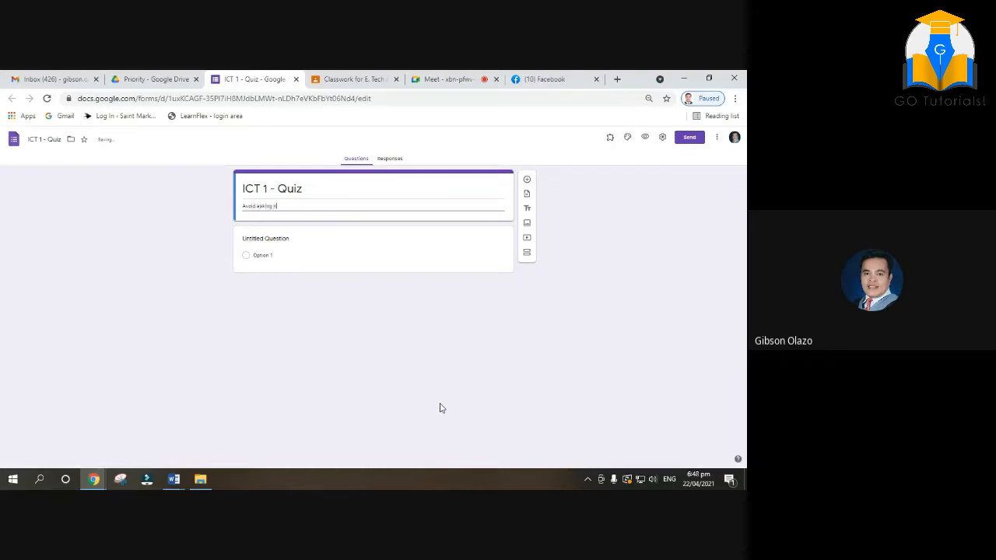
text(swers from)
text( t)
key(BackSpace)
text(your cl)
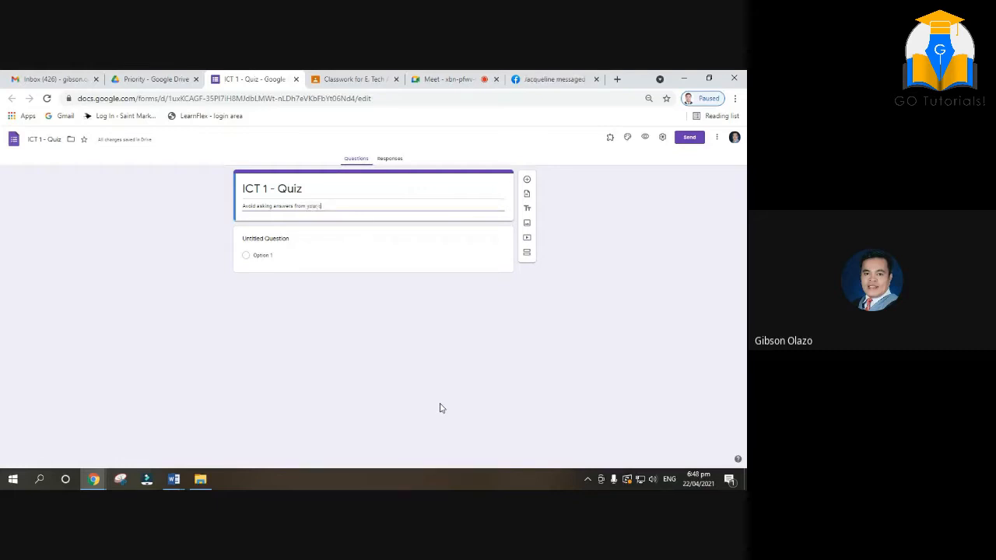
text(assmate)
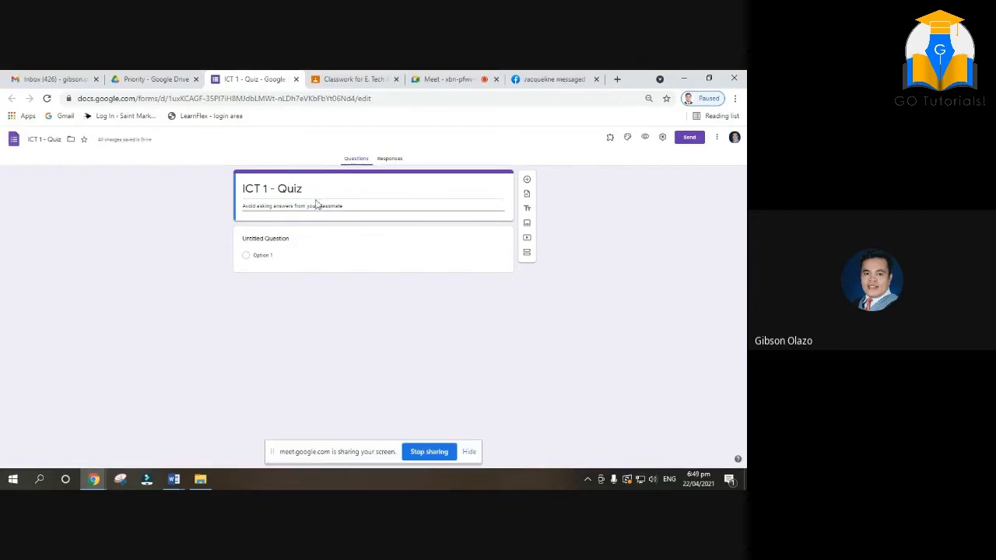
- Check the prepared quiz questions in Word's Document1, and replace the form's untitled question text with the number "1."
mouse_move(173, 479)
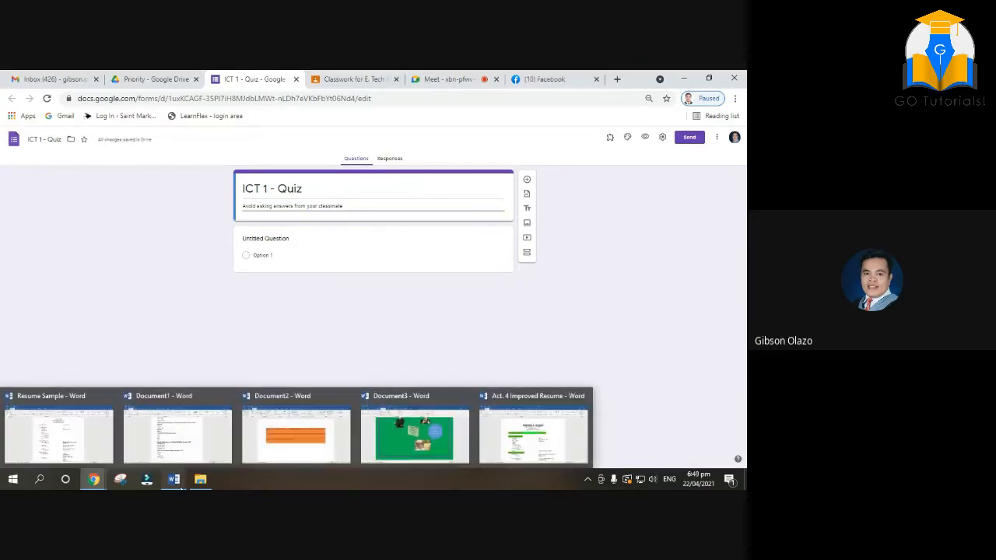
click(178, 462)
scroll(328, 332, up, 2)
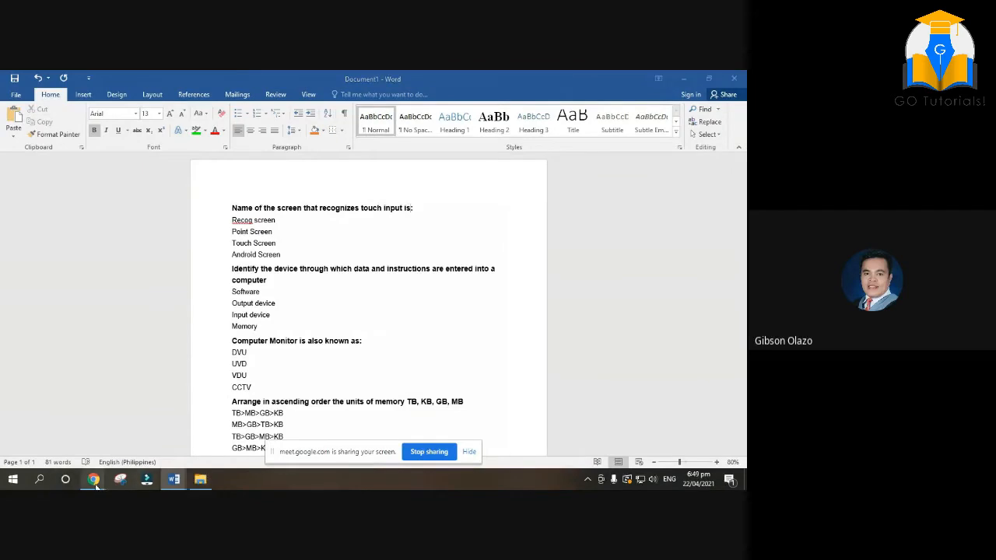
mouse_move(93, 480)
mouse_move(70, 445)
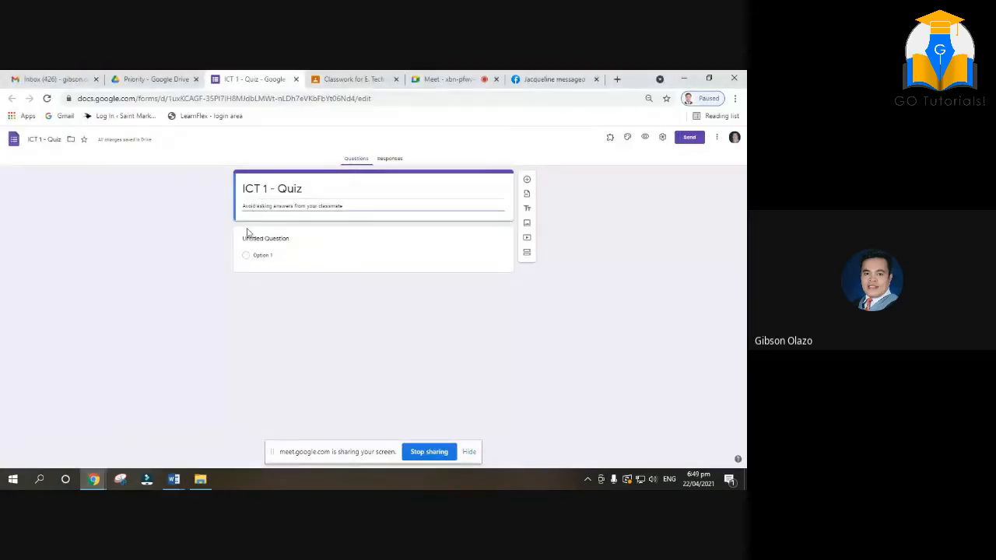
click(247, 239)
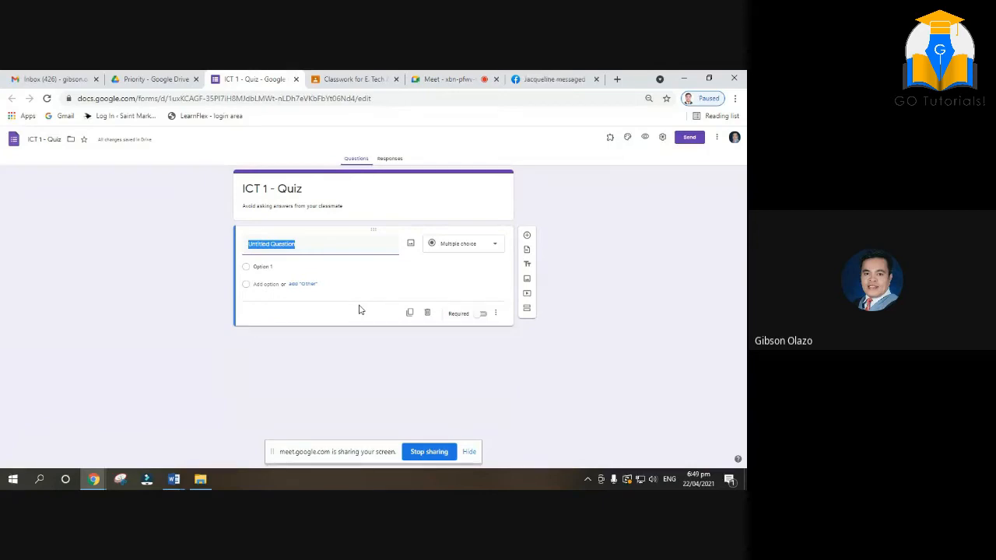
text(1)
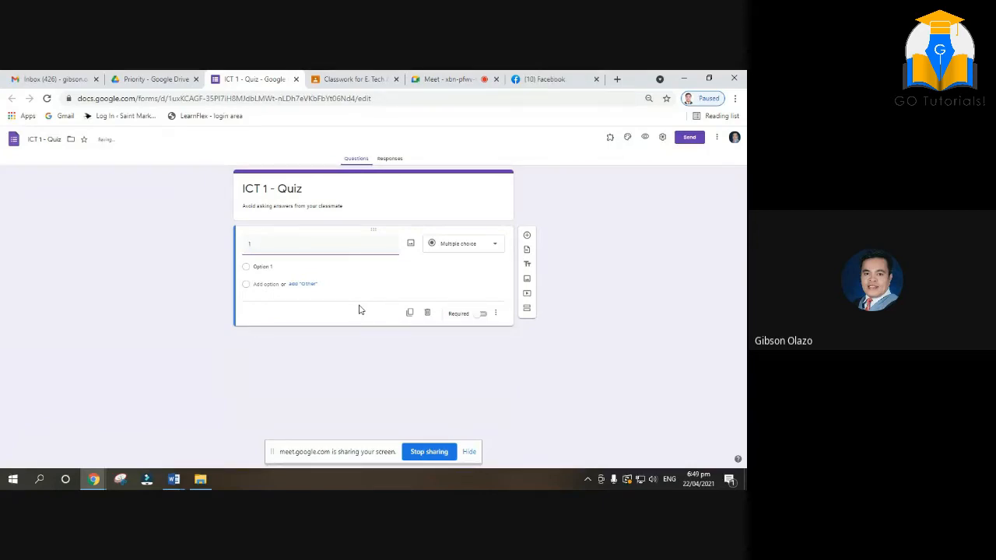
text(.)
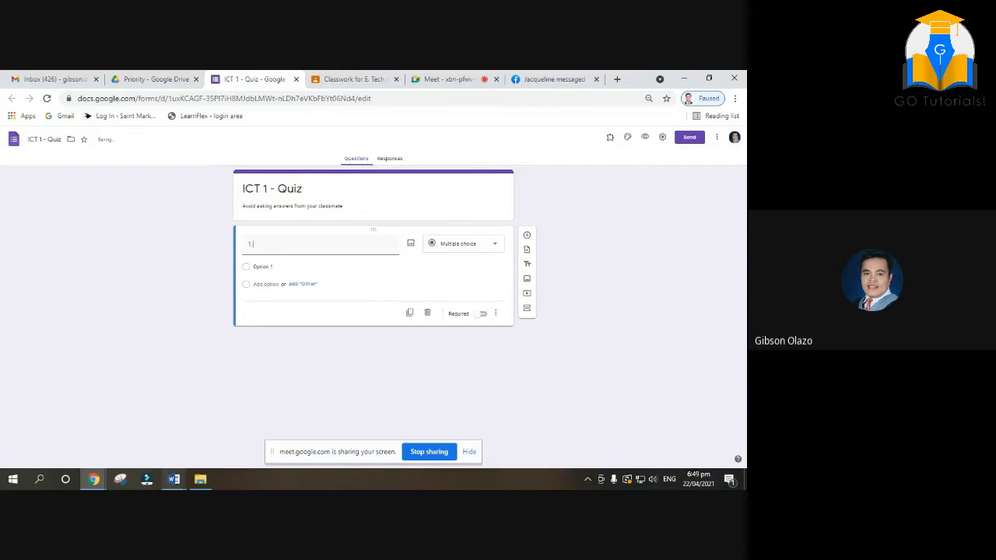
- Copy "Name of the screen that recognizes touch input is:" from Document1 in Word and paste it after the question number in the form
mouse_move(174, 479)
click(214, 453)
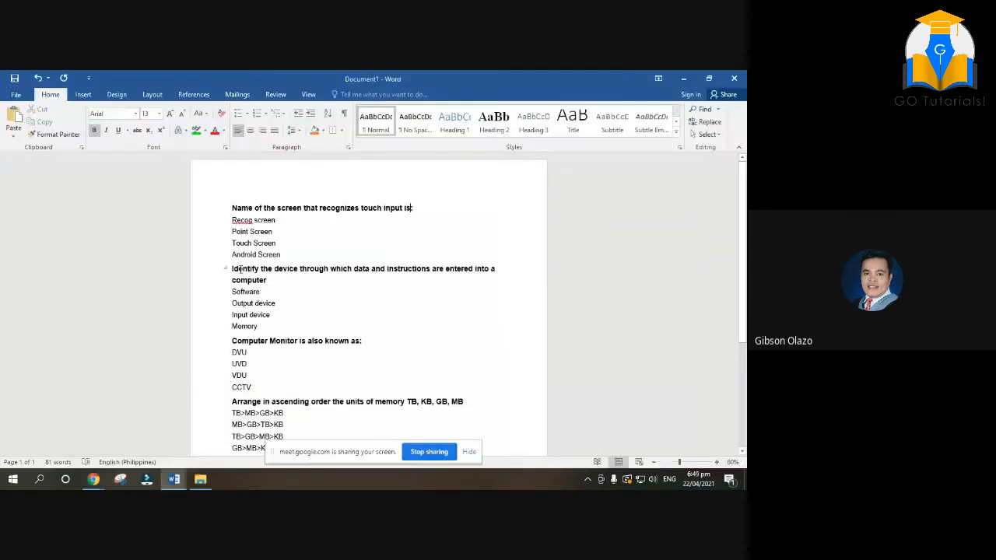
drag(232, 208, 417, 208)
right_click(361, 210)
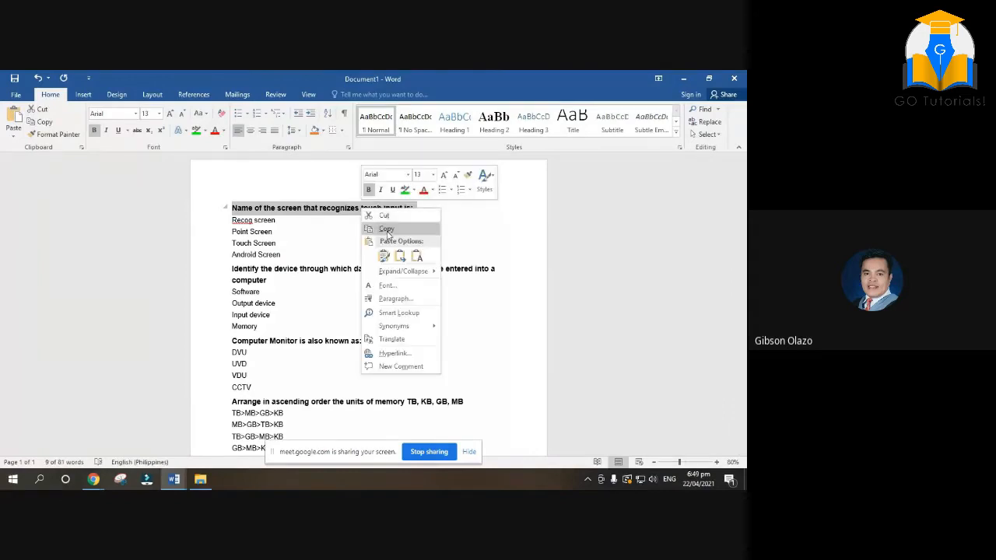
click(389, 231)
mouse_move(92, 481)
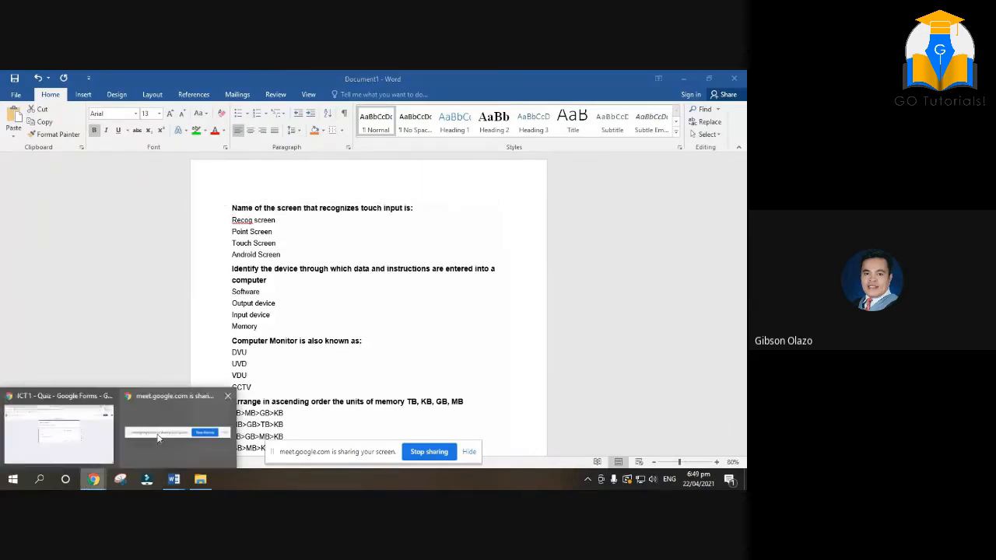
click(56, 432)
text(.)
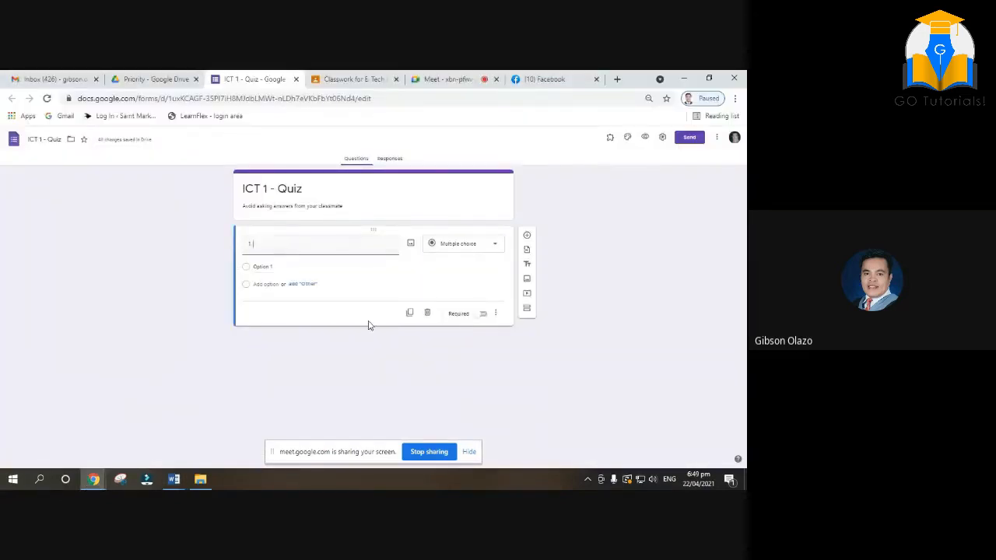
key(ctrl+v)
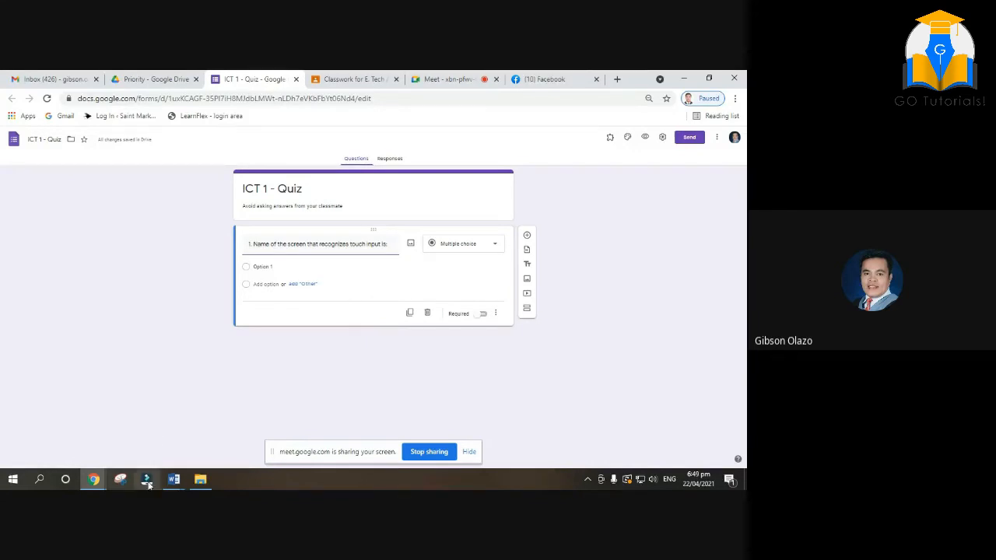
- Switch to Document1 in Word and select the four answer options under the touch input question
click(174, 478)
click(161, 440)
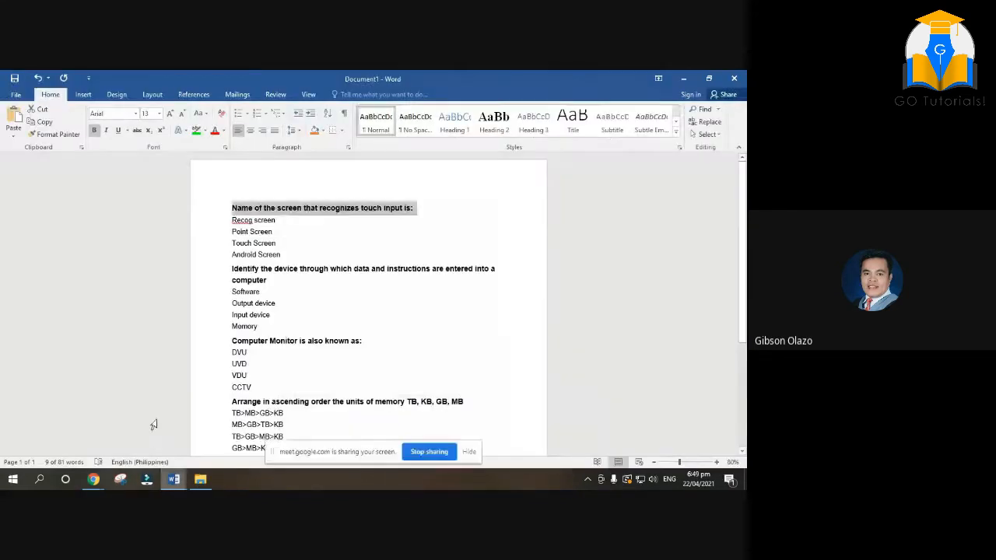
drag(233, 220, 280, 255)
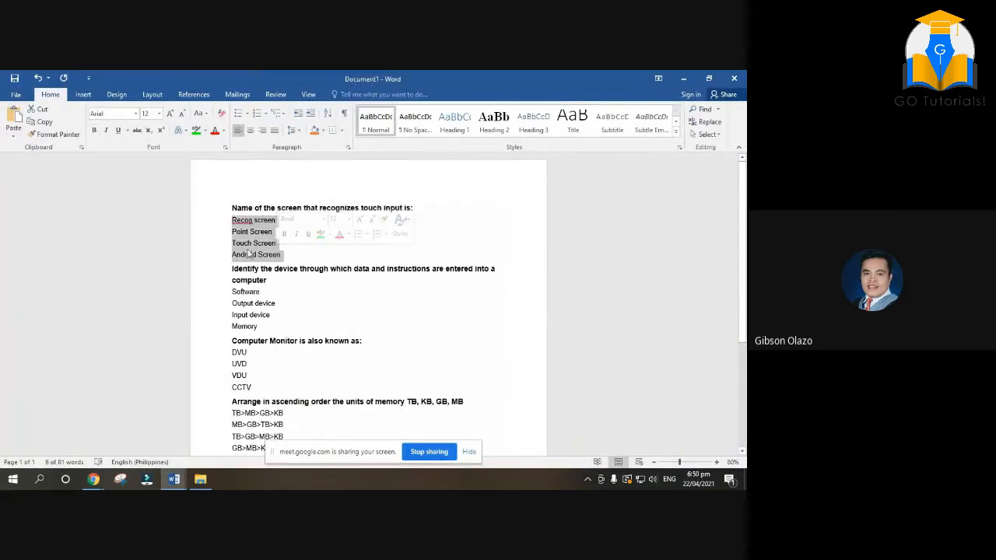
- Try lettering the answer option "Recog screen" with "A." in the Word document, and remove the letter again
click(246, 232)
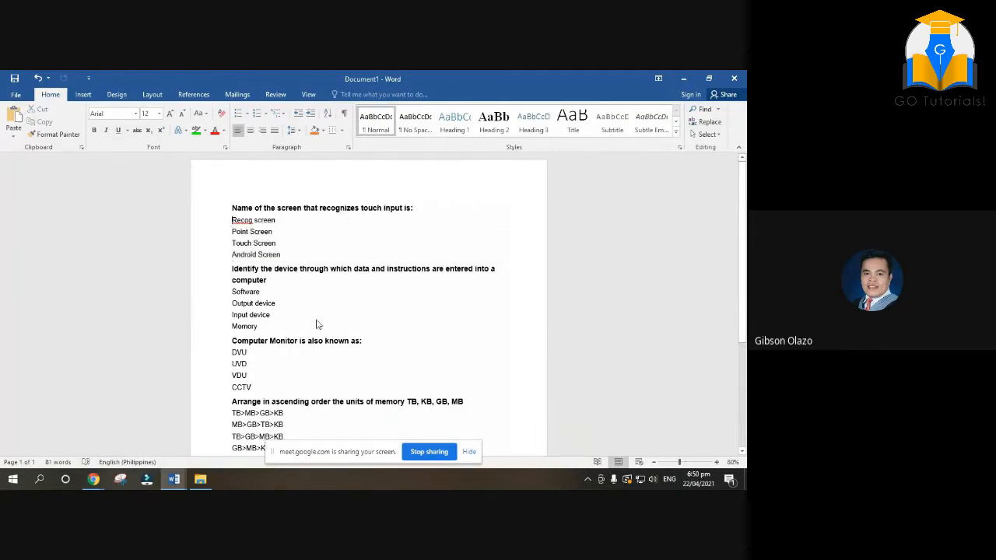
text(A.)
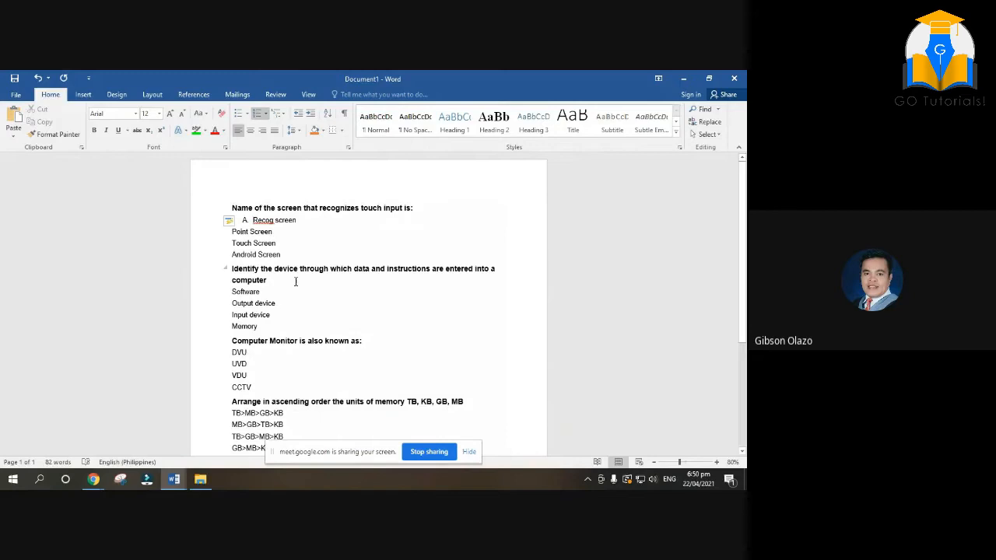
key(BackSpace)
key(BackSpace)
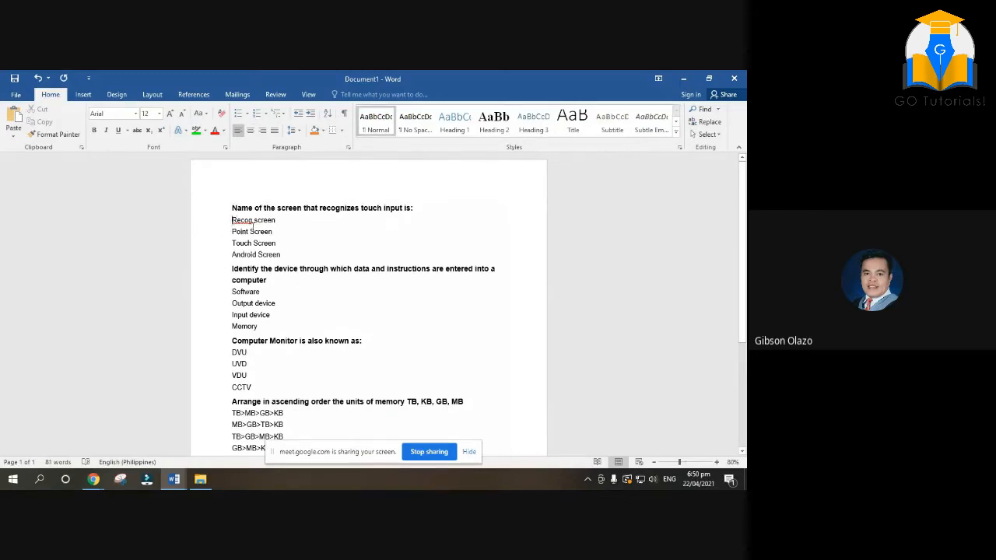
- Copy the options Recog screen, Point Screen, Touch Screen and Android Screen from Word and paste them as question 1's choices in the form
drag(251, 224, 284, 255)
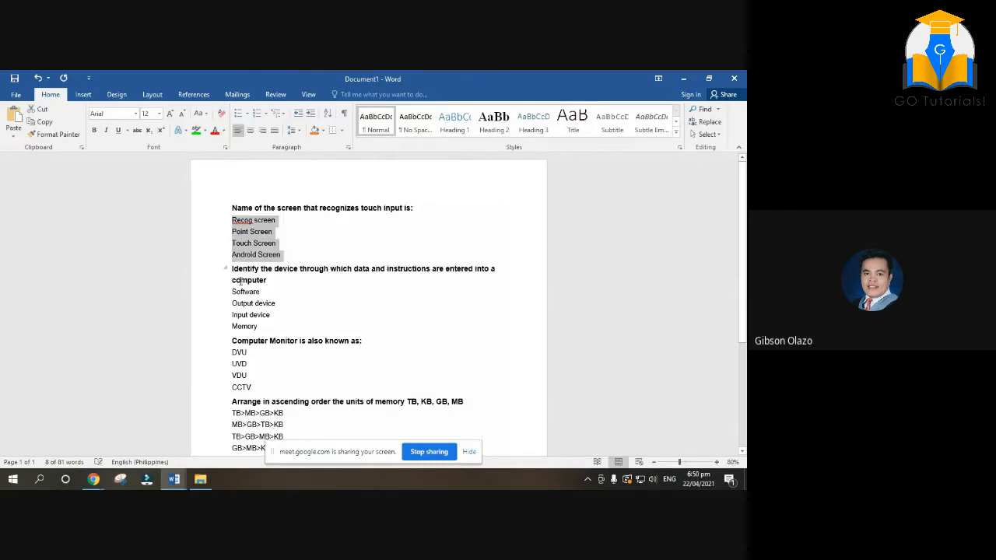
right_click(256, 243)
click(282, 262)
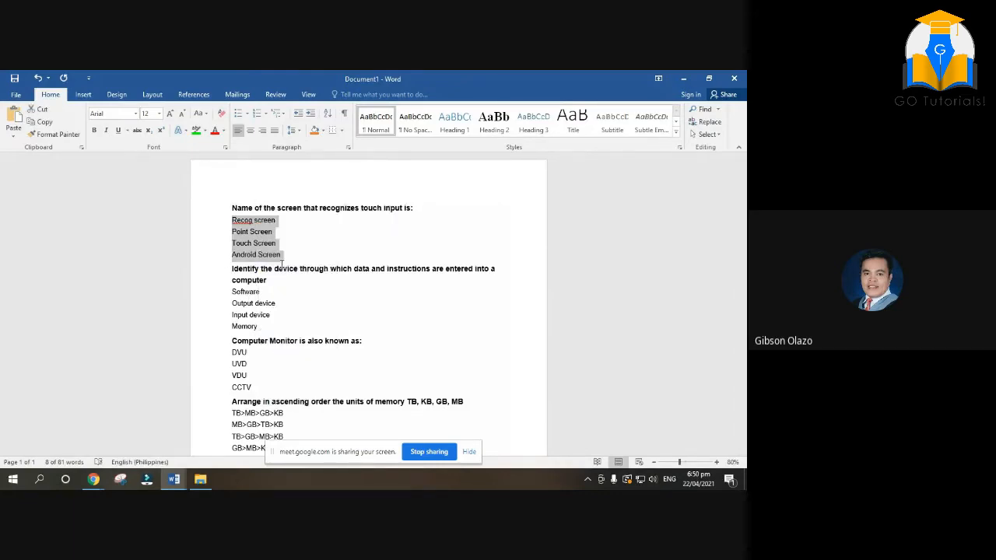
click(93, 479)
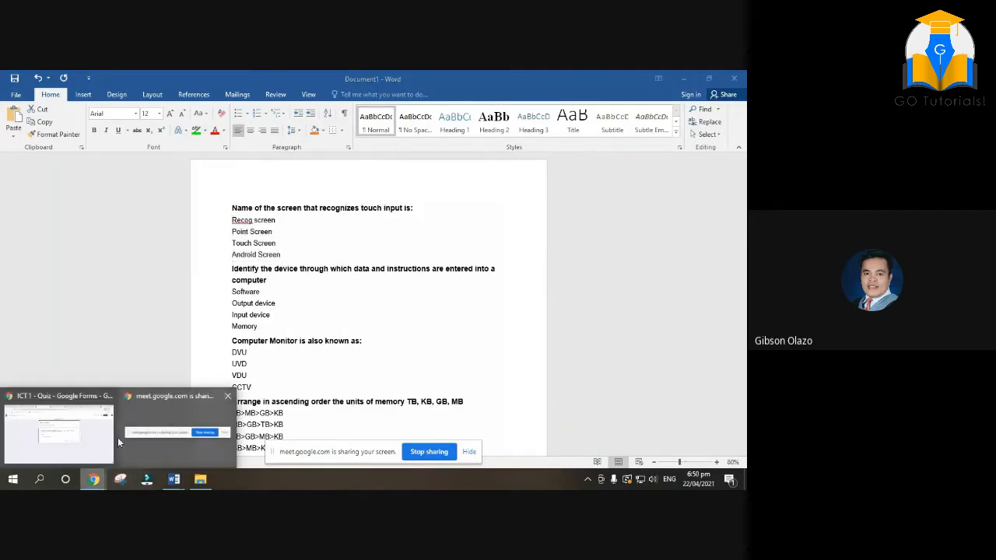
click(92, 438)
click(262, 267)
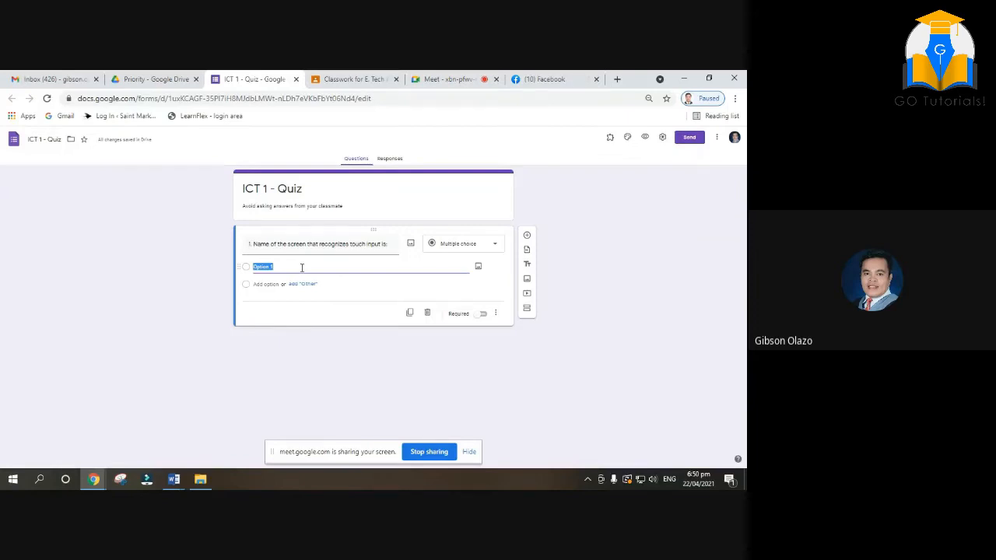
key(ctrl+v)
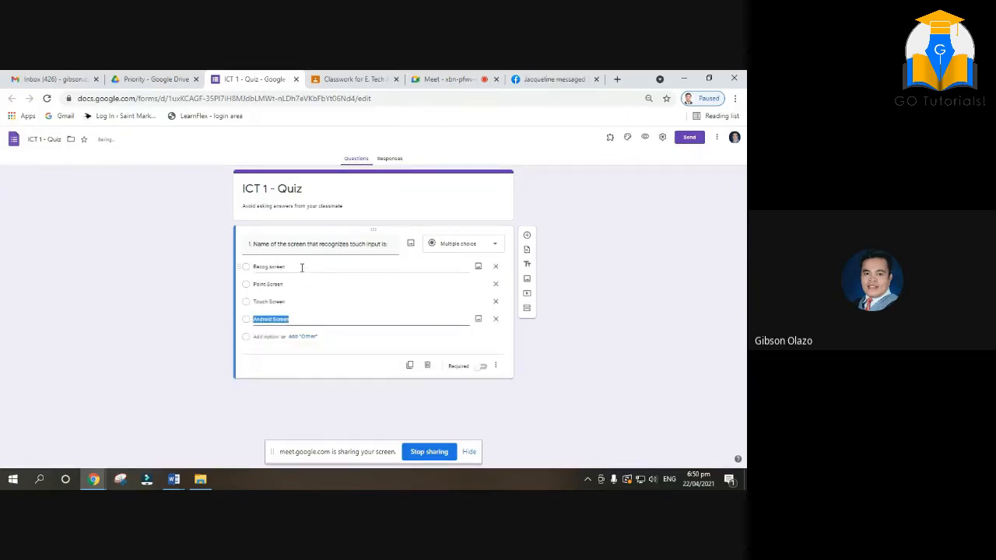
- Compare the pasted choices of question 1 with the original answer options in Word's Document1
click(172, 480)
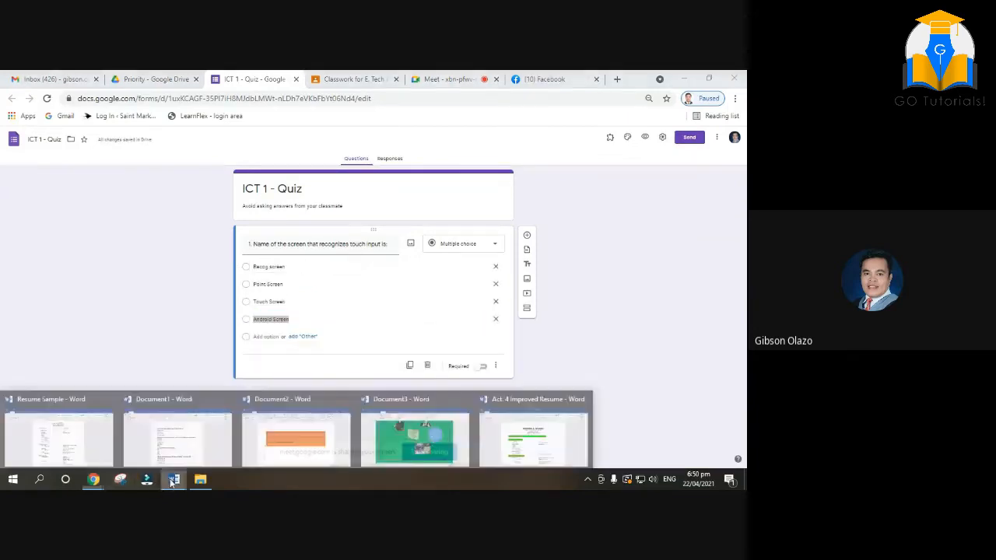
click(177, 439)
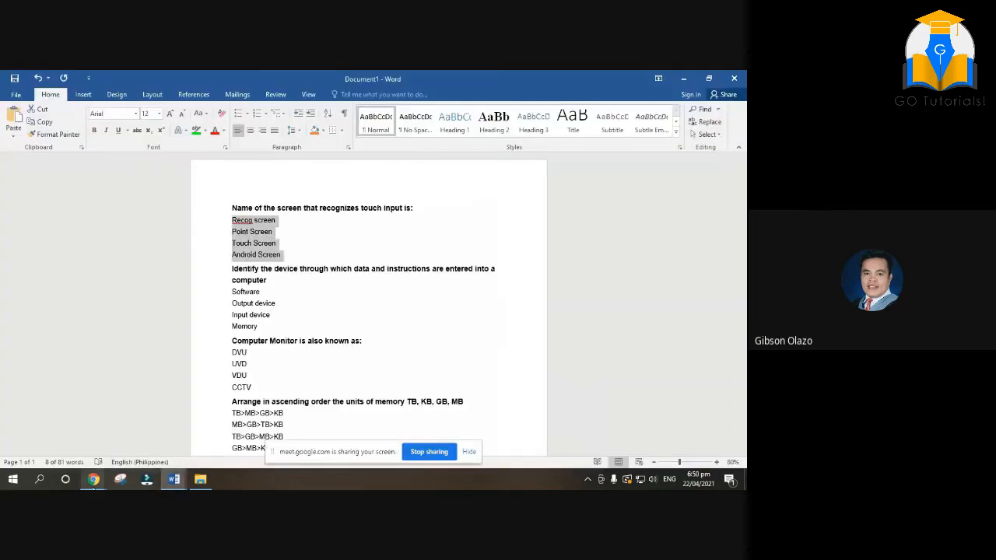
mouse_move(94, 480)
click(59, 420)
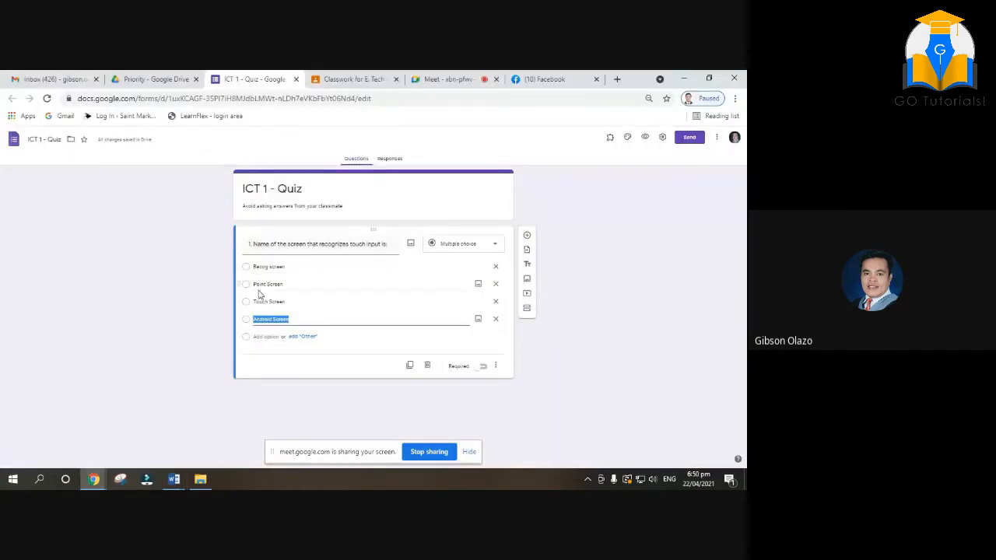
click(263, 266)
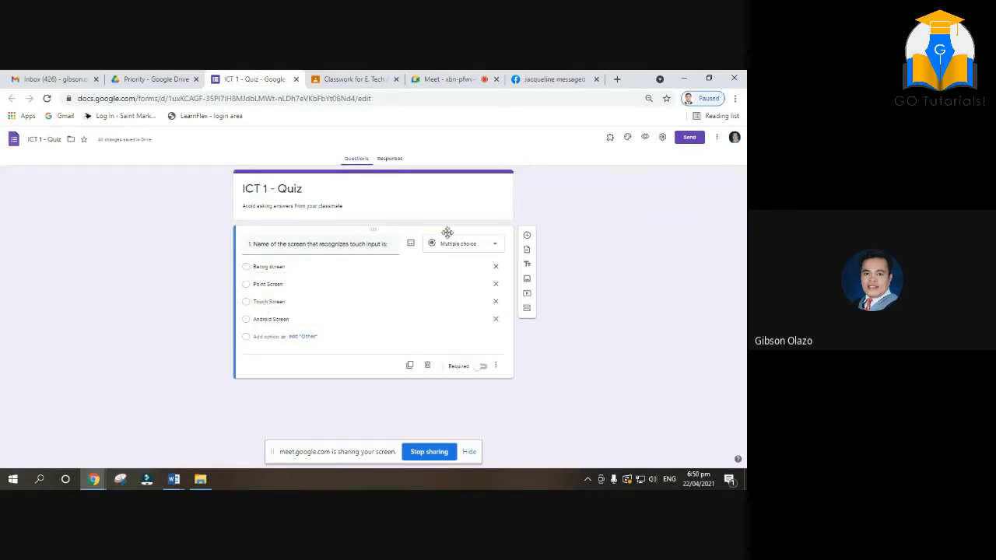
- Review the question types available for question 1, keeping Multiple choice selected
click(496, 246)
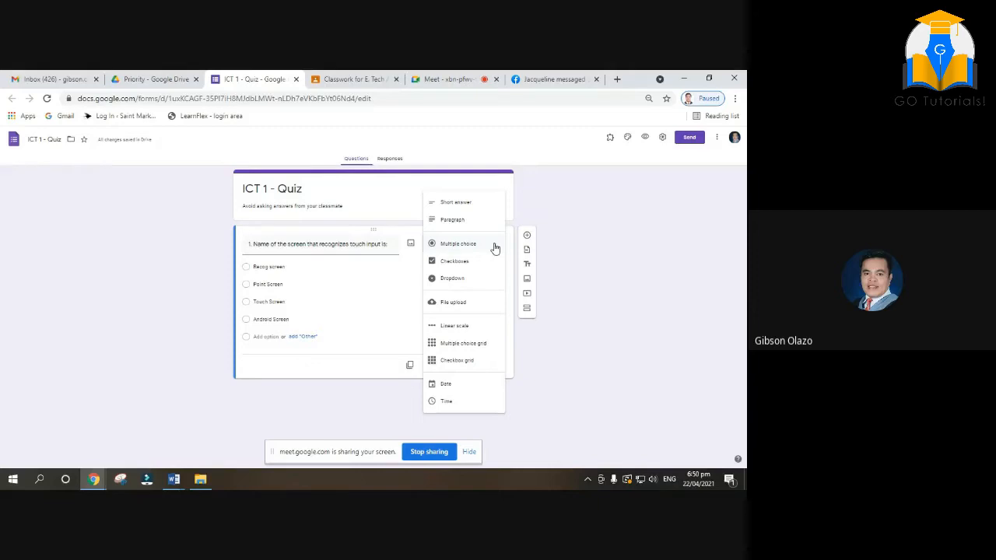
click(445, 246)
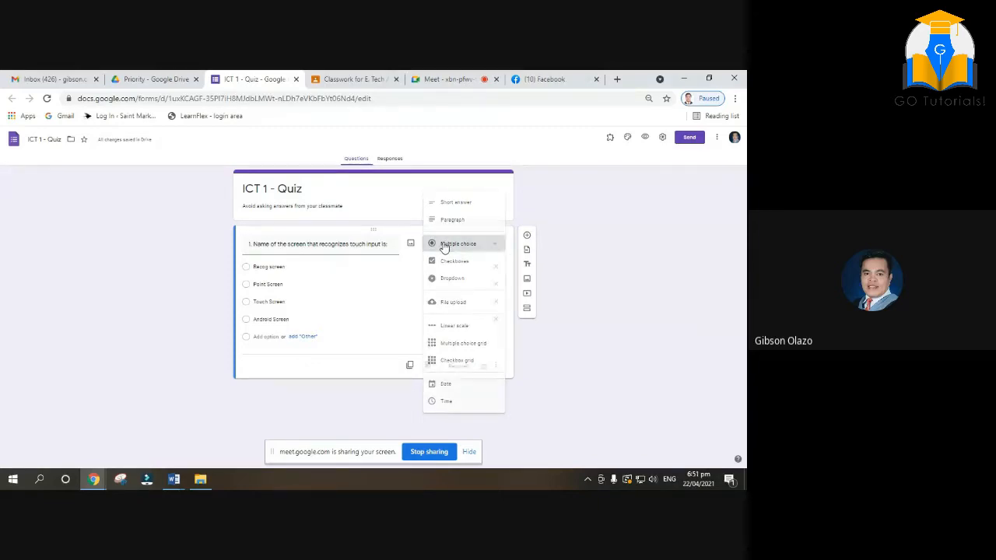
triple_click(300, 243)
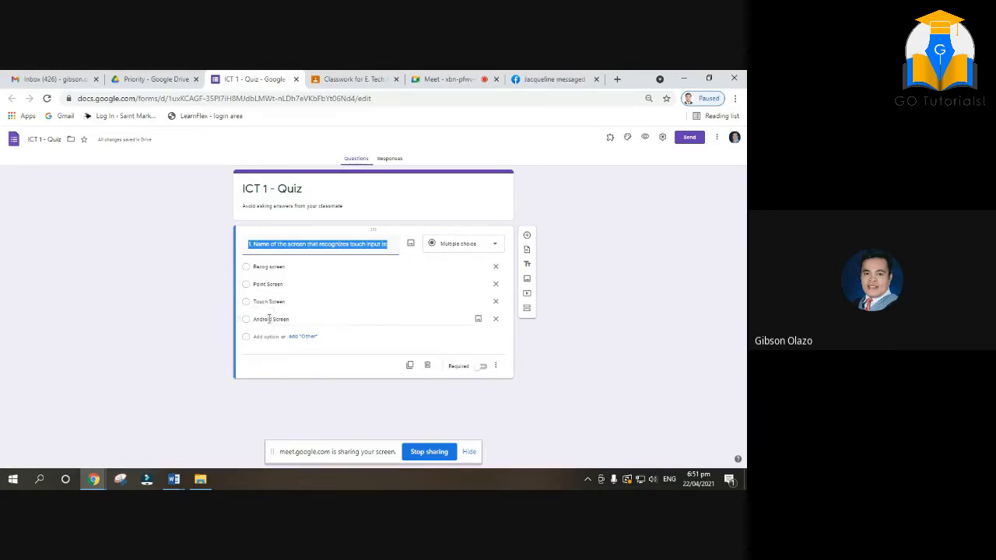
click(493, 248)
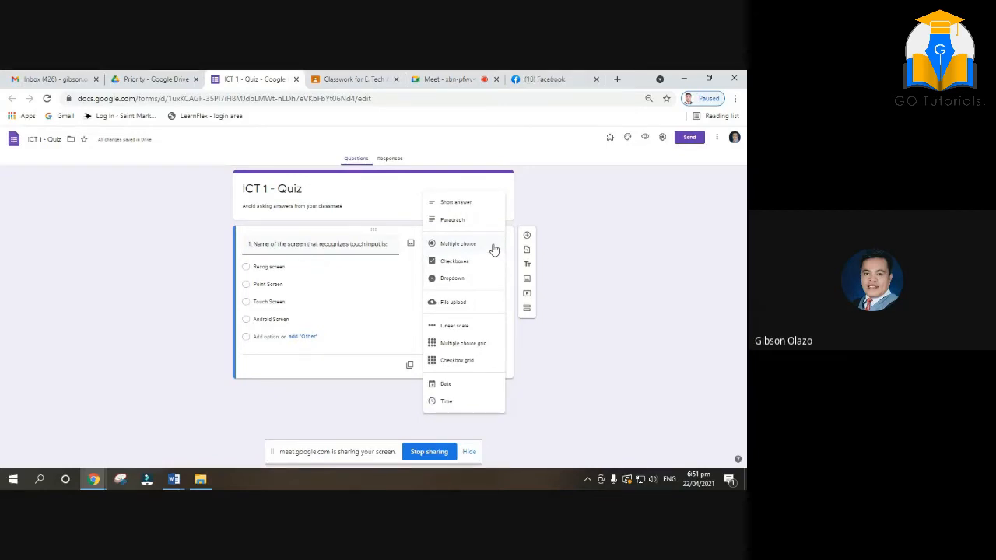
click(494, 248)
click(448, 249)
click(395, 284)
click(480, 246)
click(449, 246)
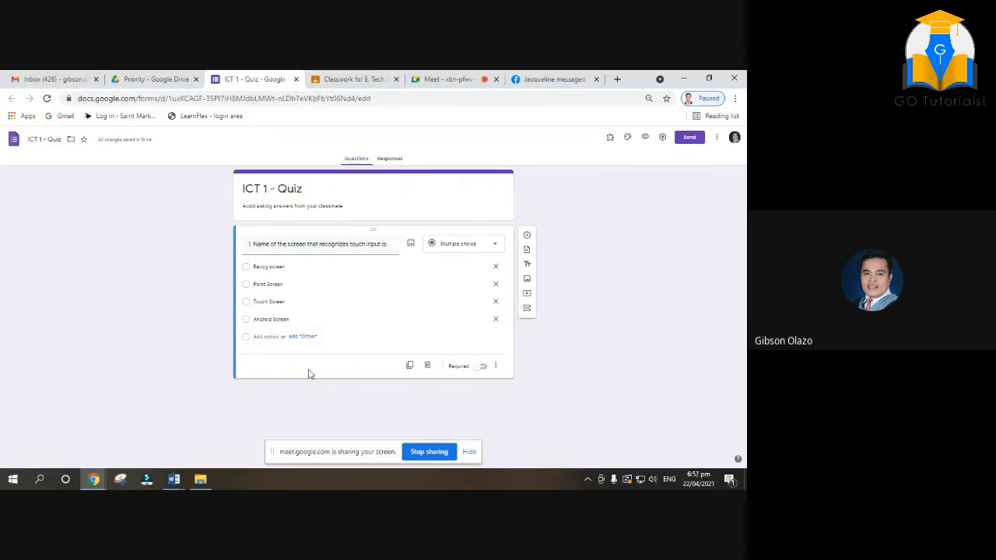
- Hide the Google Meet screen-sharing notice covering the page
click(476, 456)
click(471, 453)
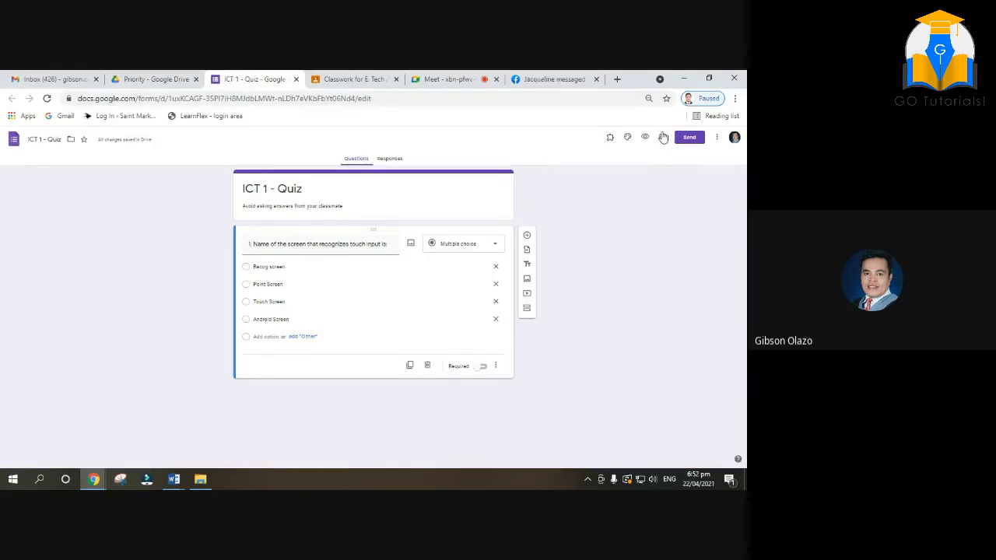
click(662, 137)
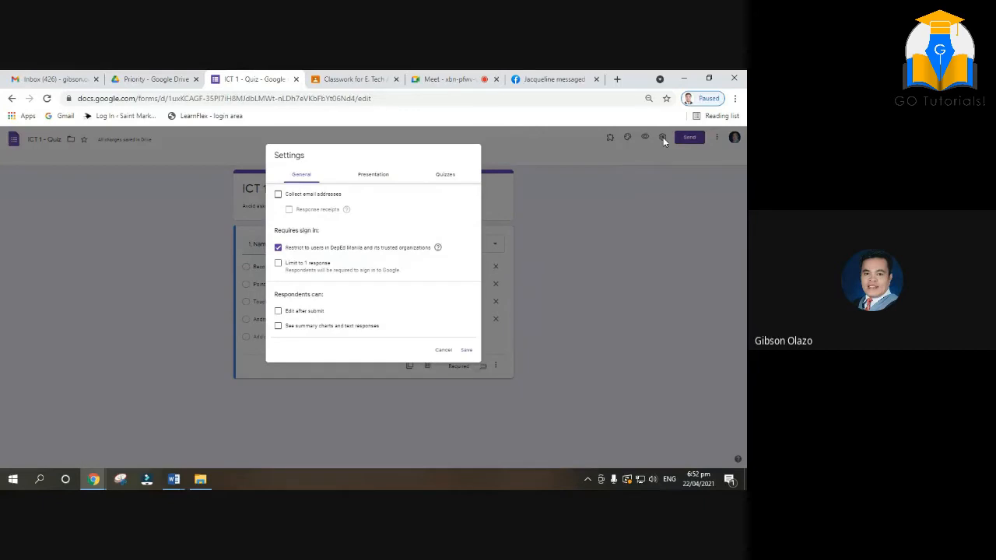
click(445, 176)
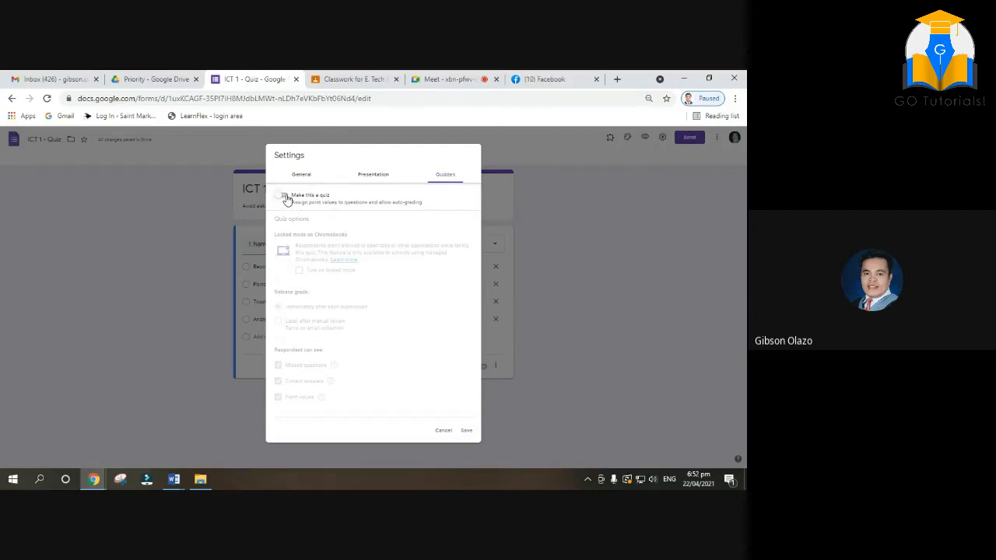
click(566, 247)
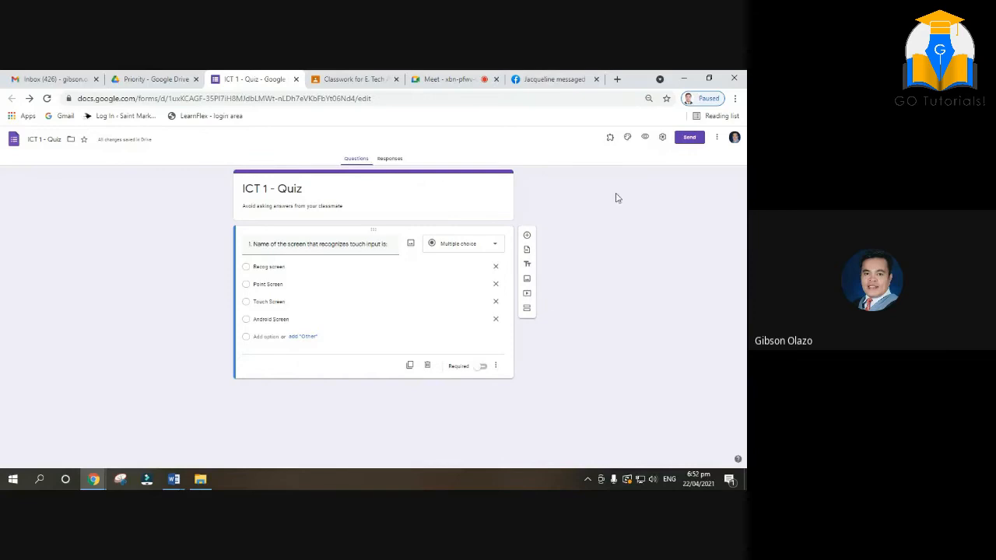
- Turn on "Make this a quiz" in the form's quiz settings and save the change
click(662, 138)
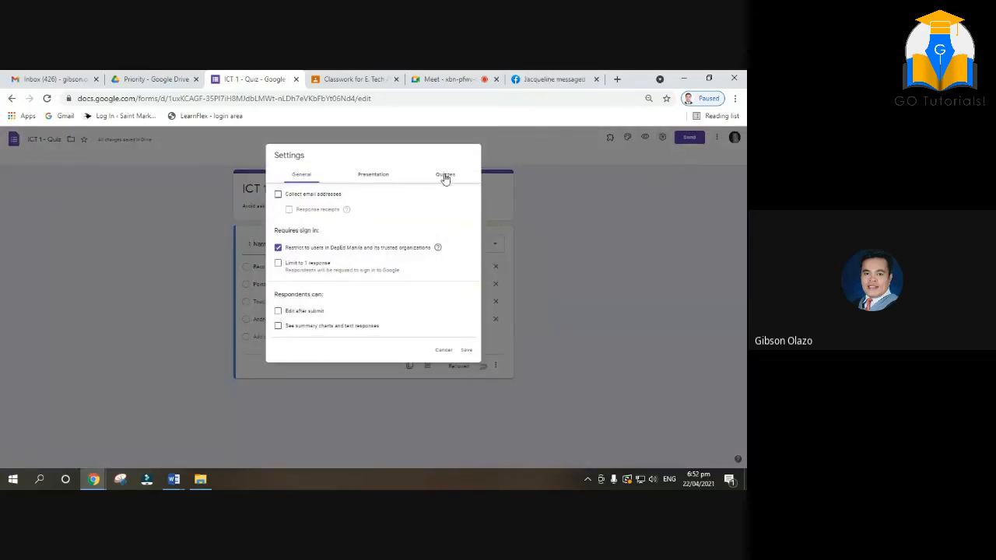
click(445, 176)
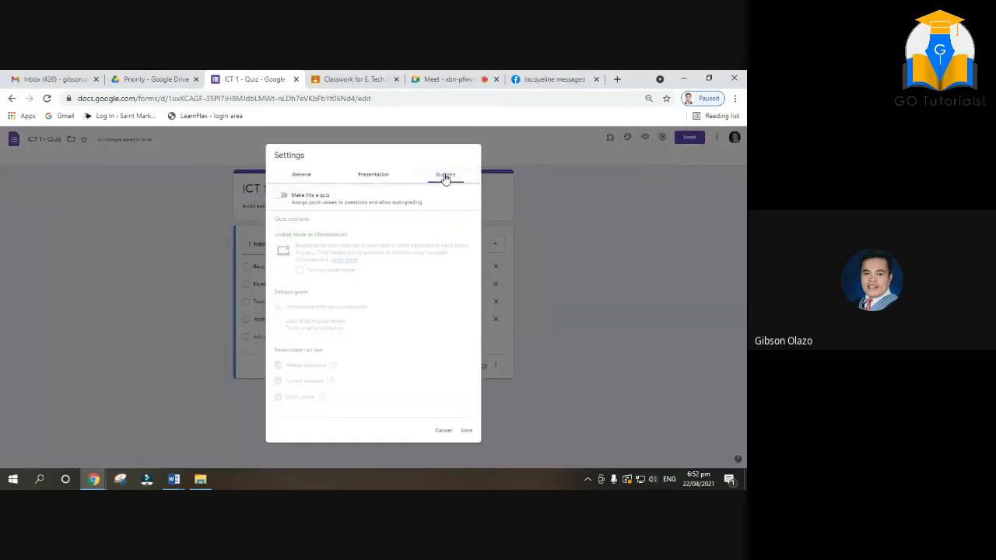
click(284, 197)
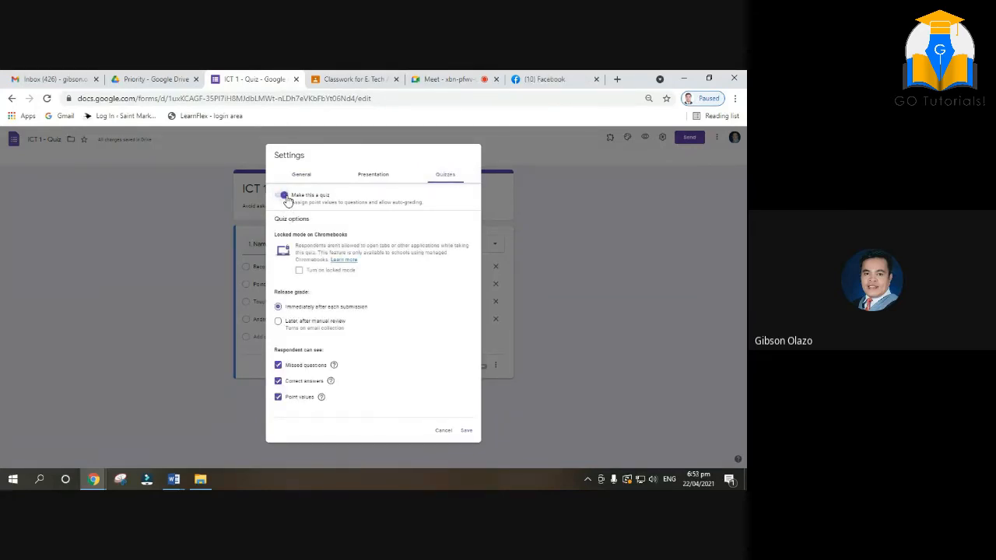
click(466, 430)
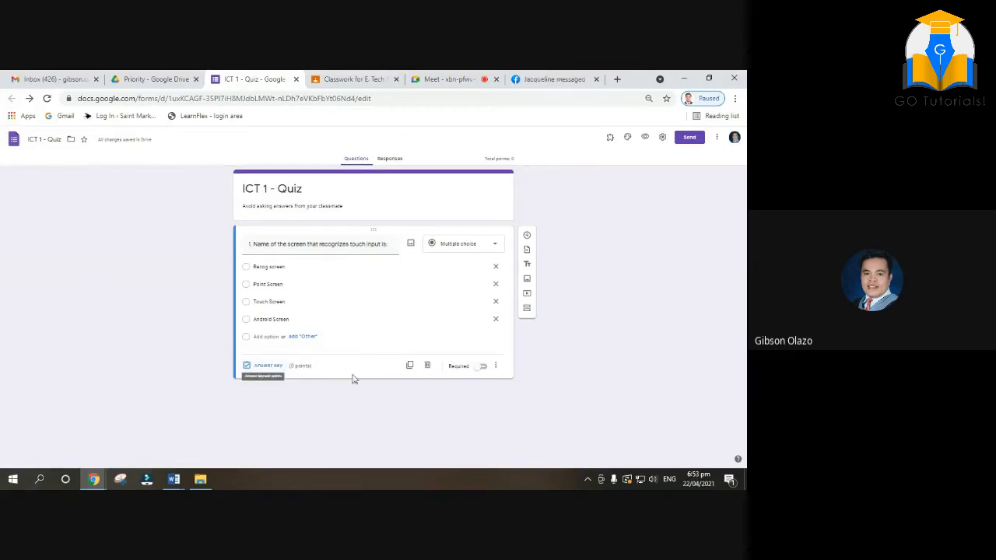
- Reopen the quiz settings, switch "Make this a quiz" off and back on, and save
click(662, 138)
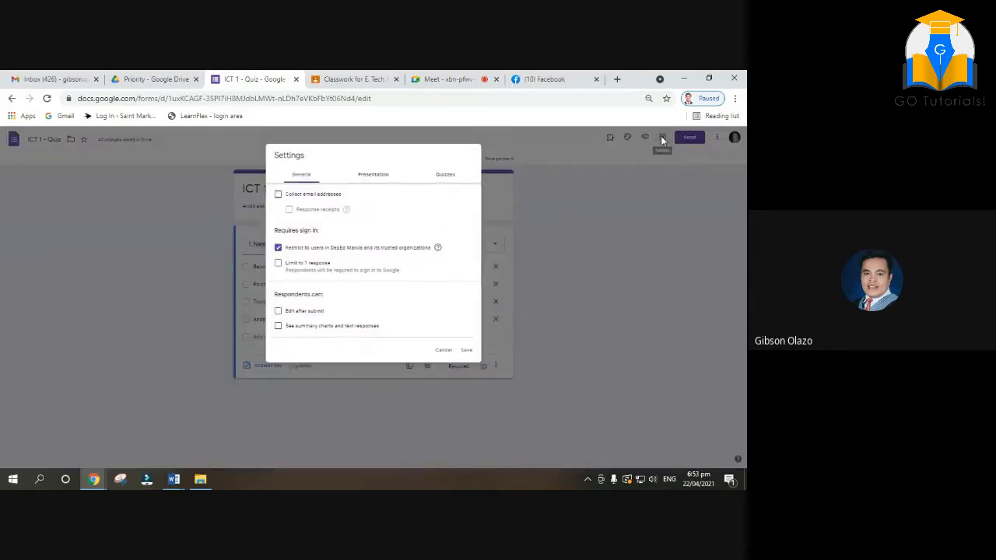
click(445, 174)
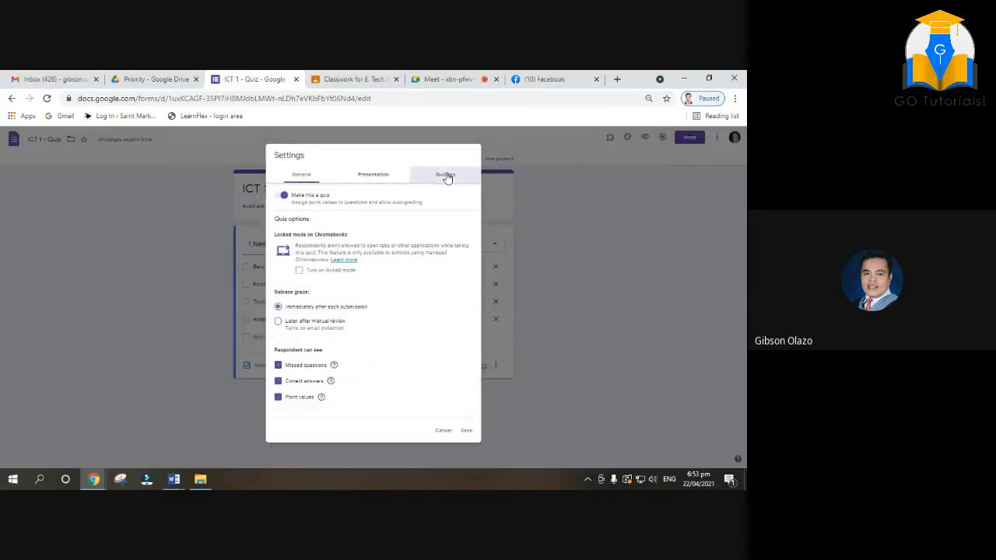
click(283, 196)
click(284, 198)
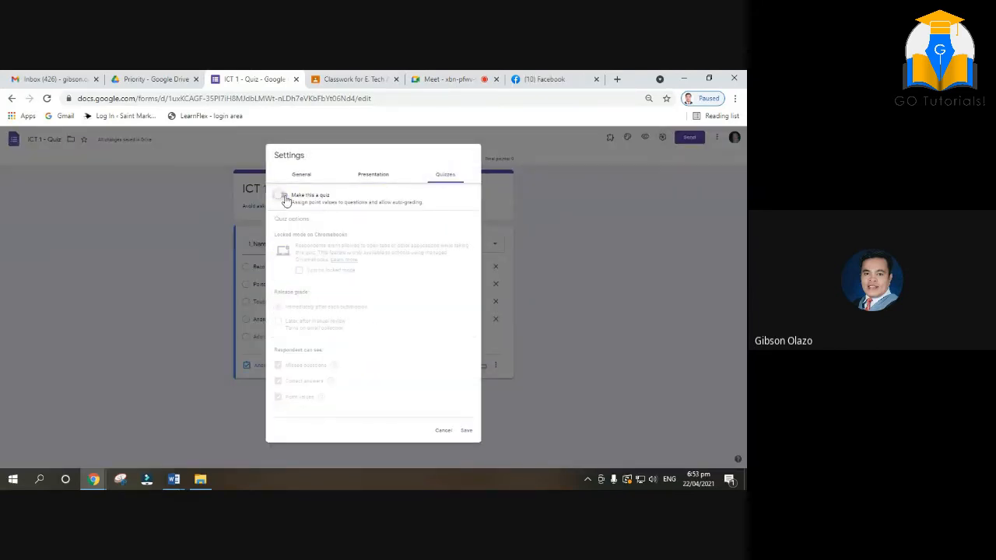
click(466, 430)
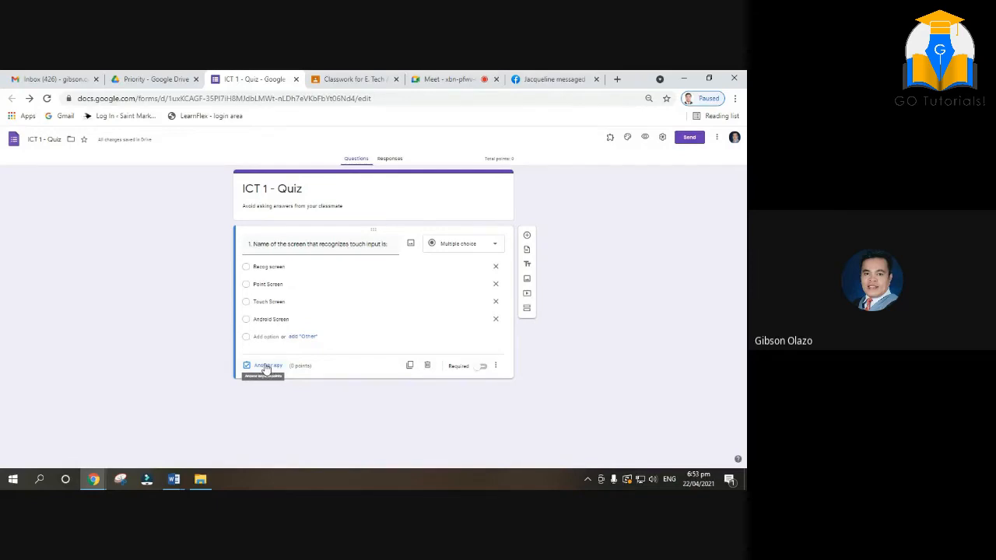
- Set Touch Screen as question 1's correct answer worth 2 points, and make the question required
click(267, 366)
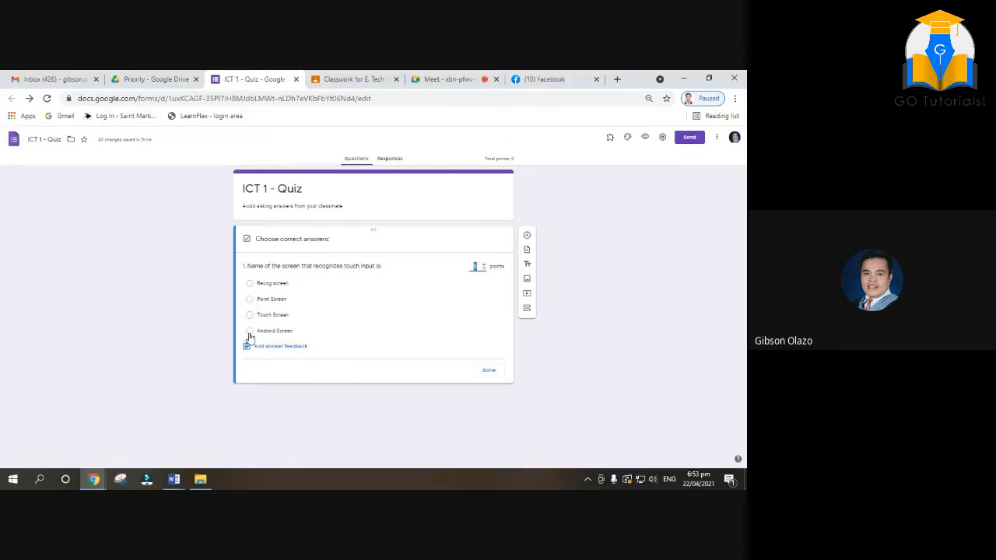
click(261, 315)
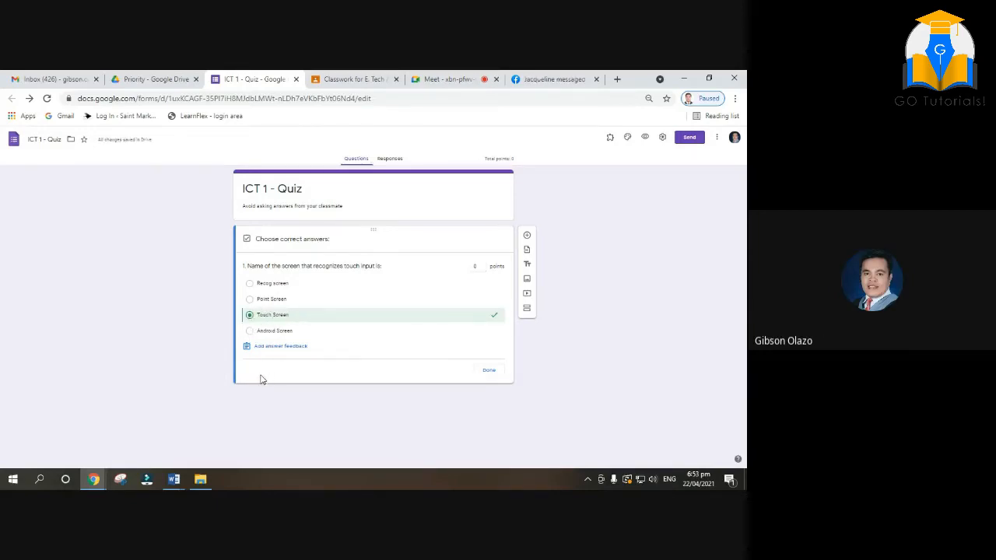
click(477, 266)
text(1)
key(BackSpace)
text(1)
click(488, 371)
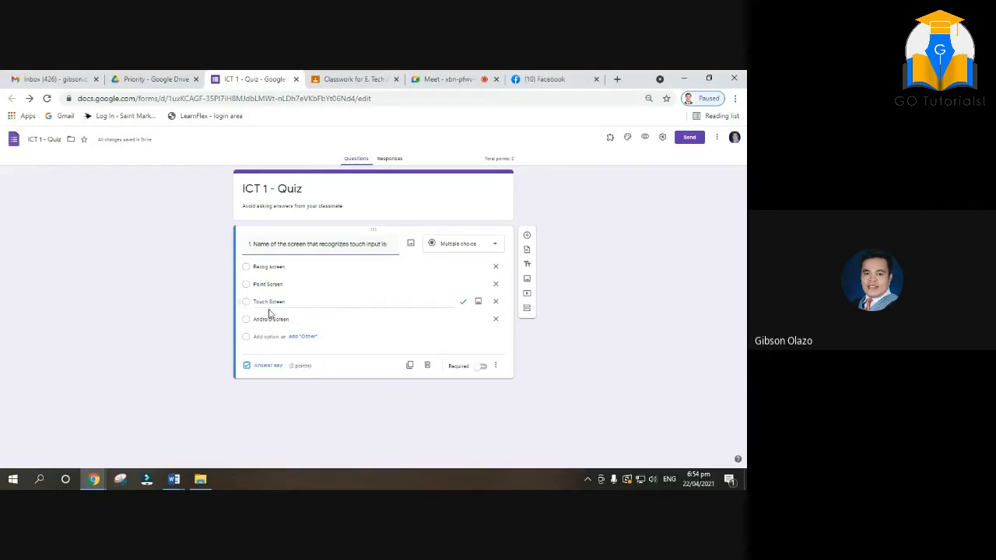
click(483, 367)
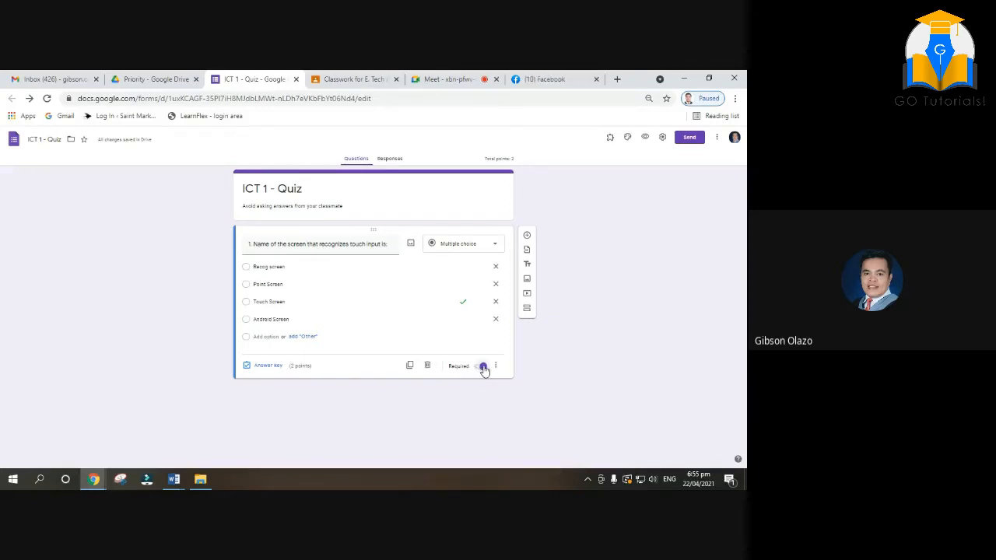
- Add question 2 with the text "Identify the device through which data and instructions are entered into a computer.", copied from Word's Document1
click(527, 237)
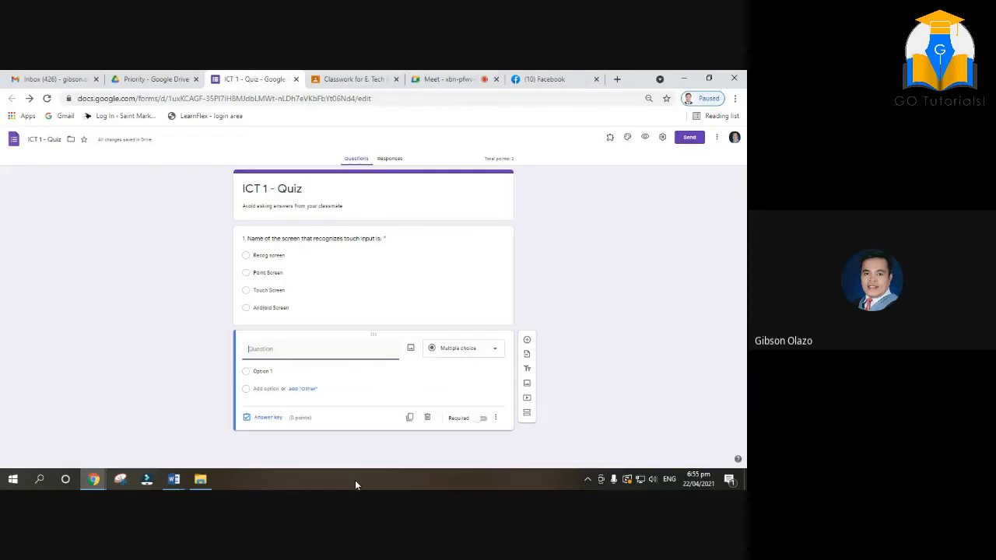
text(2.)
mouse_move(176, 481)
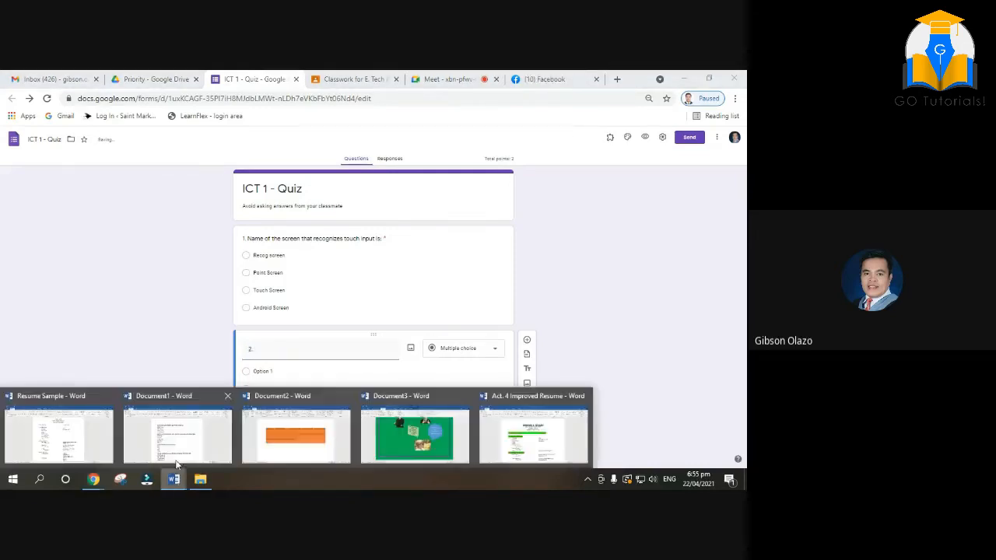
click(176, 446)
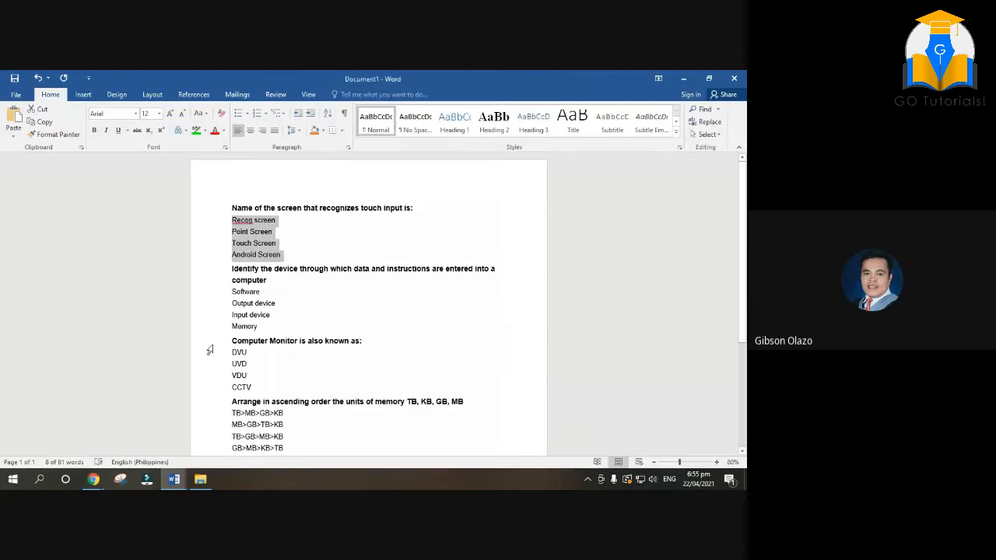
triple_click(231, 268)
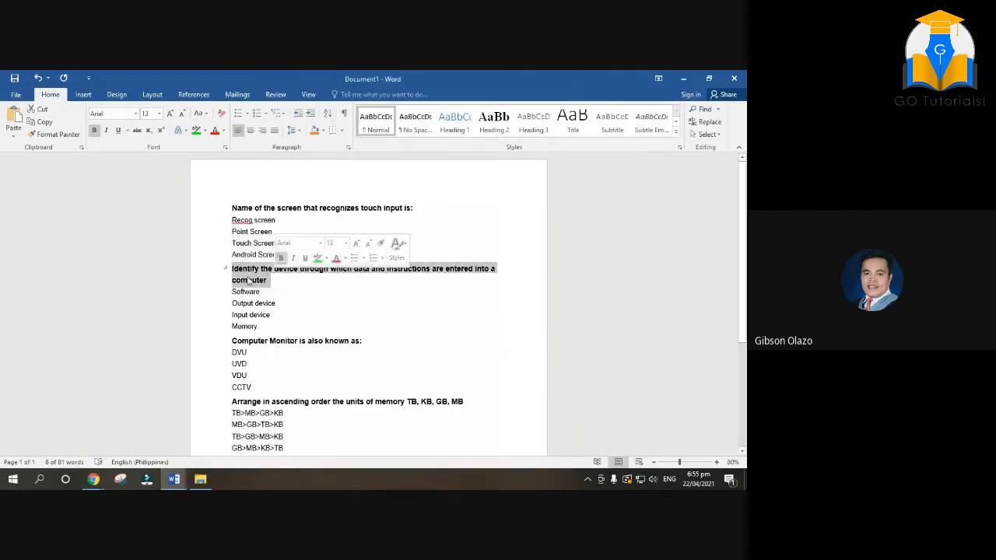
right_click(247, 275)
click(289, 292)
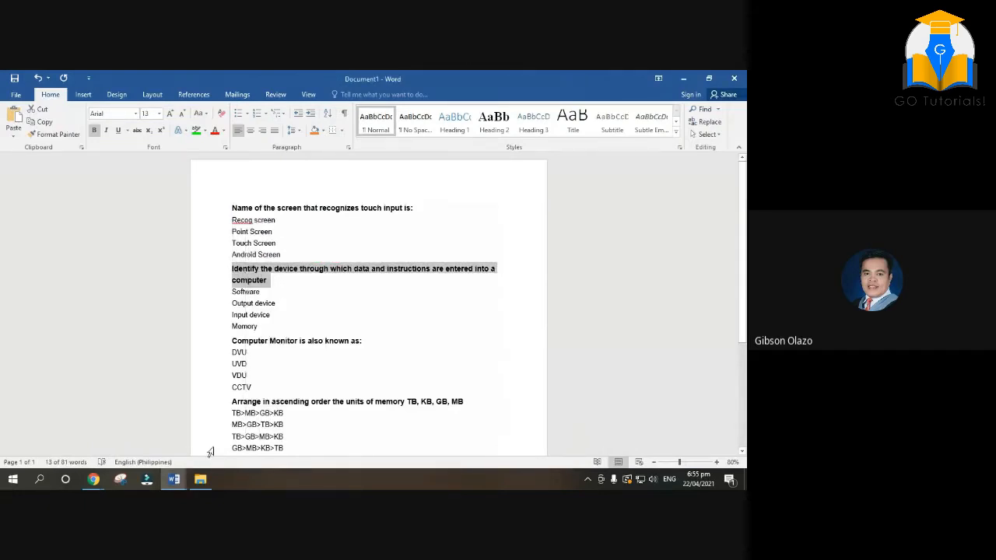
mouse_move(93, 480)
click(95, 445)
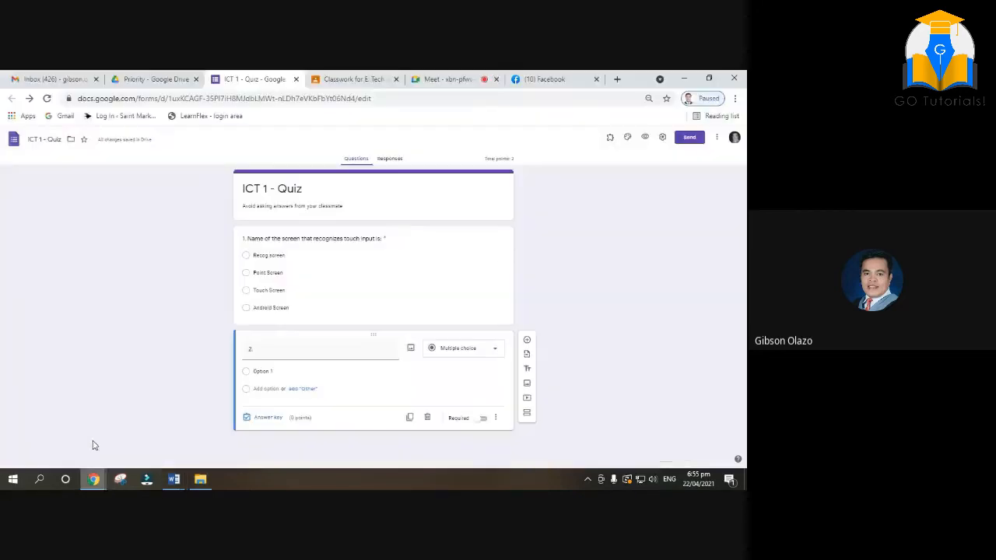
right_click(258, 352)
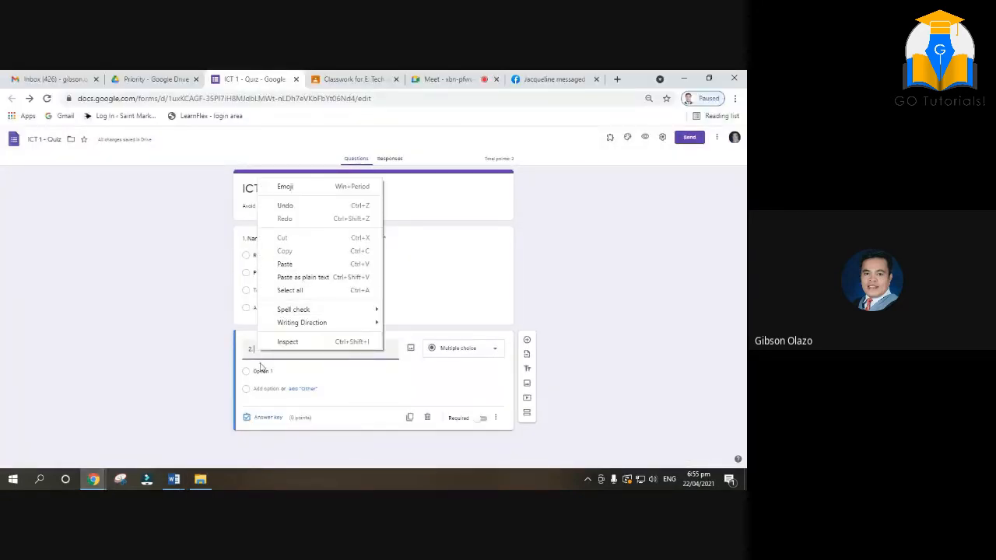
click(285, 264)
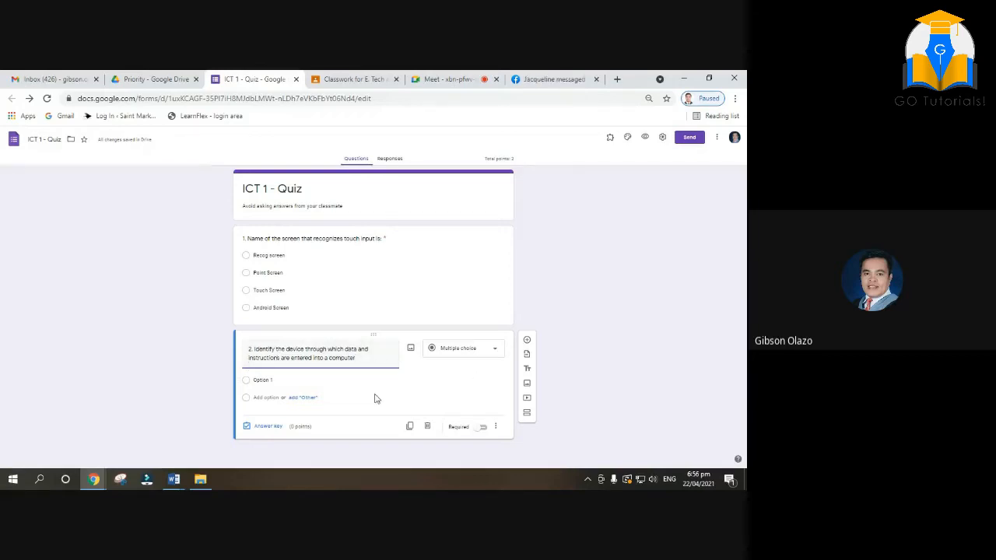
text(.)
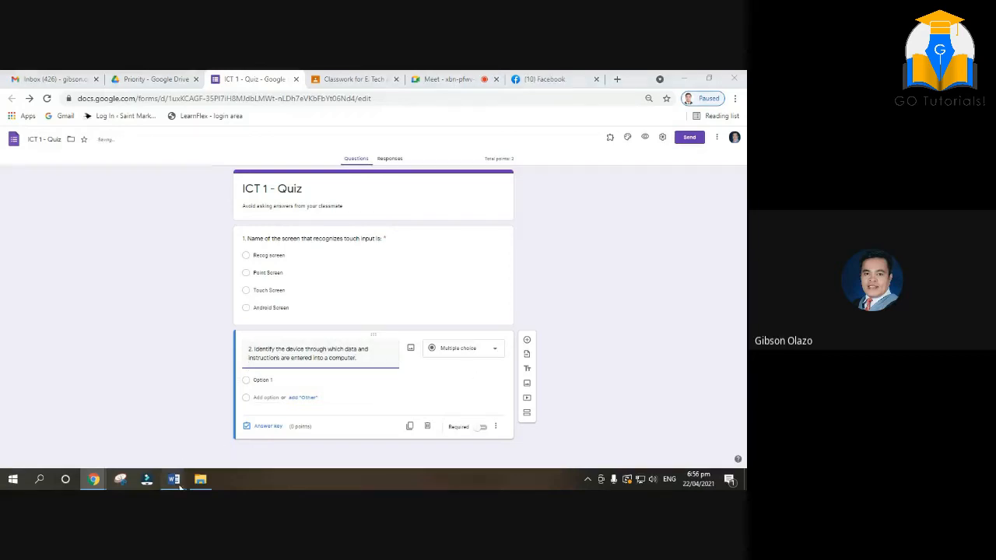
- Copy the choices Software, Output device, Input device and Memory from Word's Document1 into question 2's answer options in the form
click(198, 459)
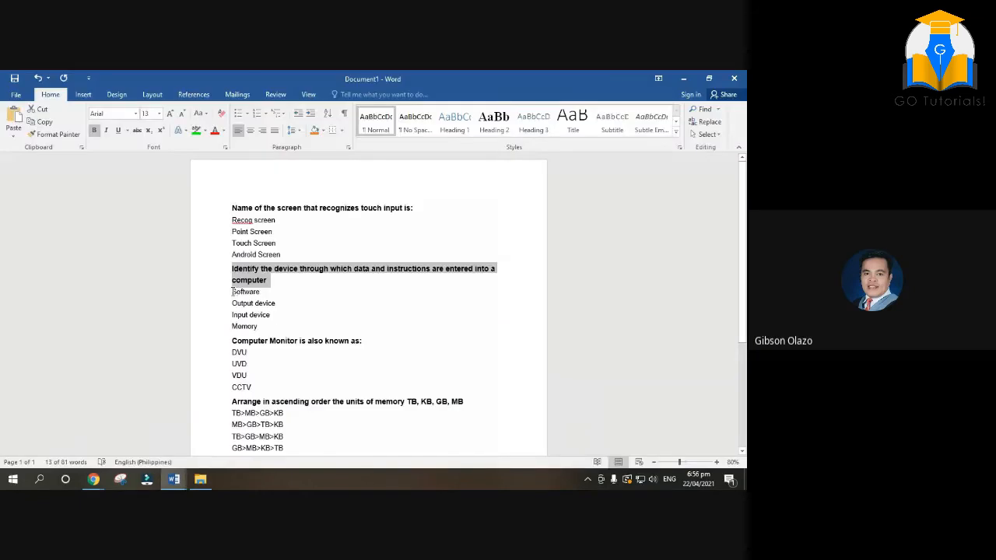
drag(232, 291, 286, 326)
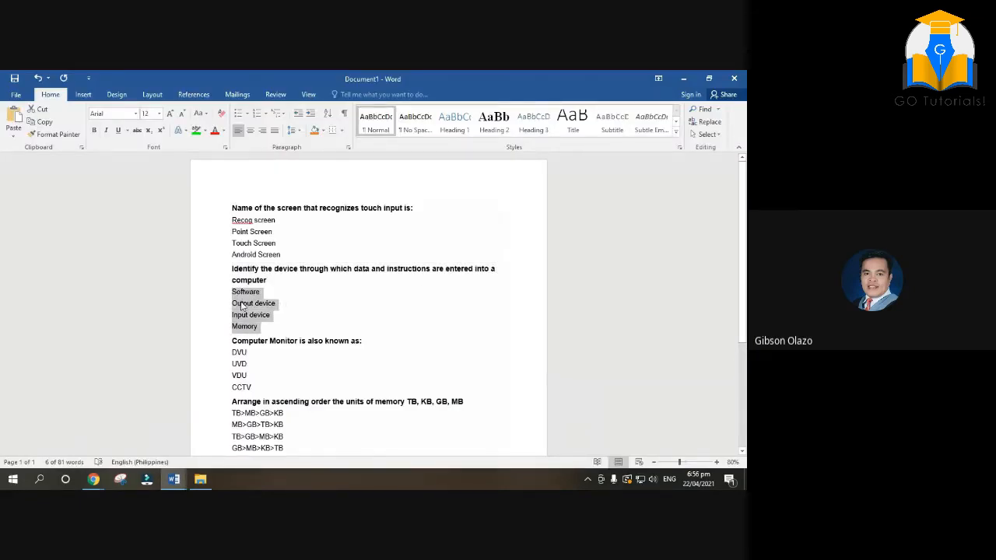
right_click(243, 307)
click(268, 159)
click(93, 477)
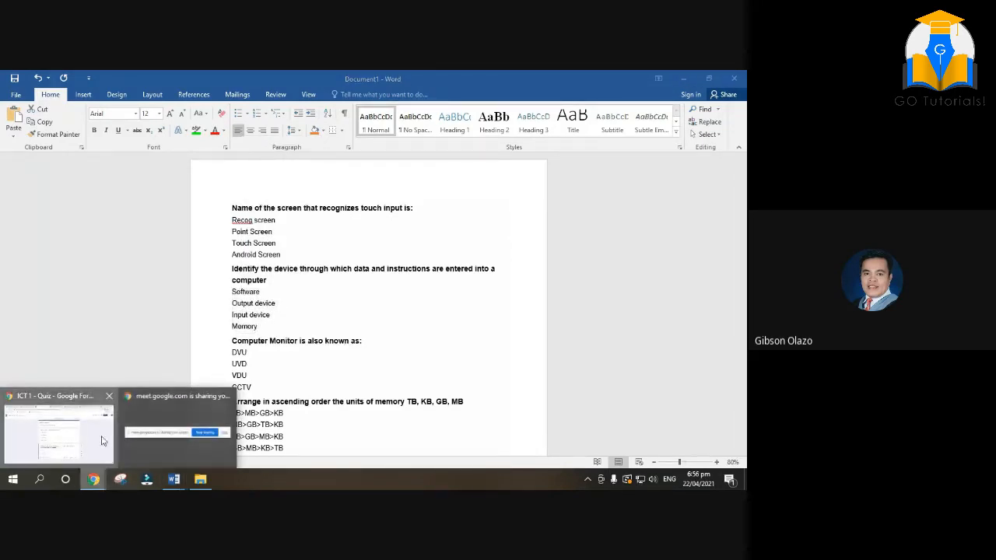
click(58, 434)
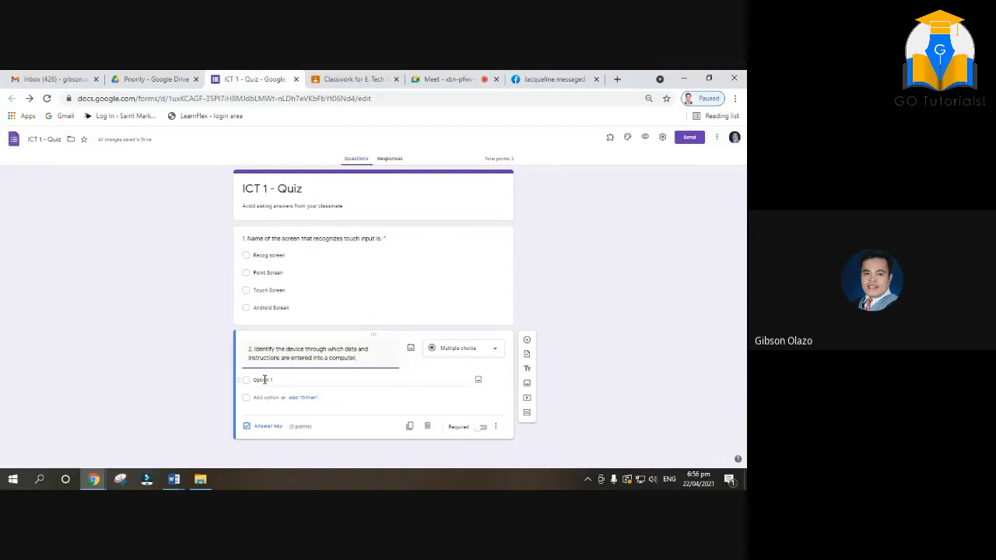
click(264, 379)
right_click(265, 381)
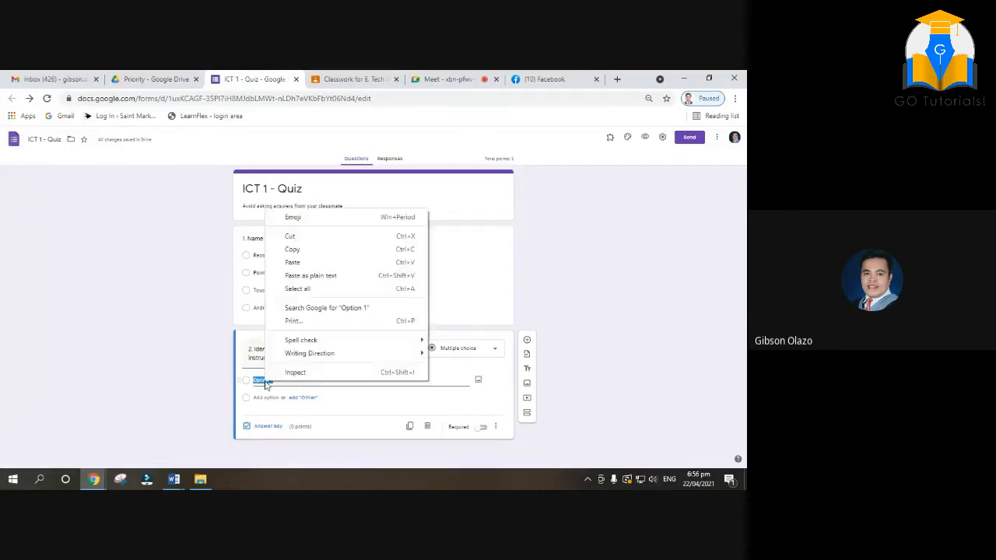
click(292, 262)
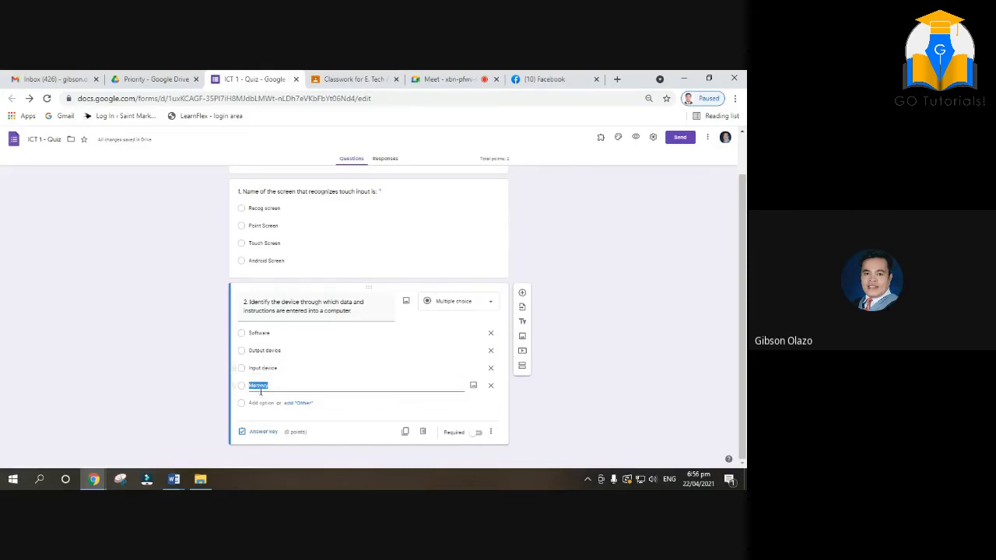
- Set Input device as question 2's correct answer worth 2 points, and make the question required
click(255, 434)
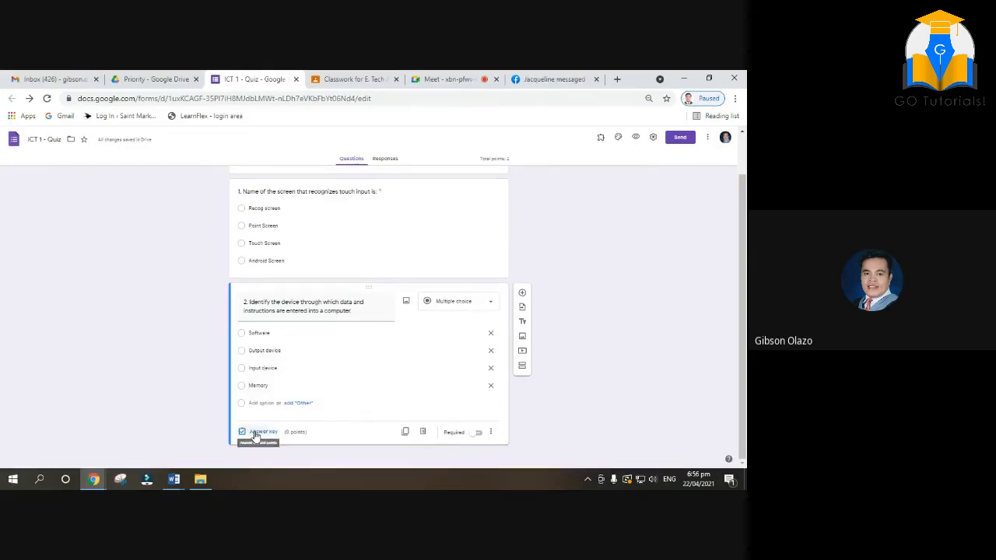
click(244, 380)
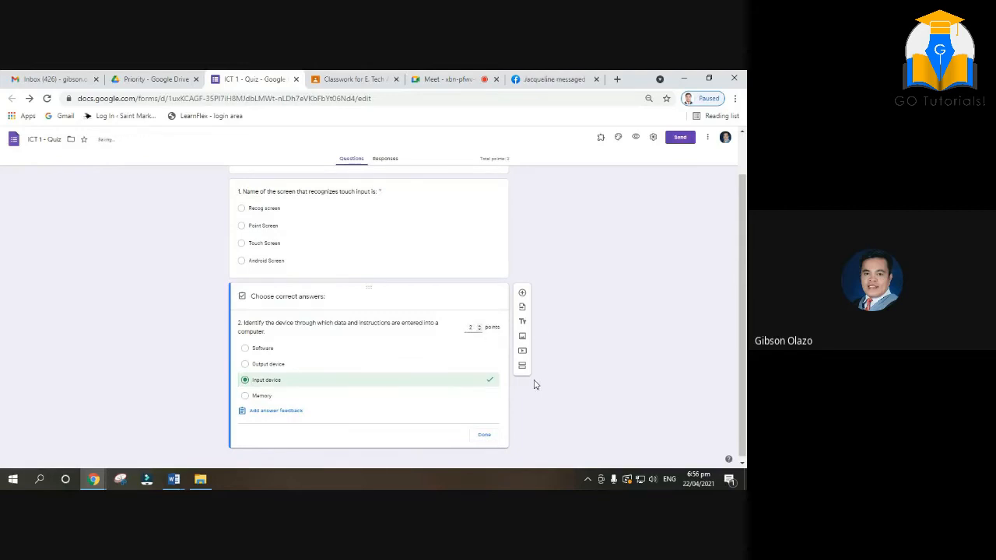
click(485, 437)
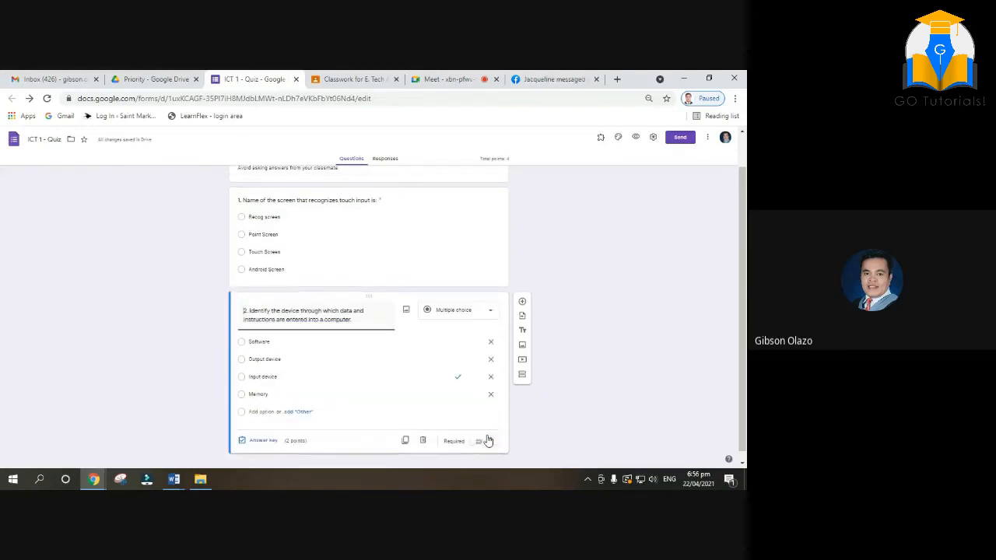
click(479, 441)
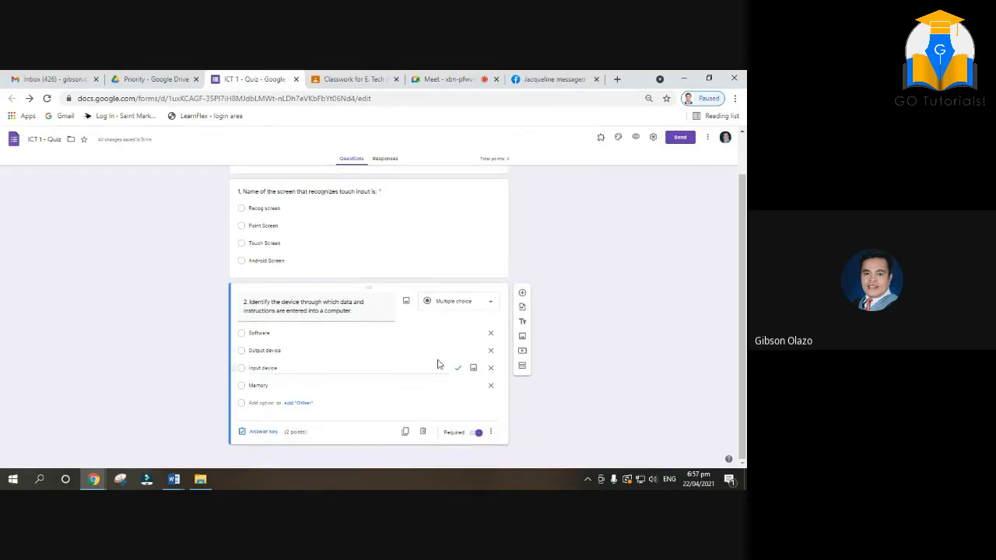
- Add a new section after question 2 and look over both sections of the form
scroll(438, 364, up, 1)
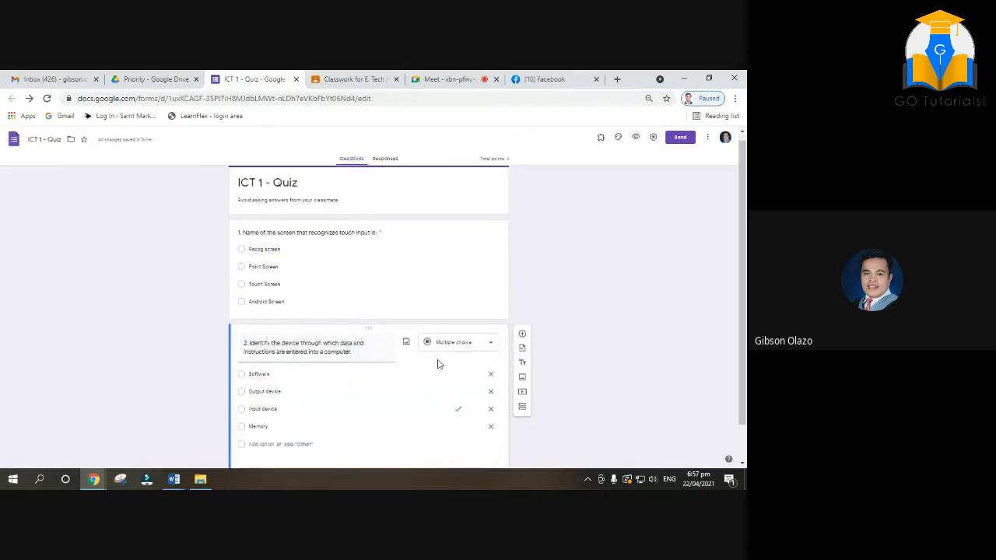
scroll(438, 364, down, 1)
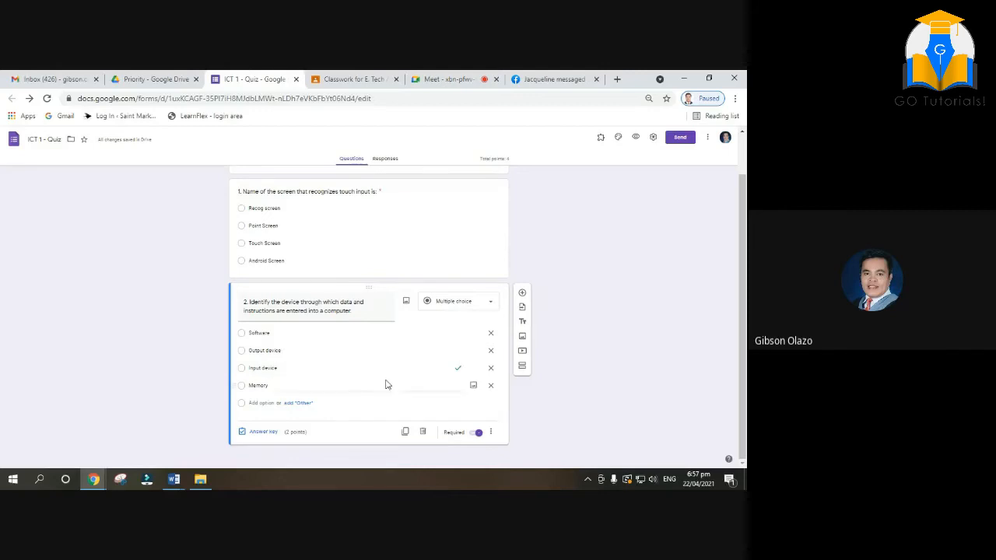
click(403, 371)
click(522, 367)
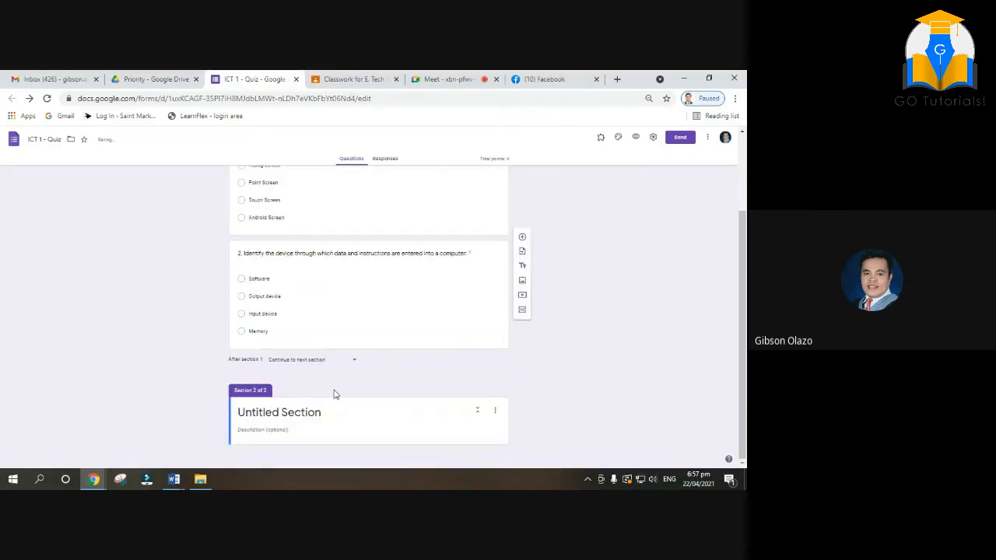
scroll(349, 393, up, 3)
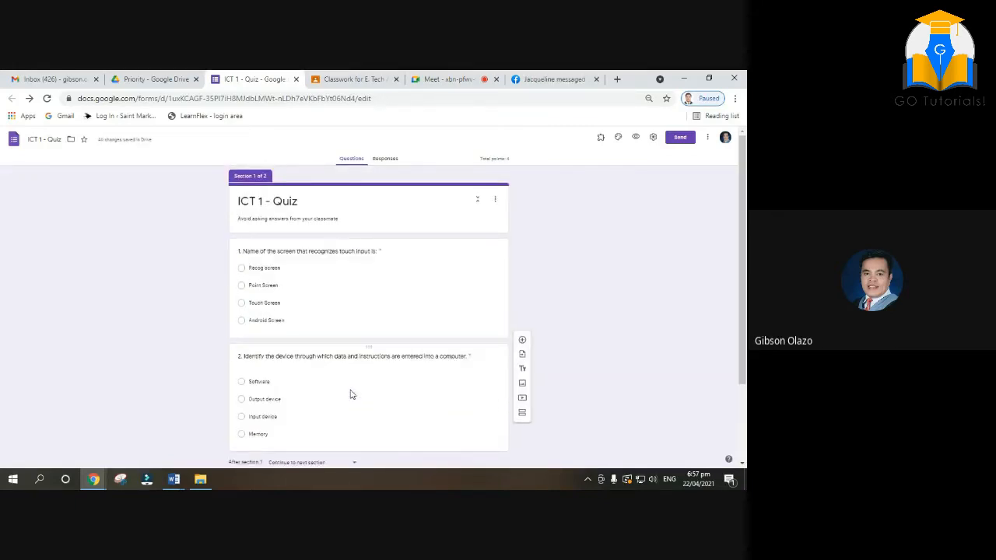
scroll(316, 284, down, 3)
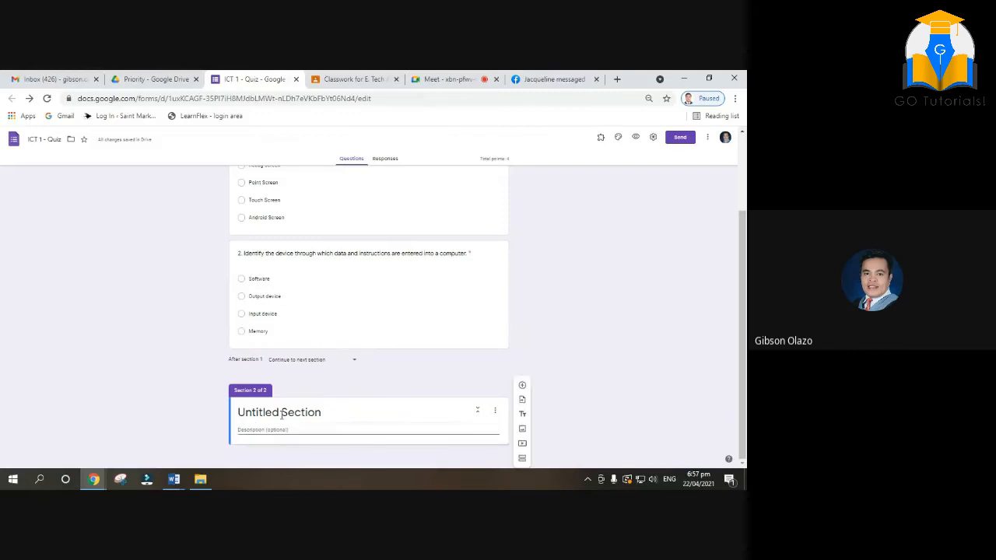
scroll(288, 416, up, 3)
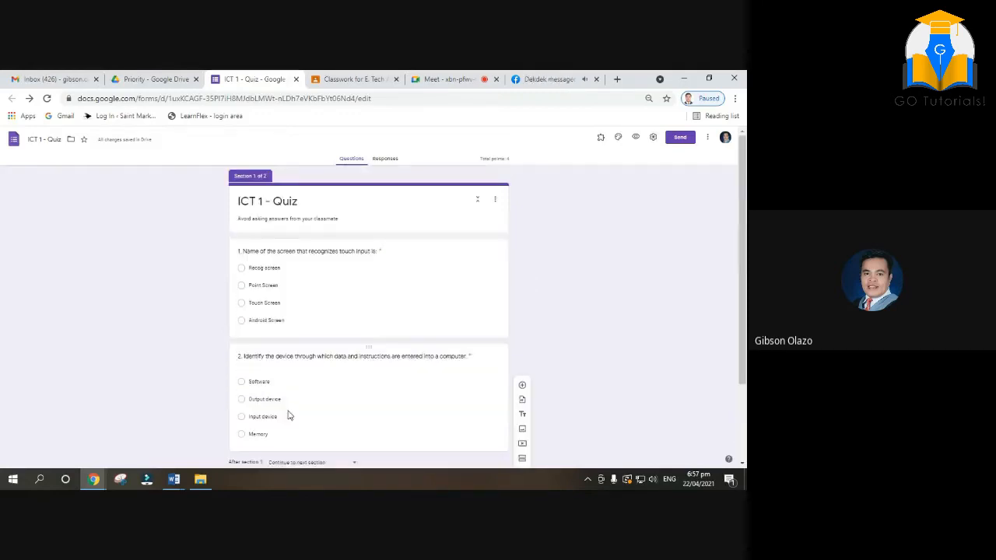
scroll(289, 415, down, 3)
click(290, 415)
scroll(274, 297, up, 3)
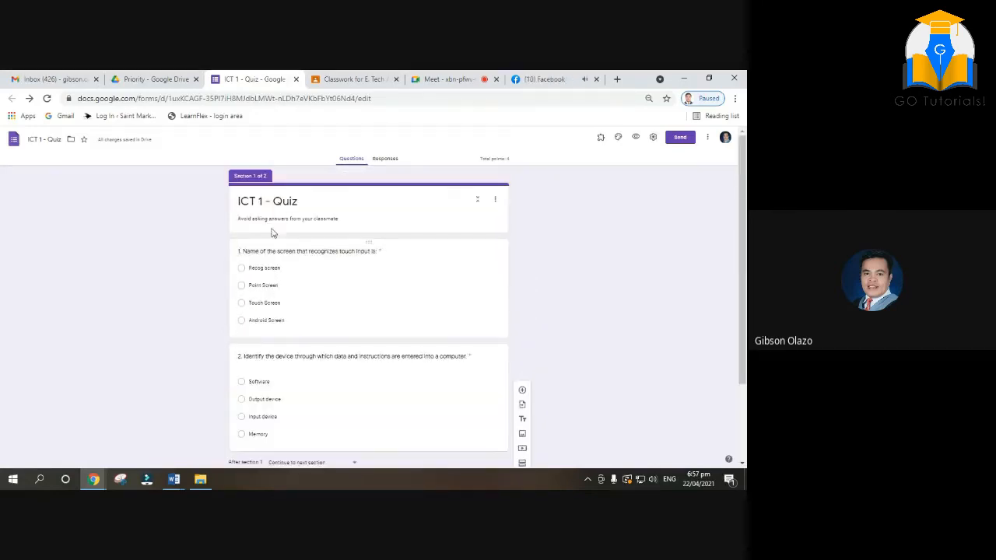
- Change the form title in section 1 to "ICT 1 - Chapter 1 Quiz"
click(300, 201)
click(276, 202)
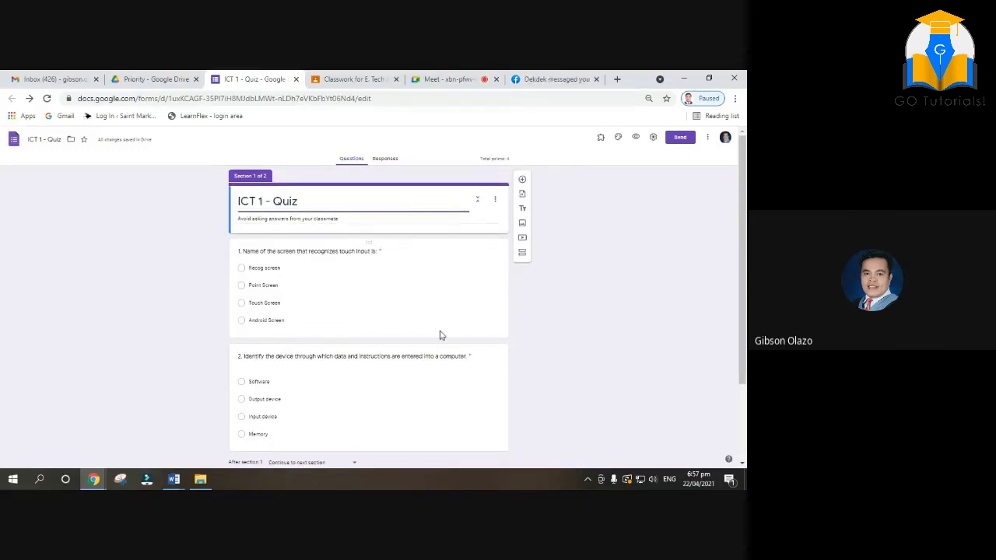
text(Chater 1)
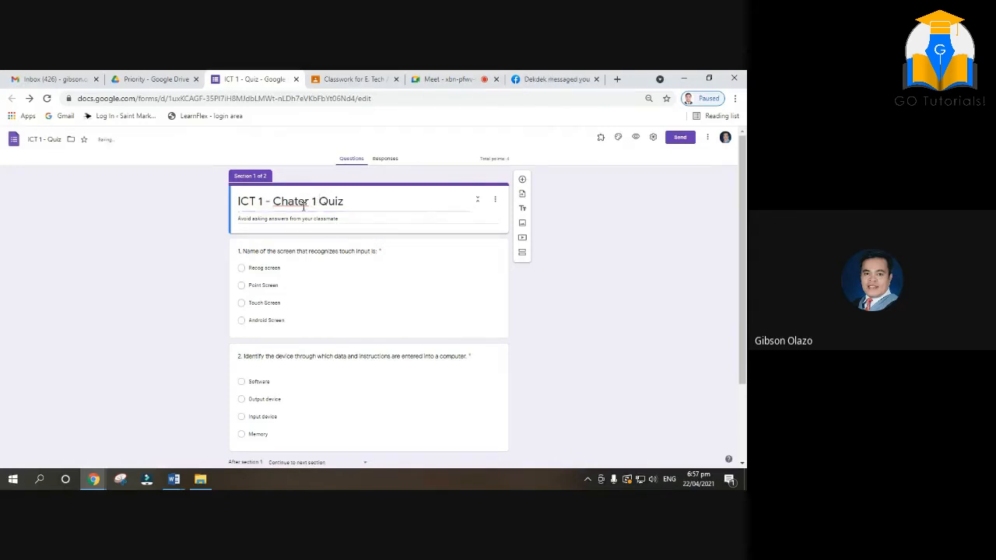
triple_click(304, 204)
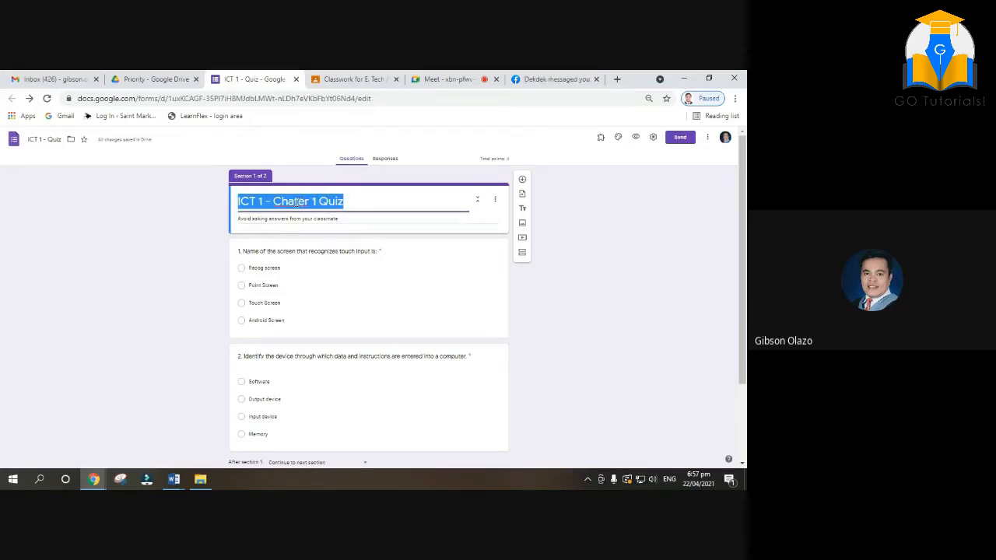
click(300, 203)
text(p)
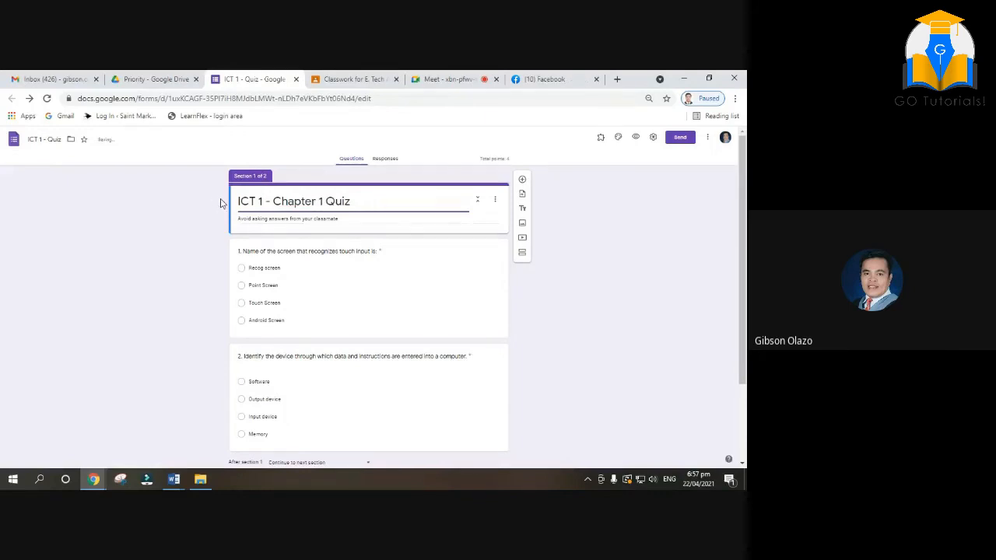
- Copy the section 1 title "ICT 1 - Chapter 1 Quiz" over the untitled heading of section 2
drag(238, 200, 356, 201)
right_click(325, 201)
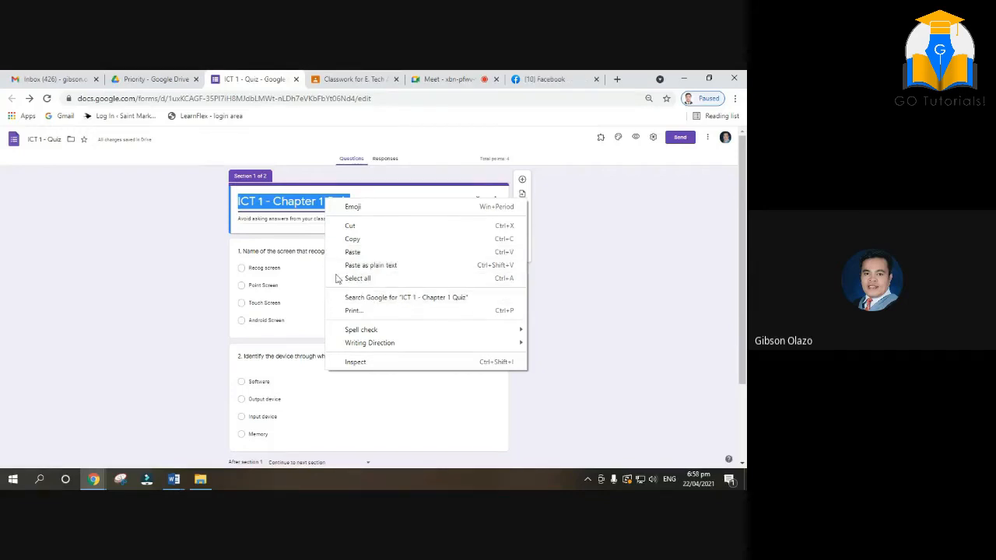
click(362, 242)
scroll(331, 344, down, 2)
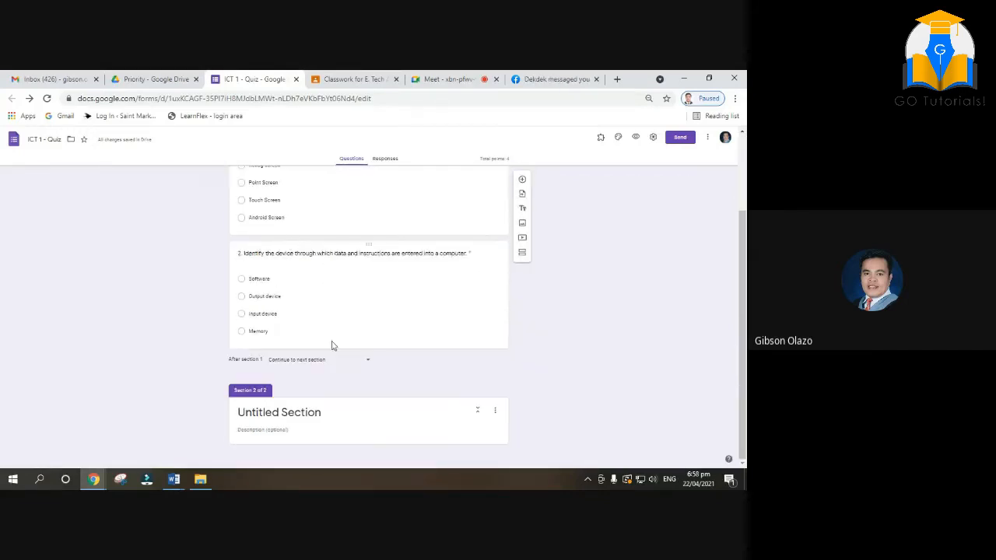
click(271, 412)
right_click(272, 412)
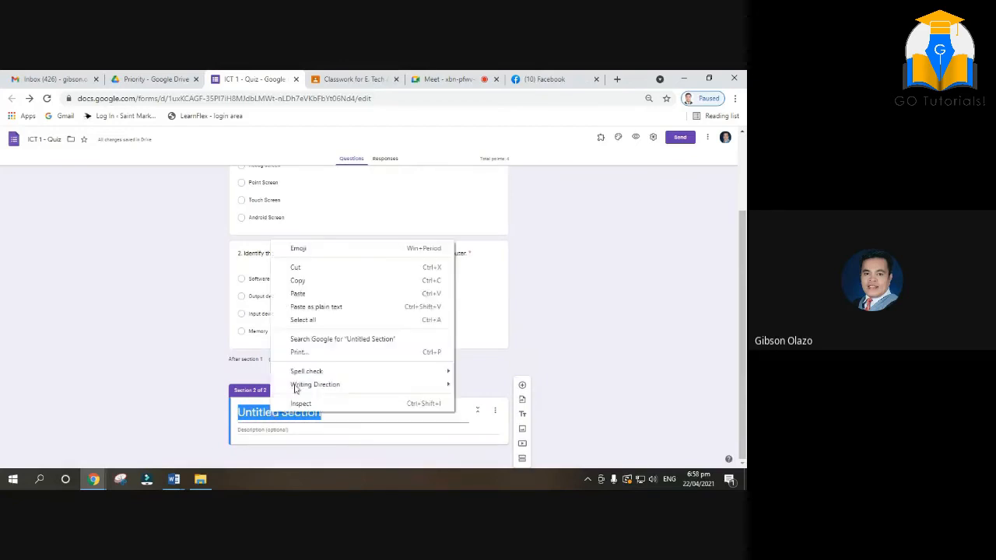
click(301, 291)
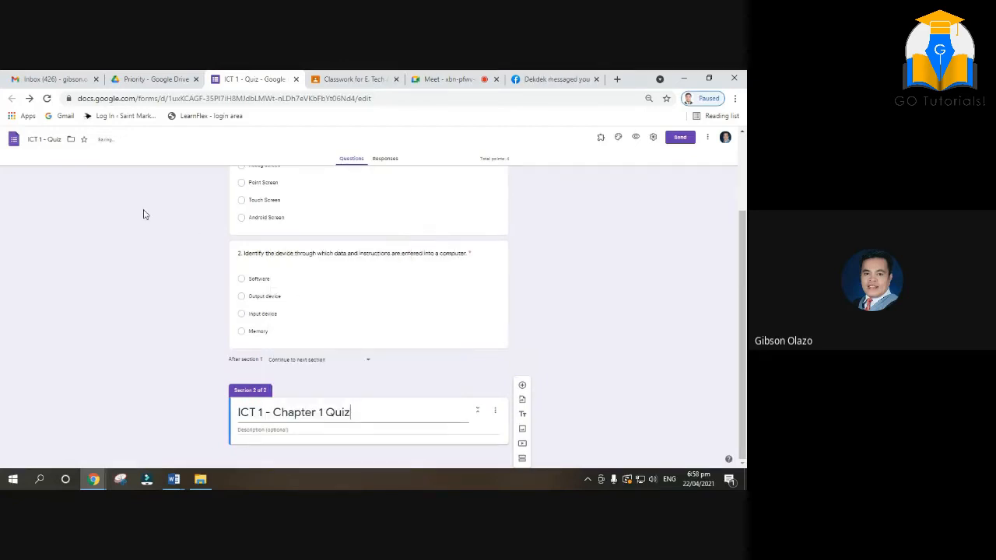
- Change the chapter number in section 2's title so it reads "ICT 1 - Chapter 2 Quiz"
scroll(291, 267, up, 2)
scroll(291, 268, down, 2)
key(BackSpace)
text(2)
click(592, 284)
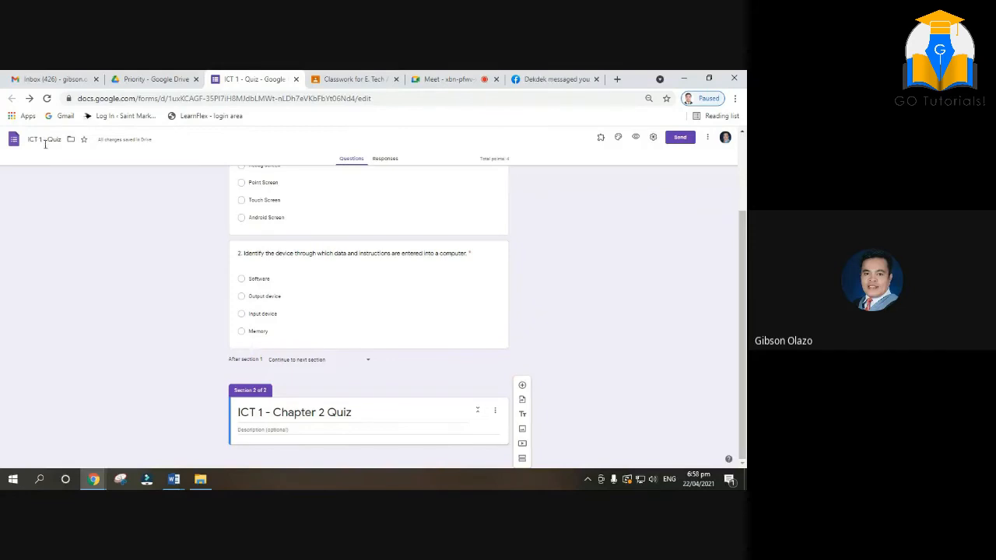
- Copy section 1's description "Avoid asking answers from your classmate" into the description of section 2
scroll(73, 184, up, 2)
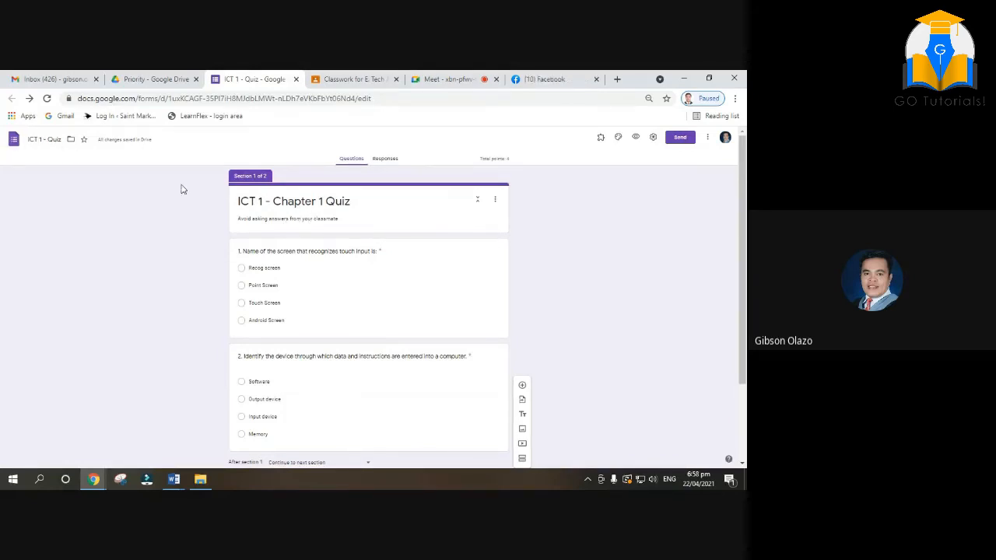
scroll(362, 238, down, 3)
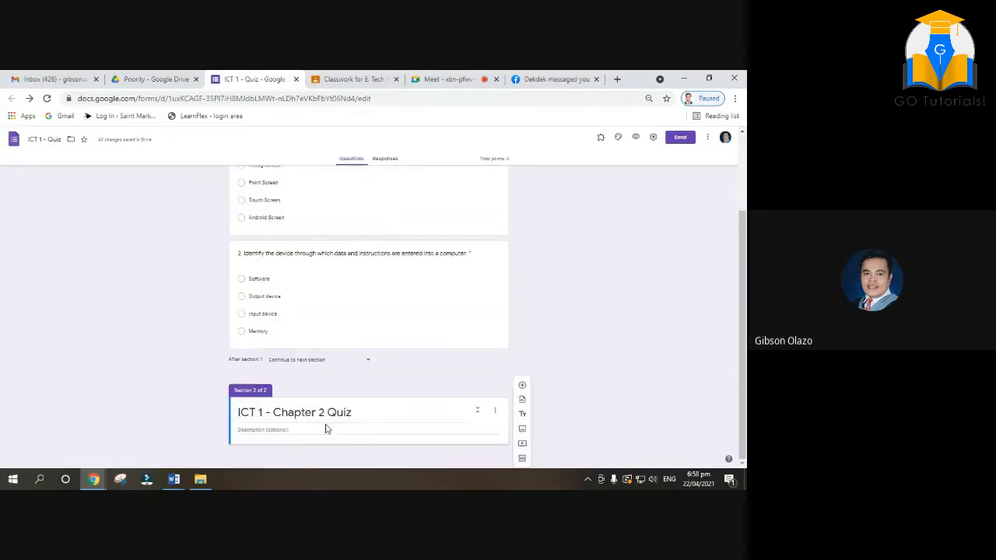
click(277, 430)
scroll(305, 455, up, 3)
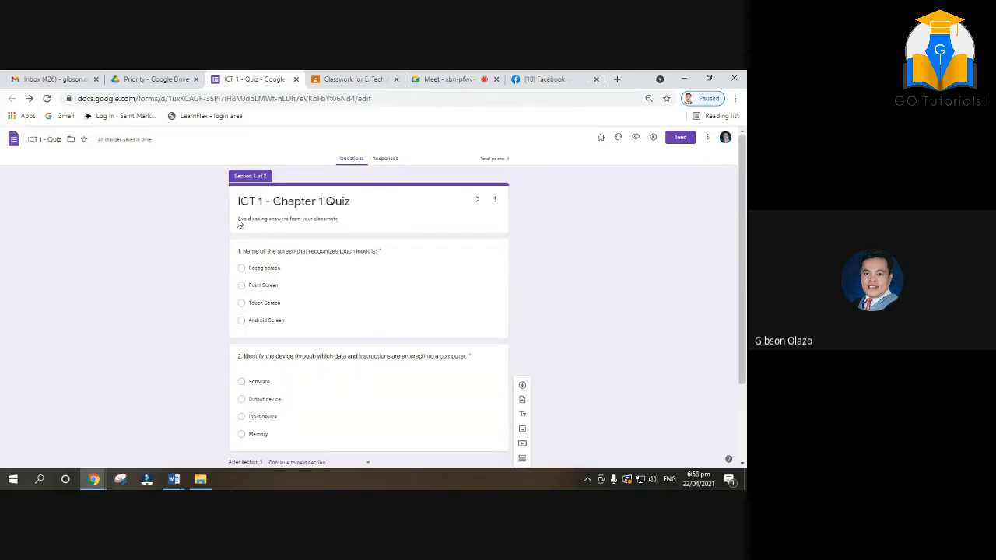
drag(240, 219, 327, 219)
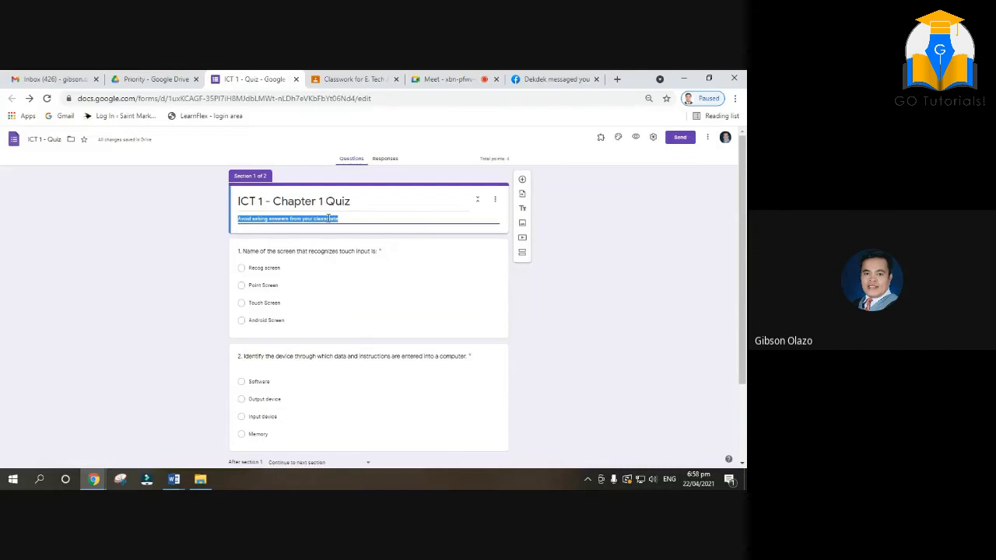
right_click(328, 219)
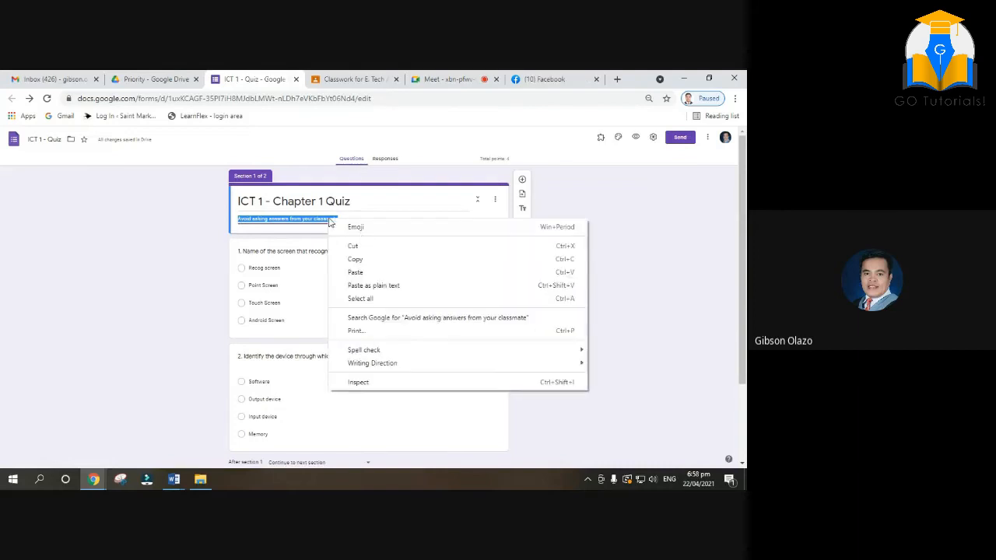
click(368, 259)
scroll(369, 260, down, 3)
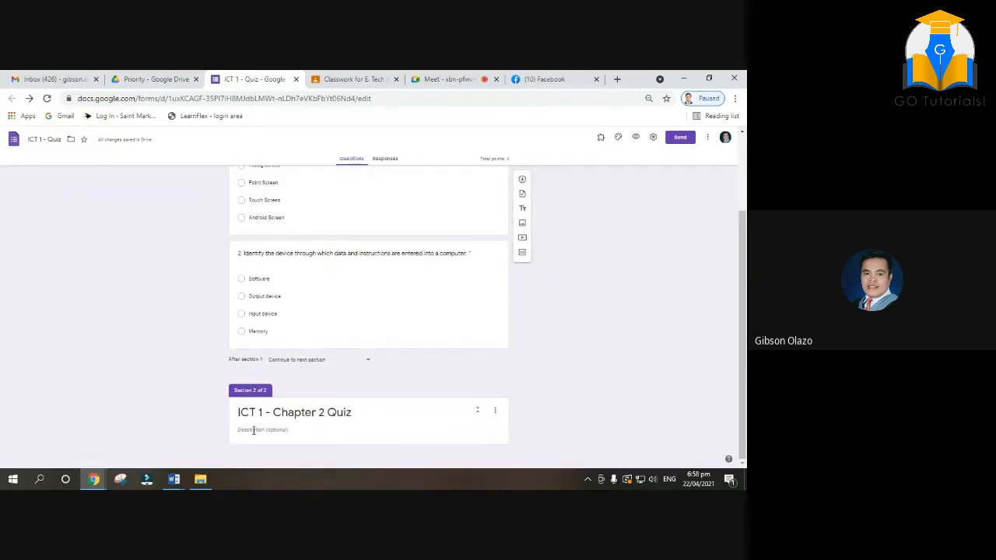
click(252, 430)
right_click(255, 430)
click(285, 343)
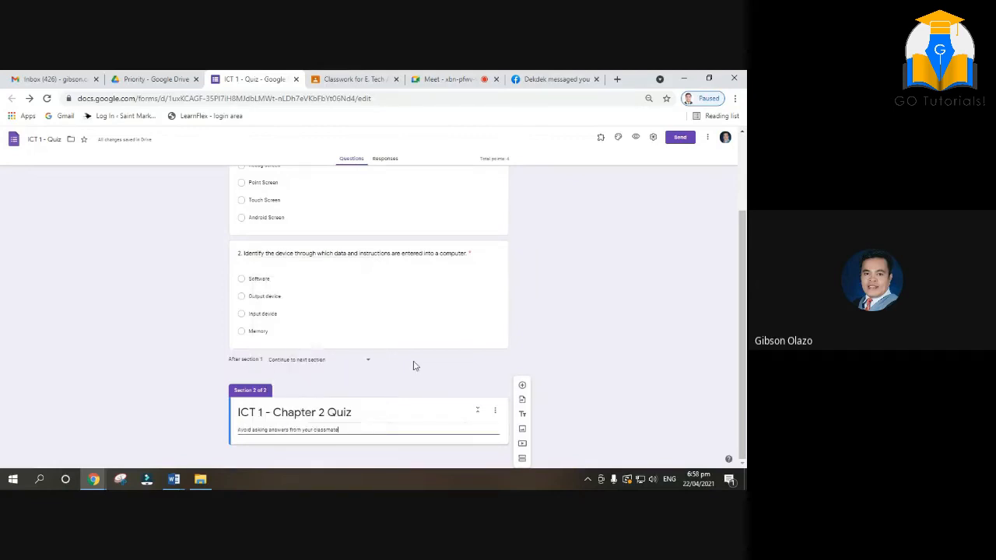
- Add a section 2 question "Computer Monitor is also known as:" with choices DVU, UVD, VDU and CCTV, copied from Word's Document1
click(522, 387)
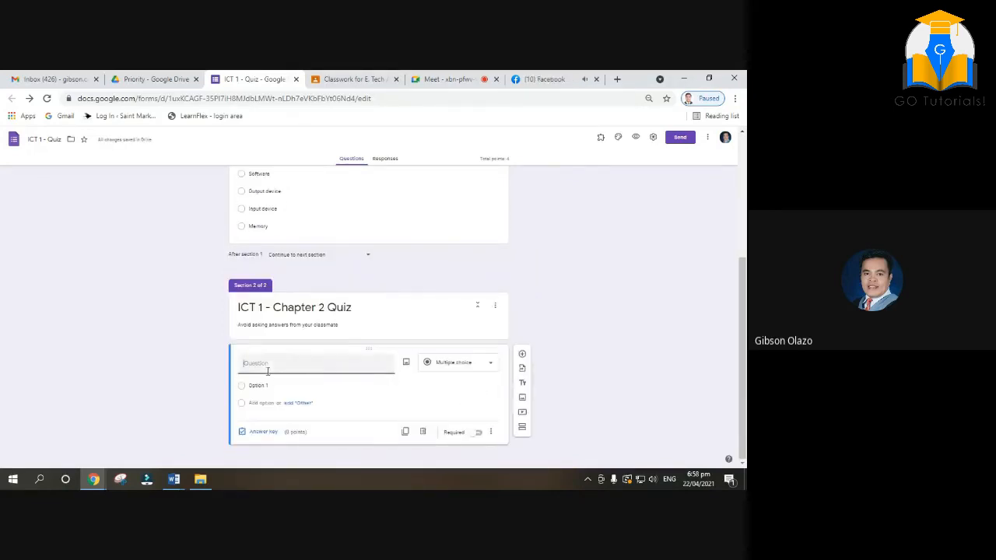
mouse_move(174, 479)
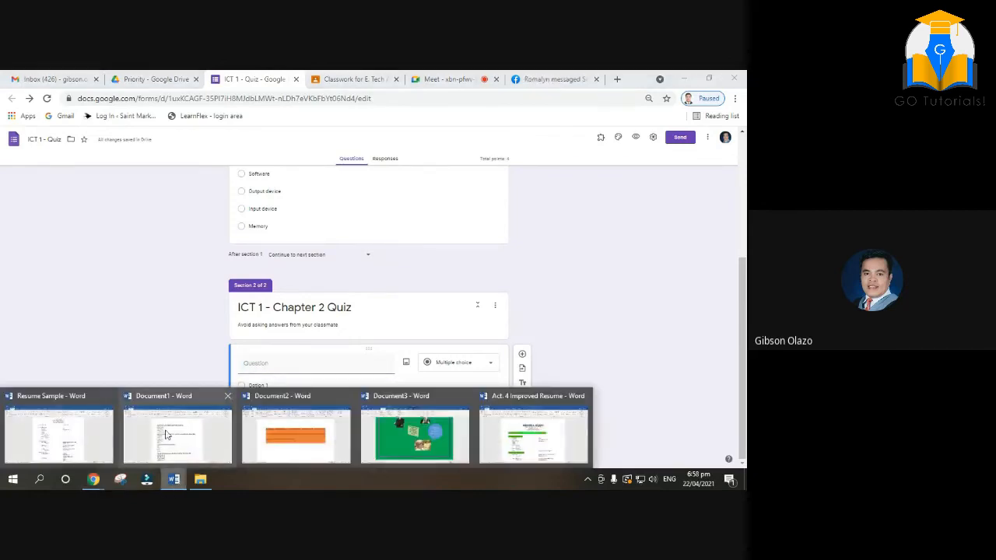
click(166, 434)
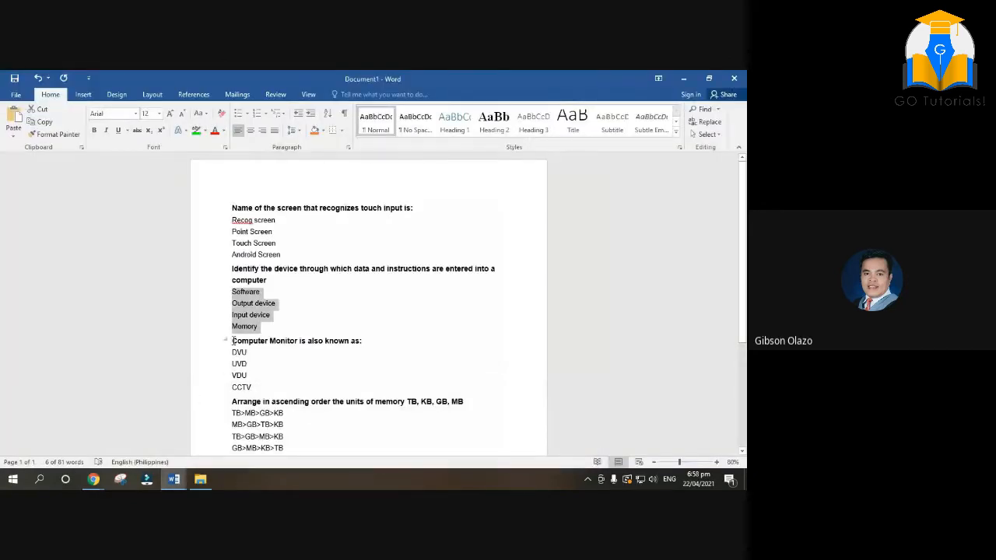
drag(232, 340, 360, 342)
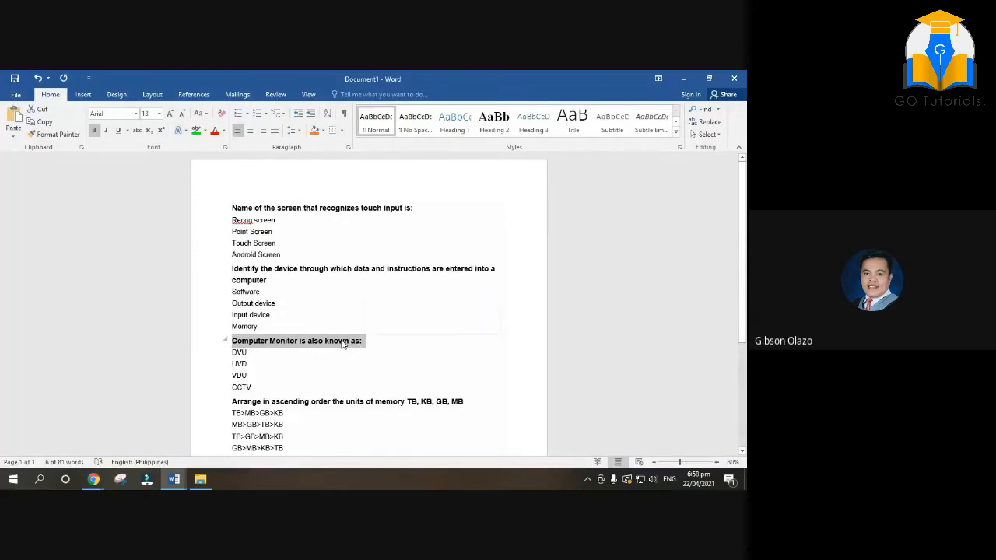
right_click(342, 341)
click(373, 196)
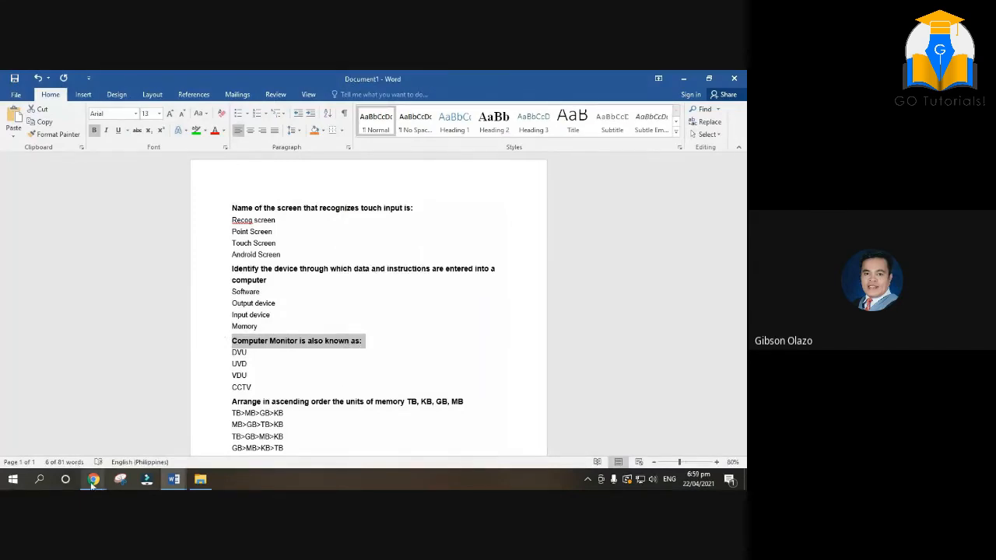
click(93, 478)
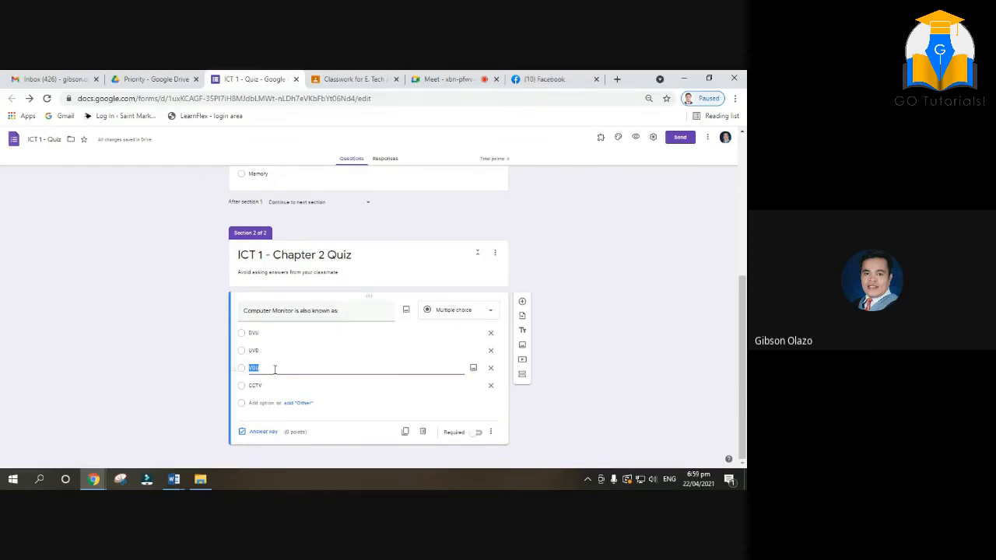
click(164, 374)
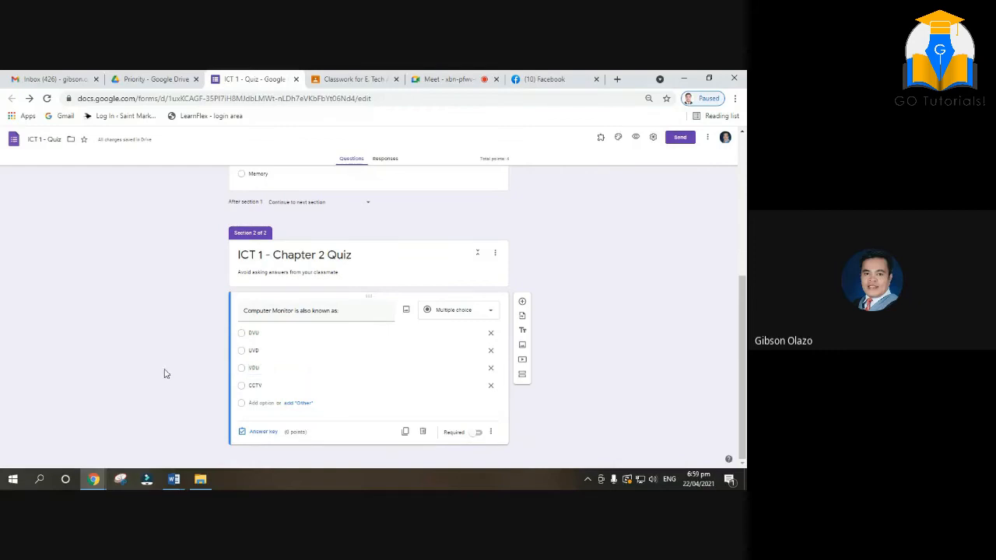
- Set VDU as the correct answer to the computer monitor question, worth 2 points, and make the question required
click(256, 432)
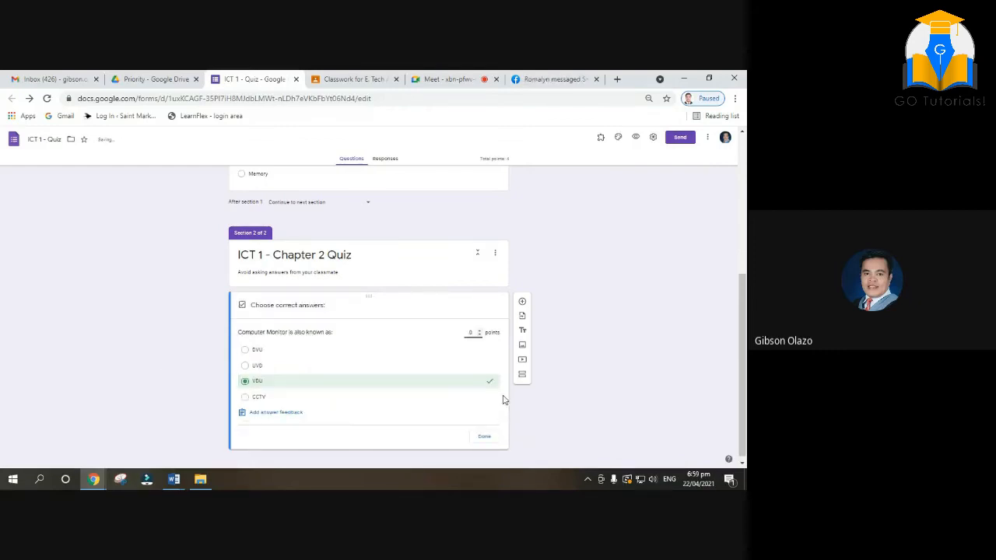
click(484, 437)
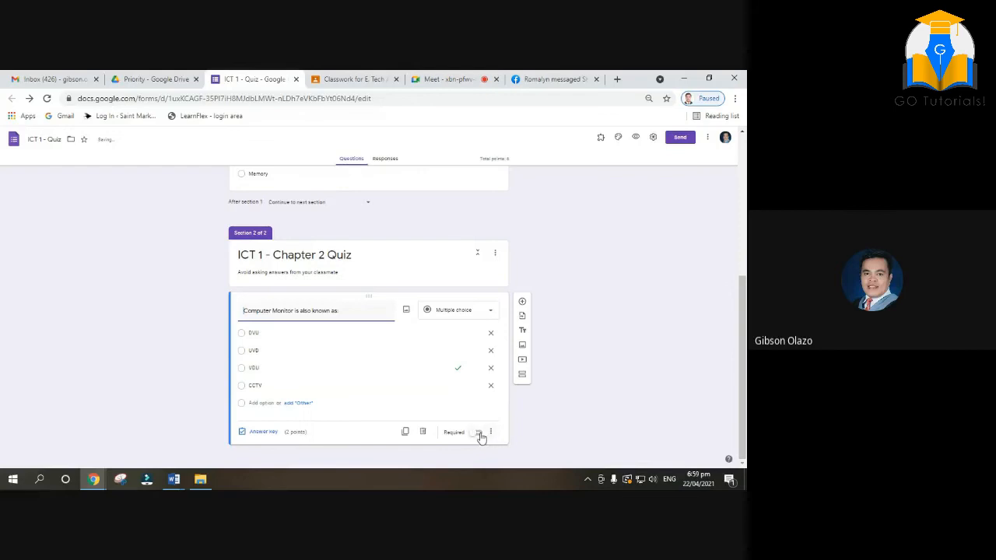
click(478, 433)
- Add another section 2 question, copying "Arrange in ascending order the units of memory TB, KB, GB, MB" from Word's Document1
click(521, 303)
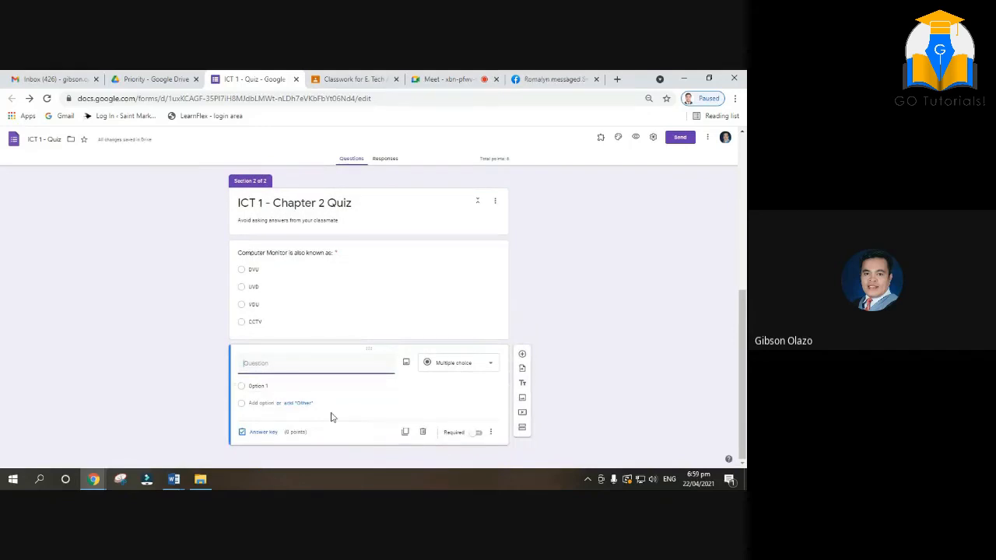
mouse_move(172, 478)
click(168, 447)
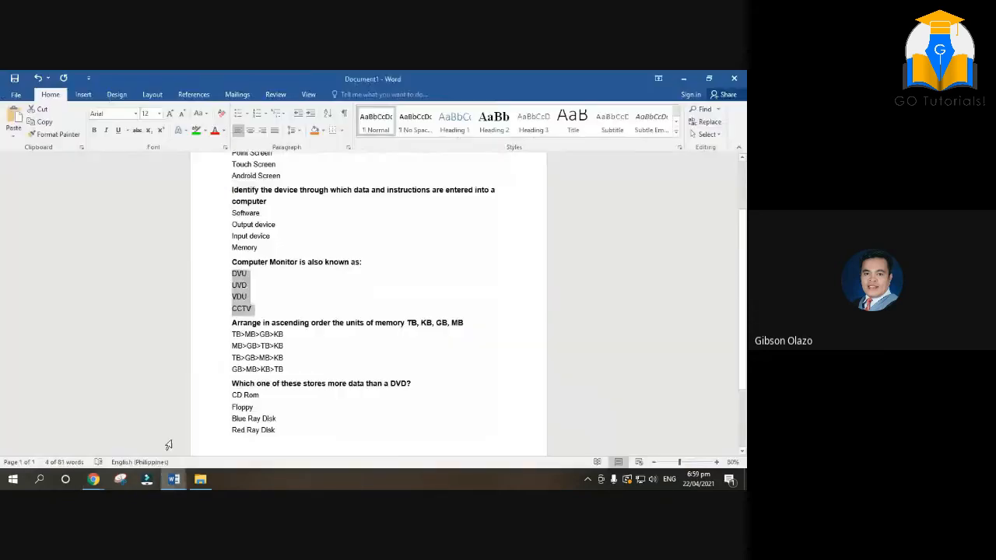
drag(233, 322, 465, 321)
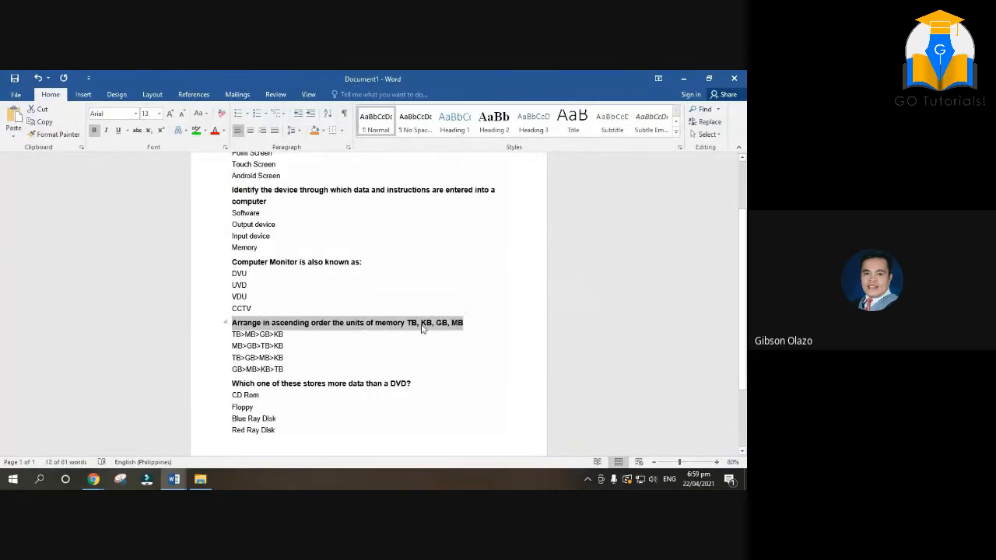
right_click(423, 327)
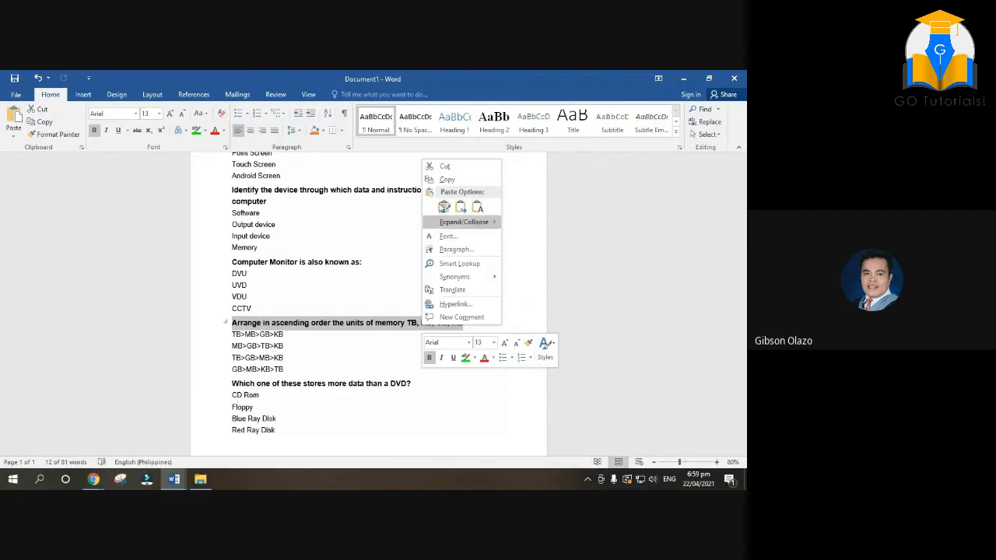
click(448, 181)
mouse_move(94, 478)
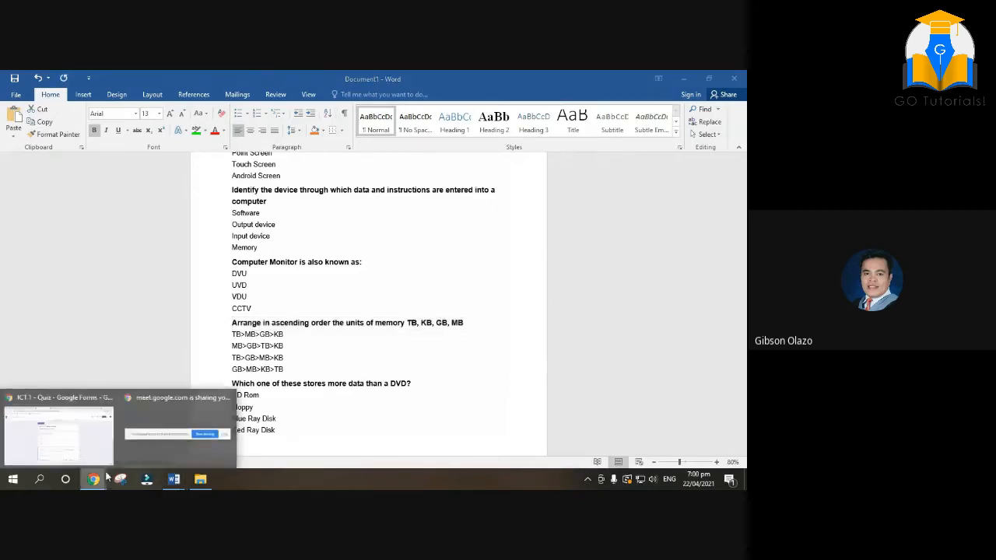
click(99, 450)
click(257, 364)
right_click(255, 365)
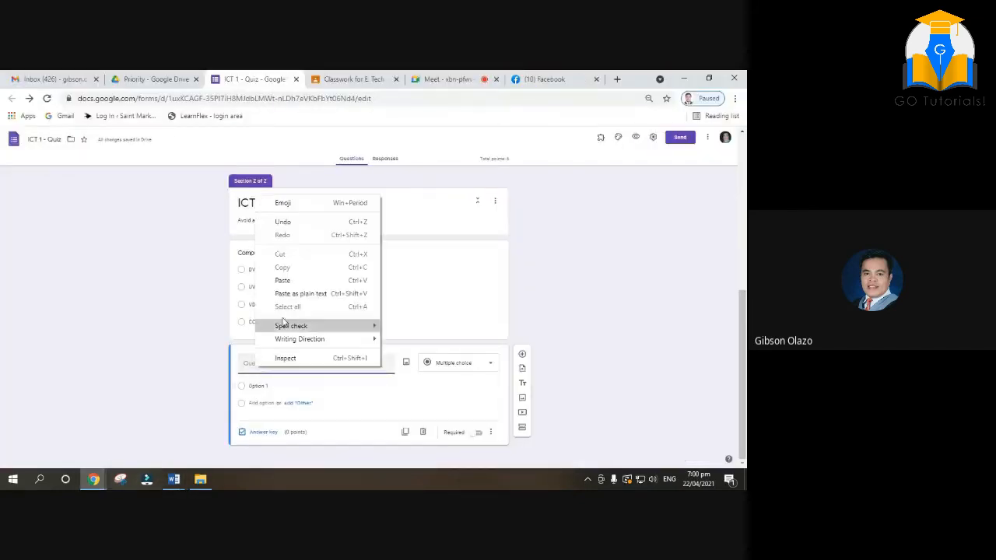
click(282, 281)
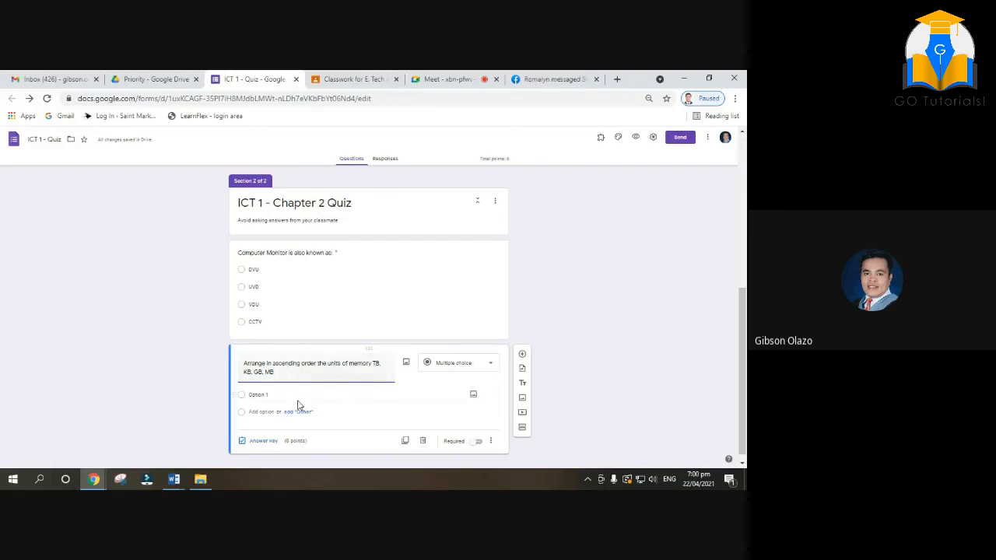
- Copy the choices TB>MB>GB>KB, MB>GB>TB>KB, TB>GB>MB>KB and GB>MB>KB>TB from Word into the memory-units question
scroll(296, 404, down, 1)
click(175, 480)
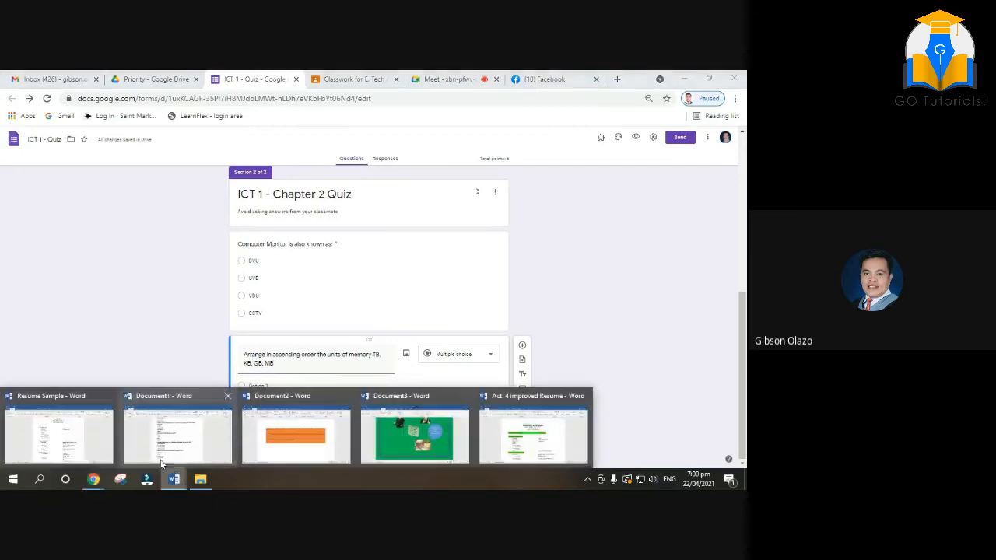
click(178, 434)
drag(232, 335, 299, 372)
right_click(256, 340)
click(274, 189)
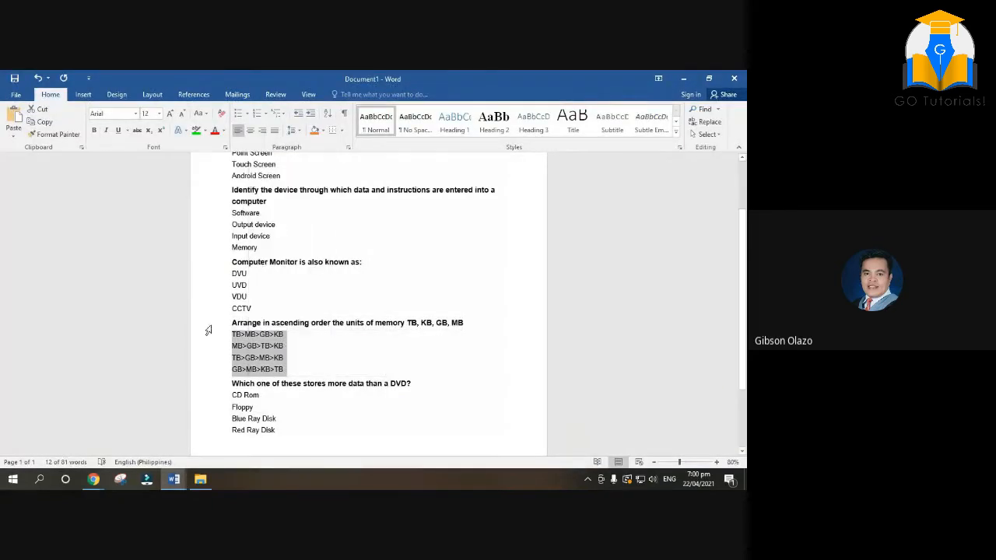
click(94, 480)
click(163, 449)
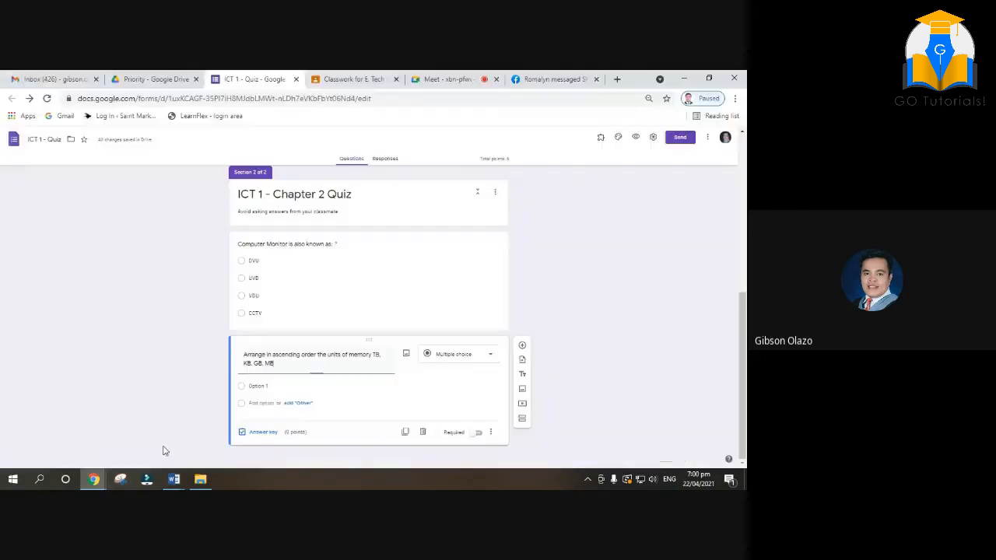
right_click(252, 386)
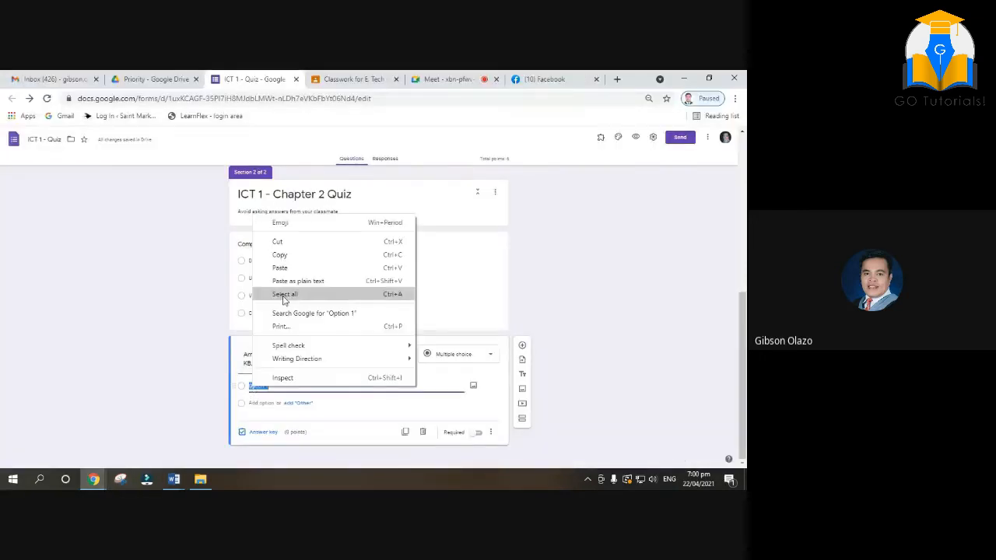
click(284, 272)
- Check the memory-units choices in Word's Document1 against the ones pasted into the form
click(173, 479)
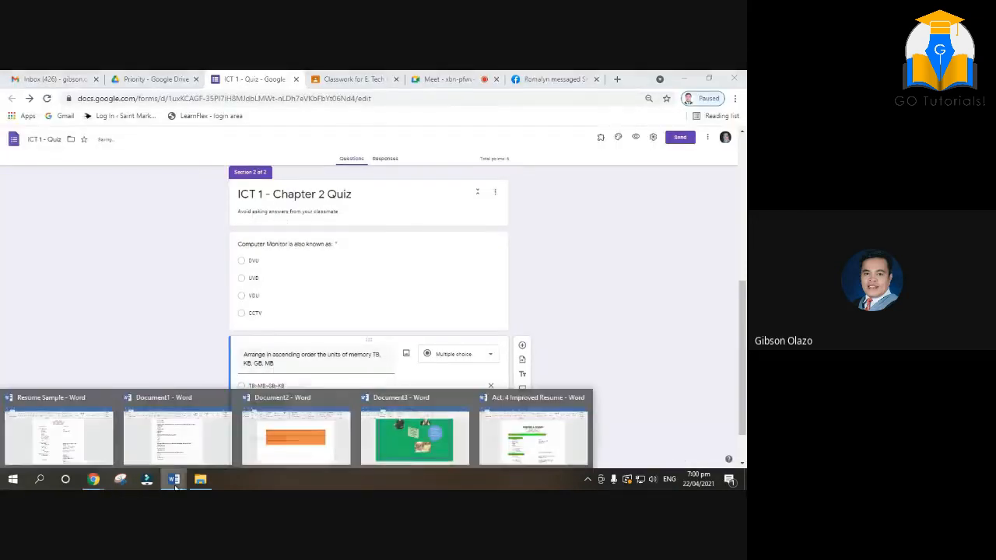
click(167, 445)
click(293, 419)
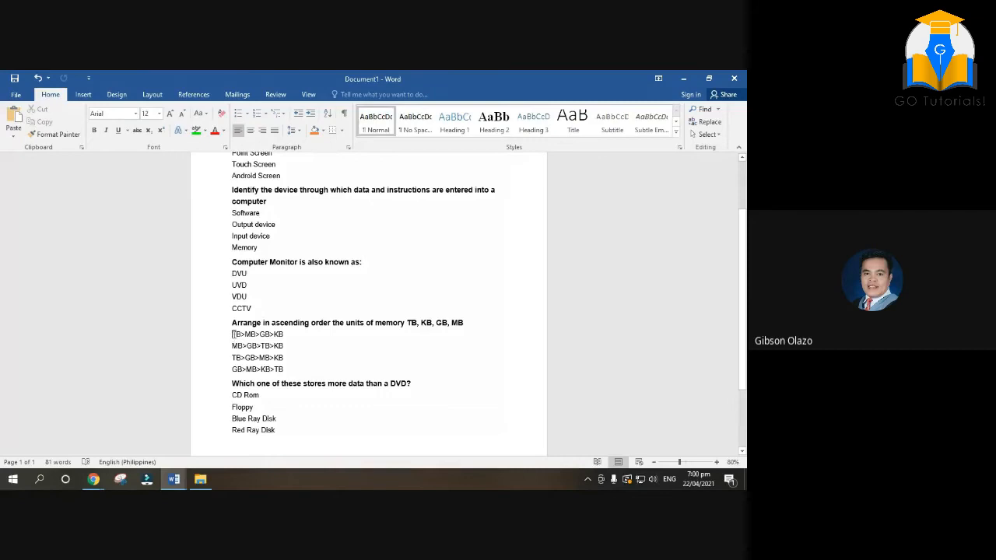
click(93, 479)
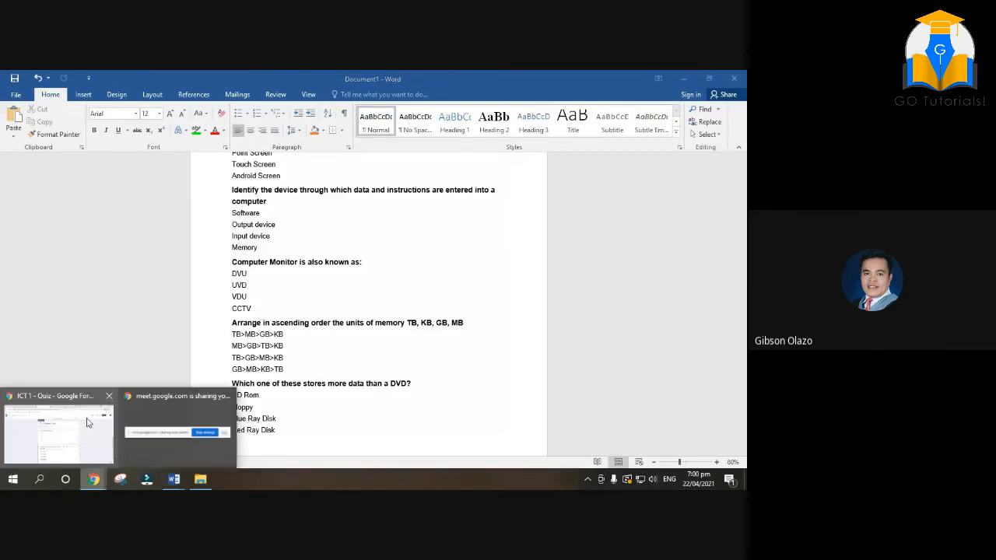
click(88, 423)
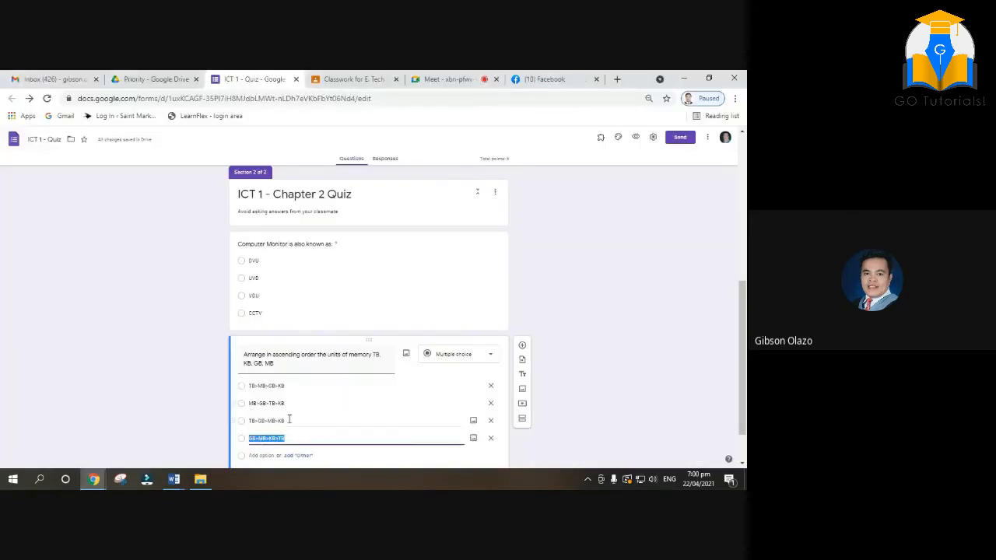
click(593, 410)
- Set TB>GB>MB>KB as the correct answer to the memory-units question, worth 2 points
scroll(350, 418, down, 1)
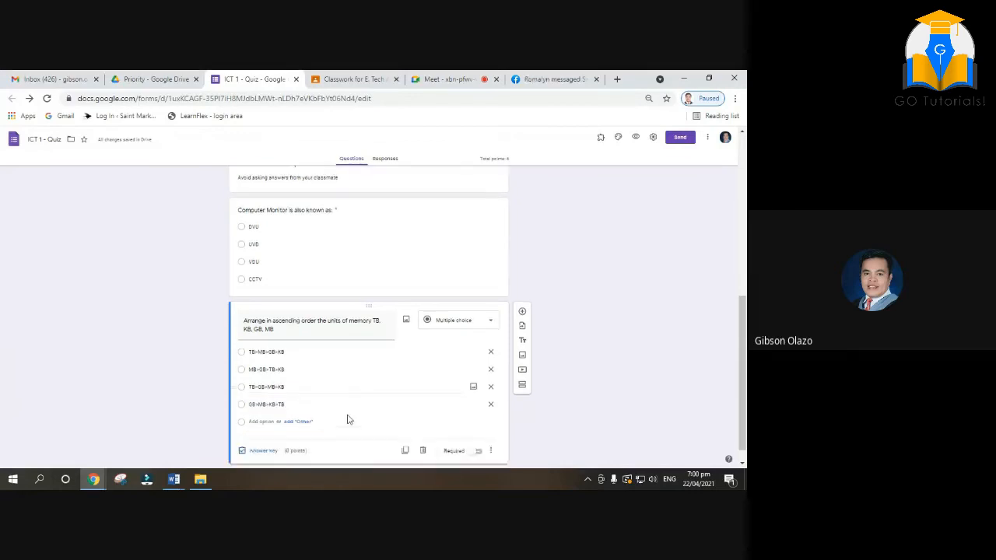
click(264, 431)
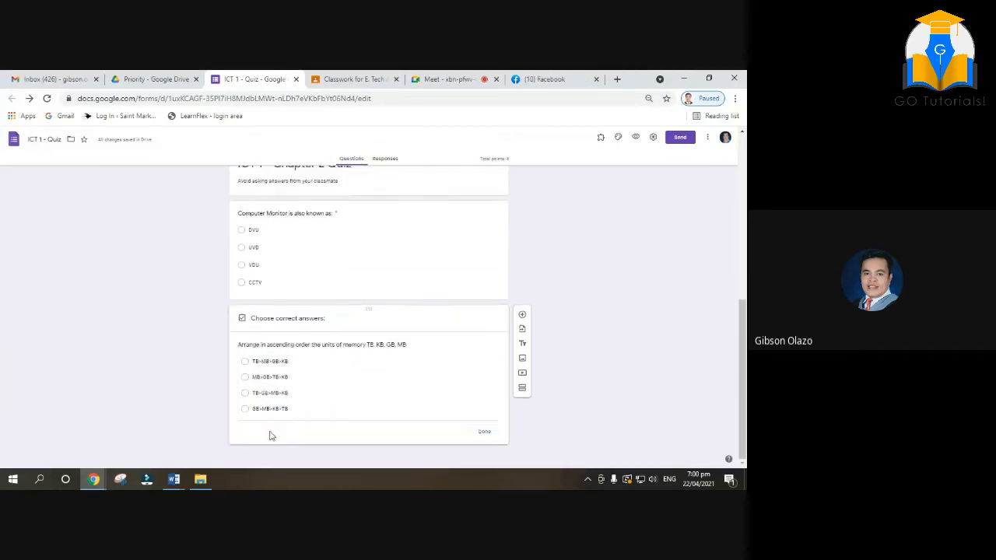
click(246, 379)
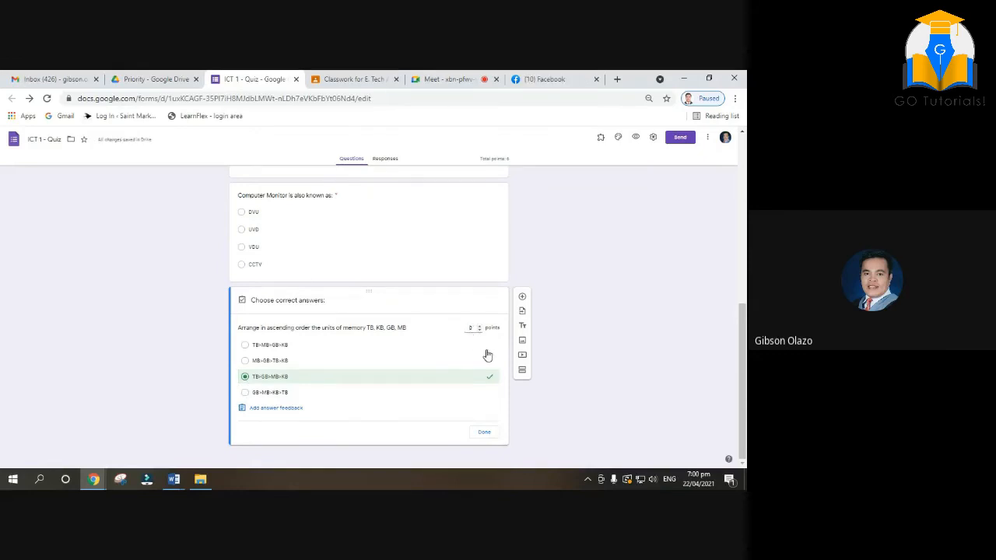
click(483, 431)
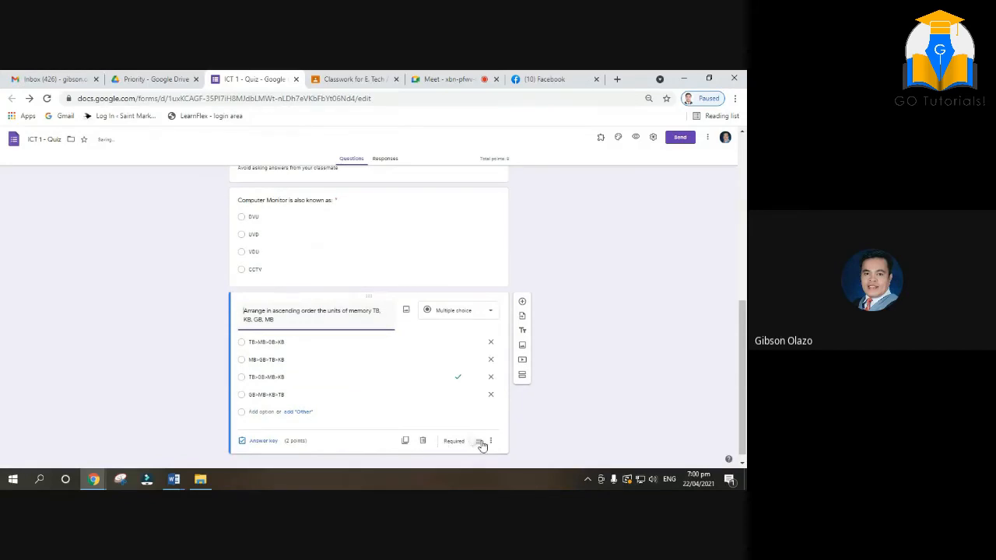
- Make the memory-units question required and reword "ascending" to "descending" in its text
click(477, 441)
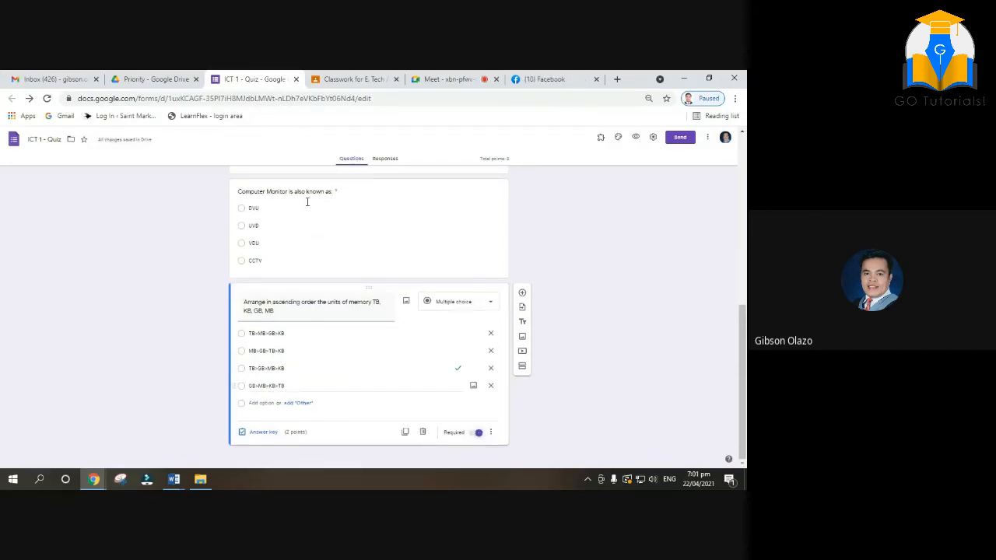
triple_click(277, 304)
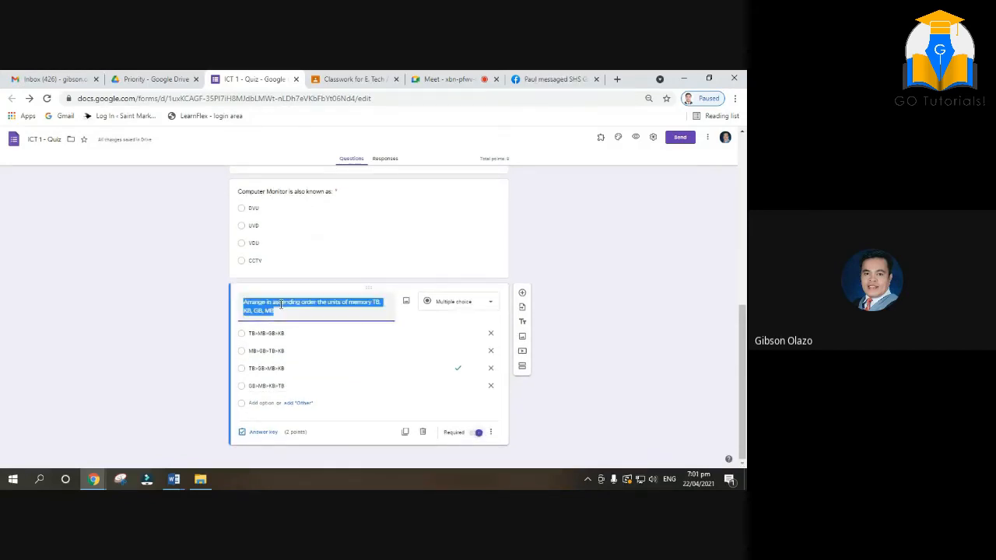
click(281, 304)
key(BackSpace)
key(BackSpace)
text(de)
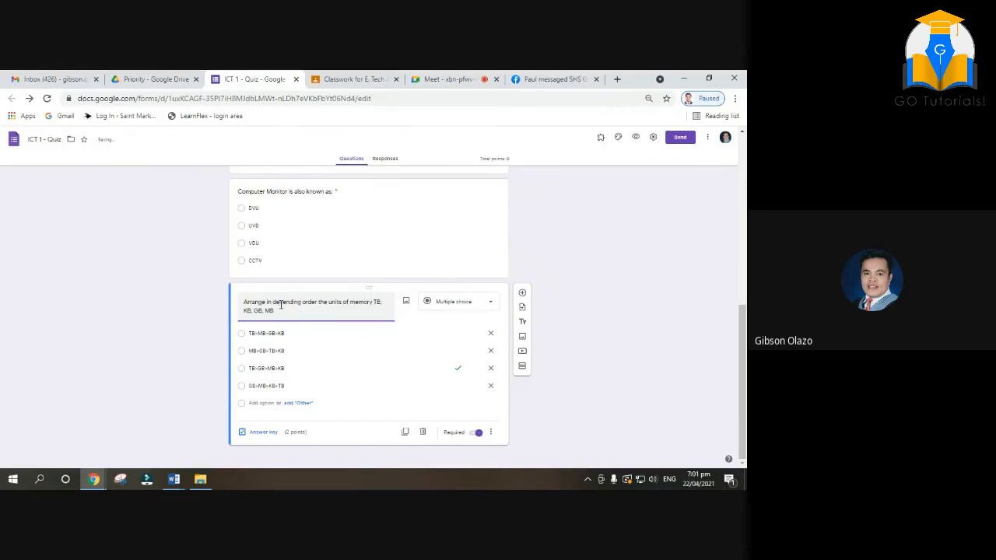
text(s)
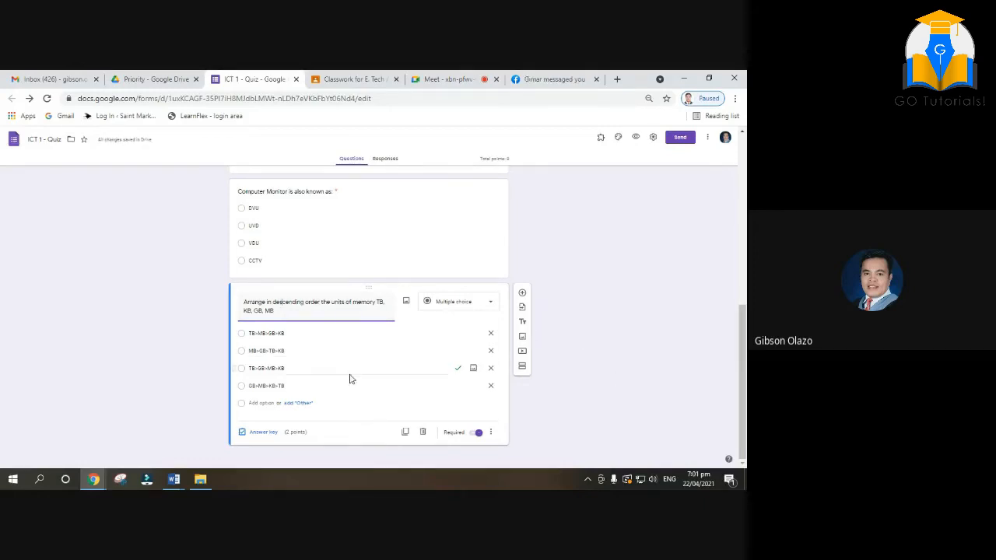
- Add another section 2 question, copying "Which one of these stores more data than a DVD?" from Word's Document1
click(523, 294)
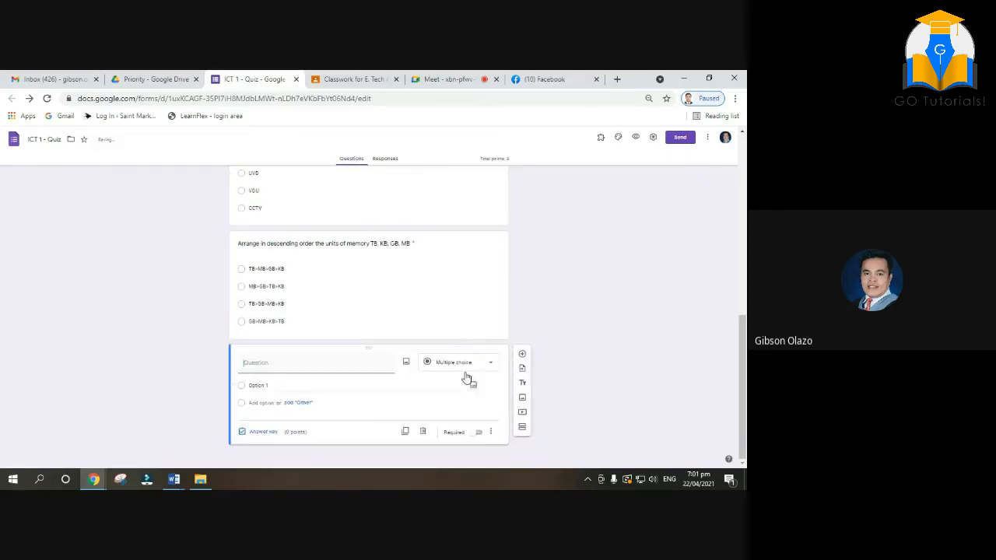
scroll(451, 389, up, 8)
scroll(412, 414, down, 5)
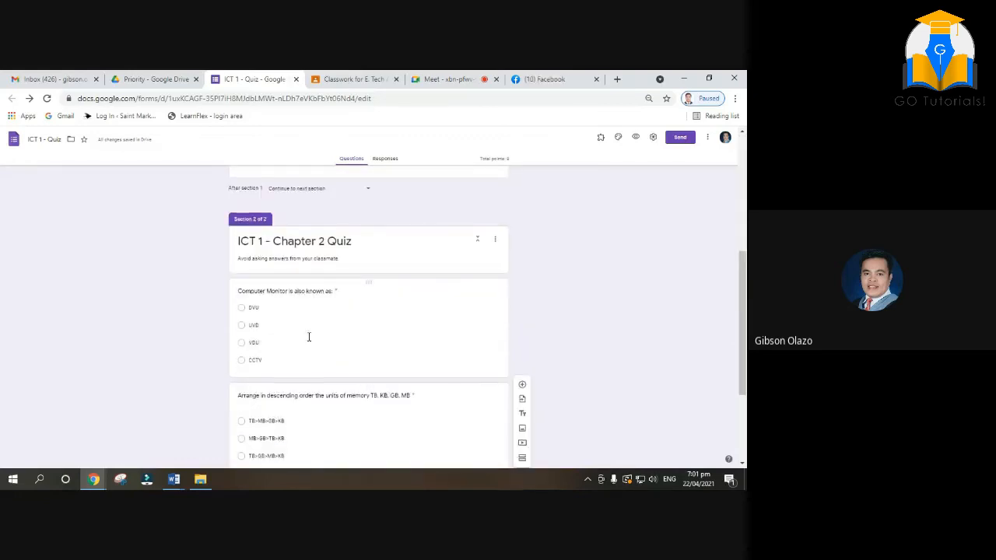
scroll(307, 335, down, 2)
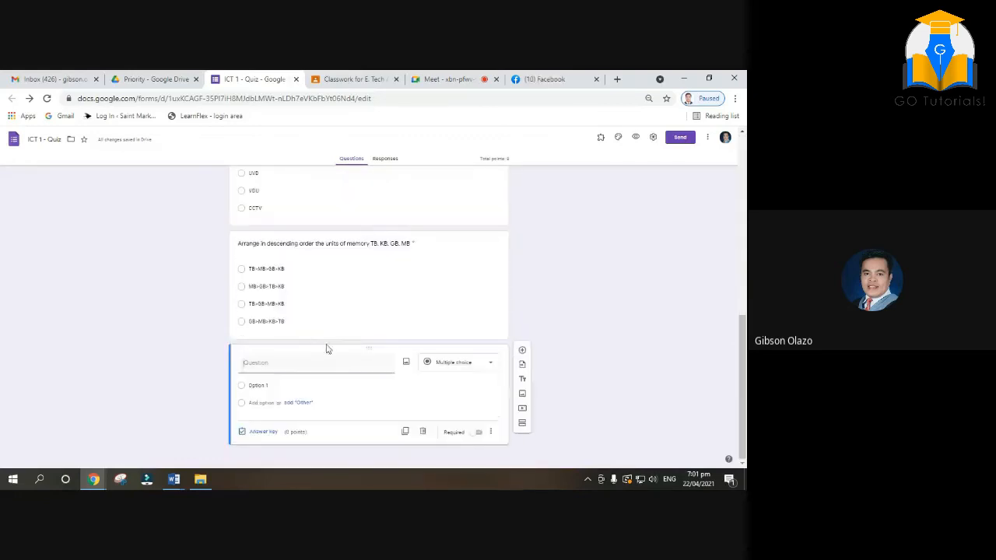
click(174, 479)
click(301, 436)
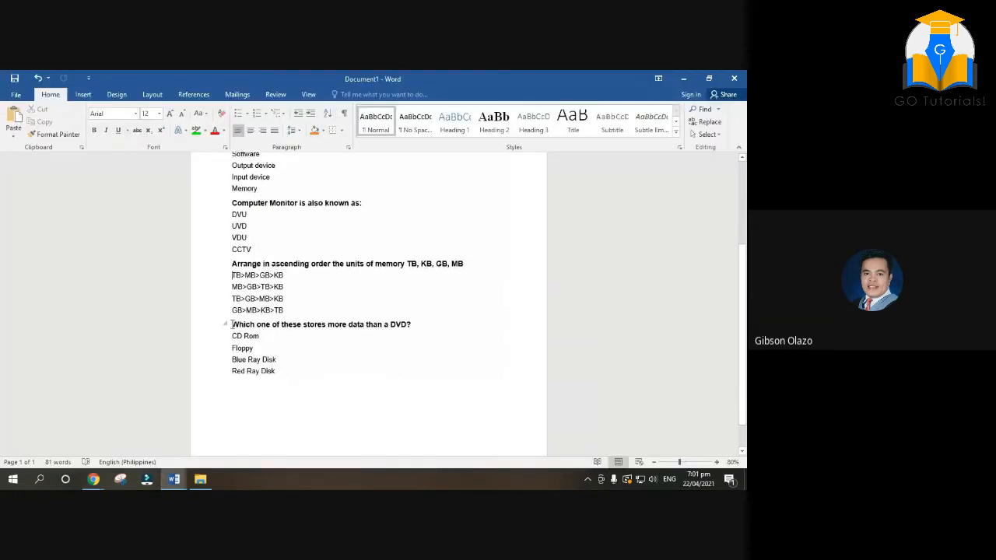
drag(231, 324, 419, 325)
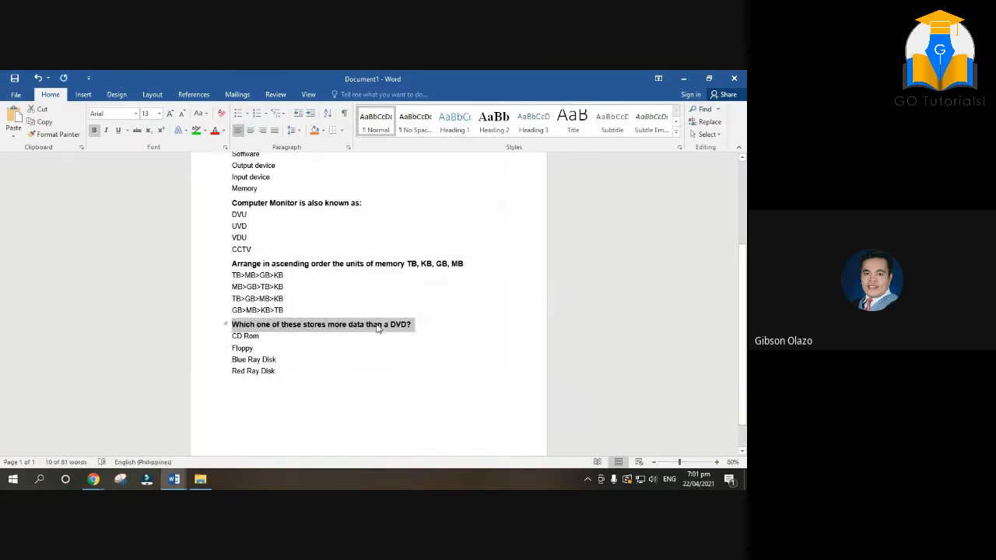
right_click(378, 328)
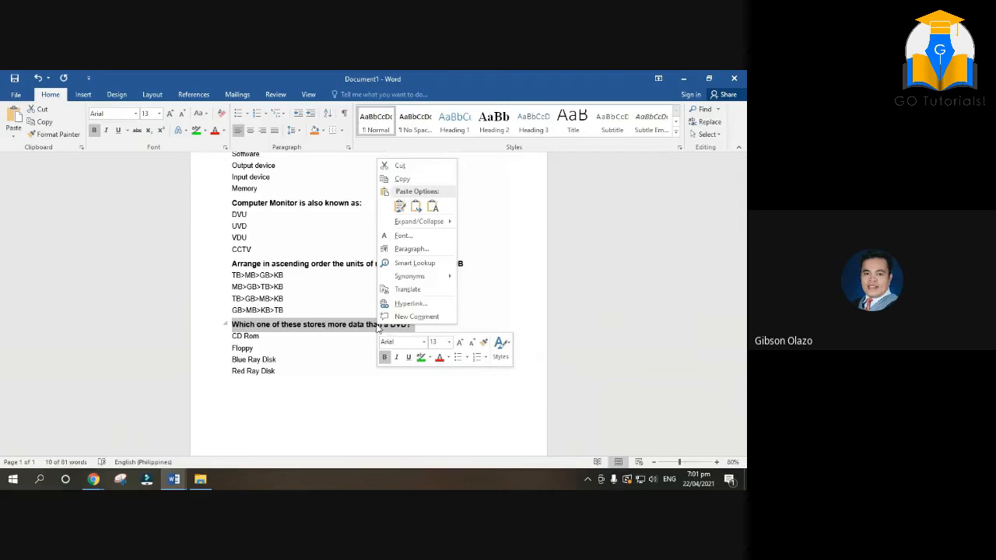
click(397, 178)
click(94, 479)
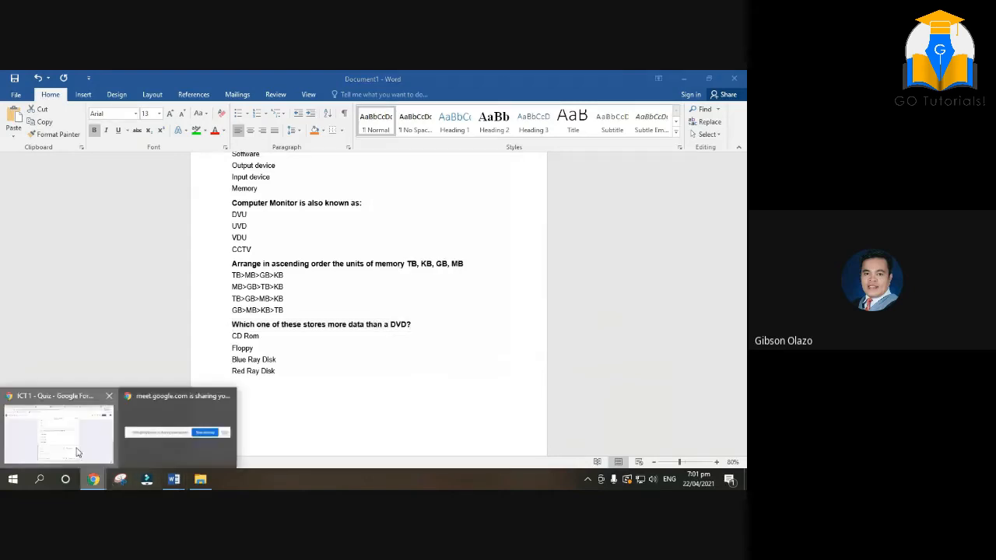
click(58, 424)
right_click(250, 367)
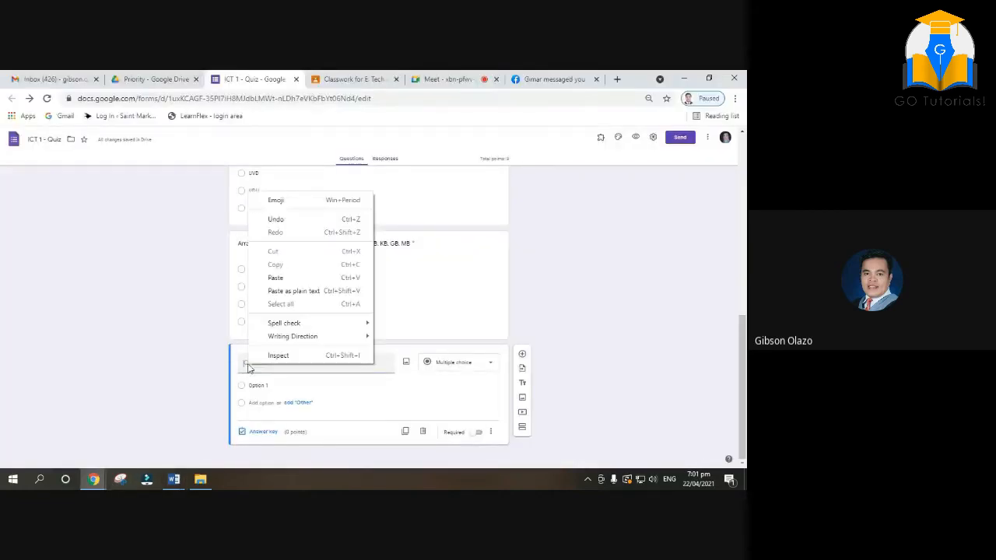
click(295, 280)
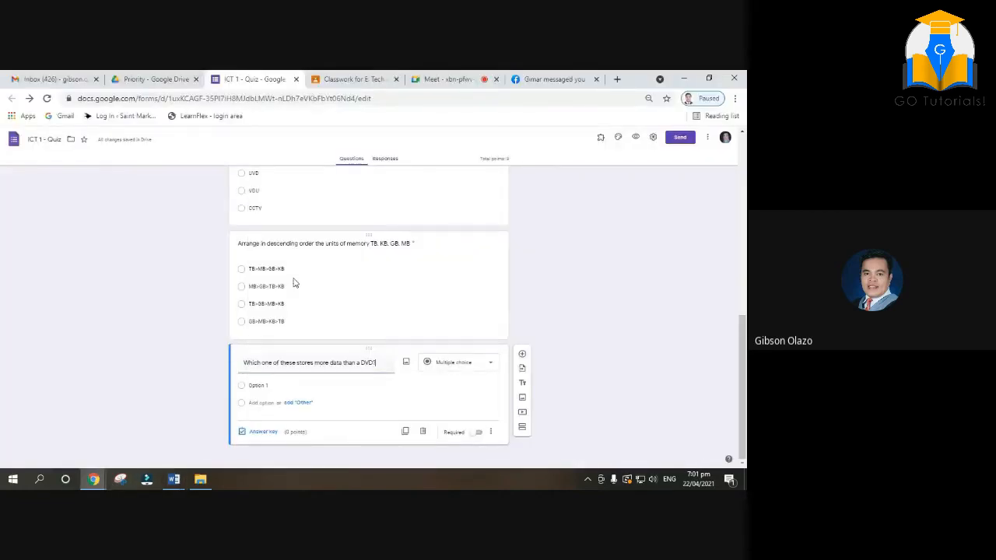
- Copy the choices CD Rom, Floppy, Blue Ray Disk and Red Ray Disk from Word into the DVD question
click(173, 480)
click(187, 432)
drag(232, 336, 278, 372)
key(alt+Tab)
click(254, 385)
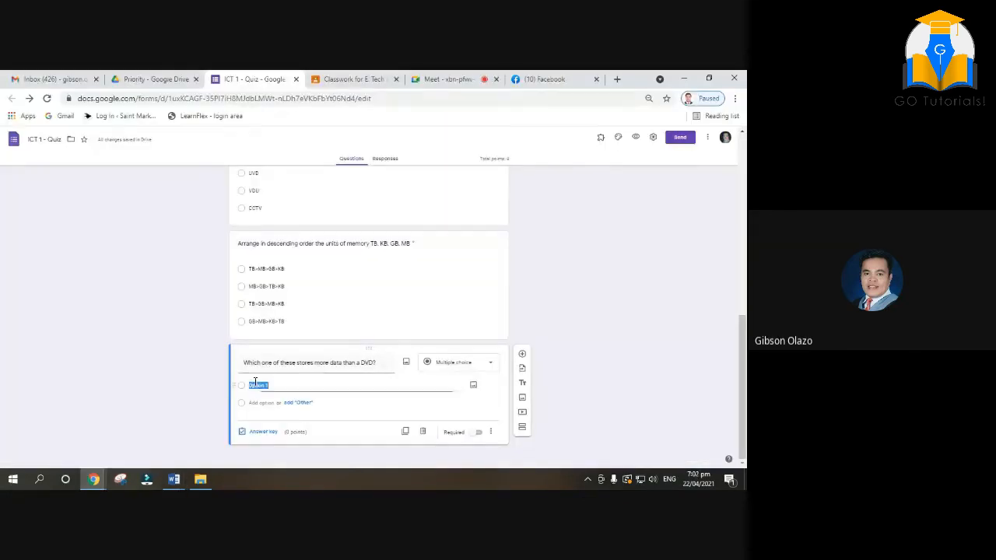
right_click(259, 386)
click(299, 269)
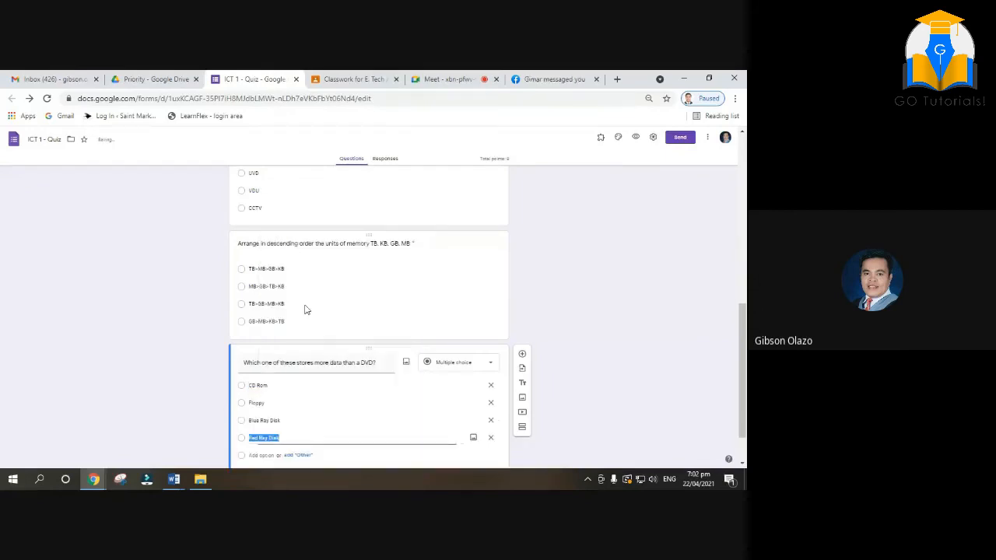
- Set Blue Ray Disk as the DVD question's correct answer, worth 2 points, and make the question required
scroll(313, 370, down, 1)
click(260, 432)
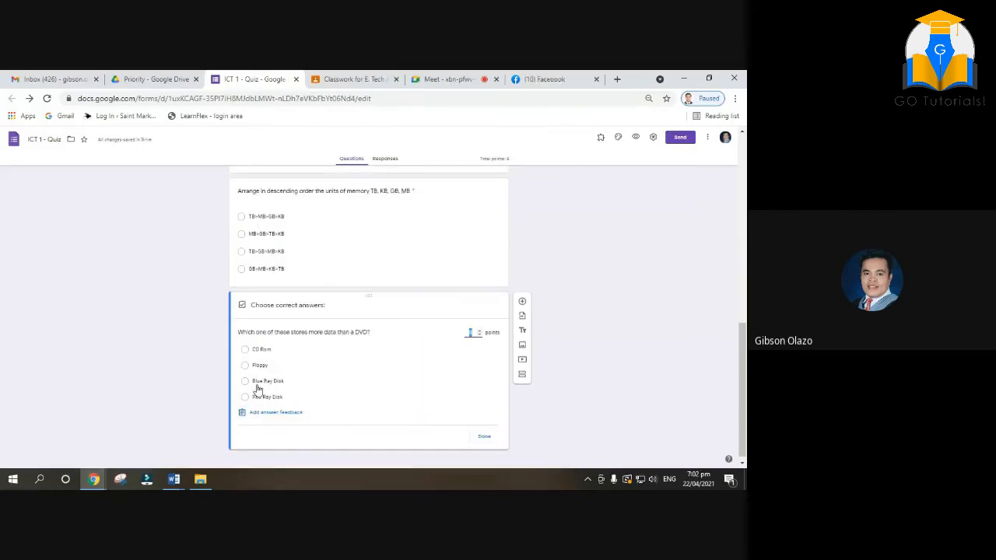
click(254, 383)
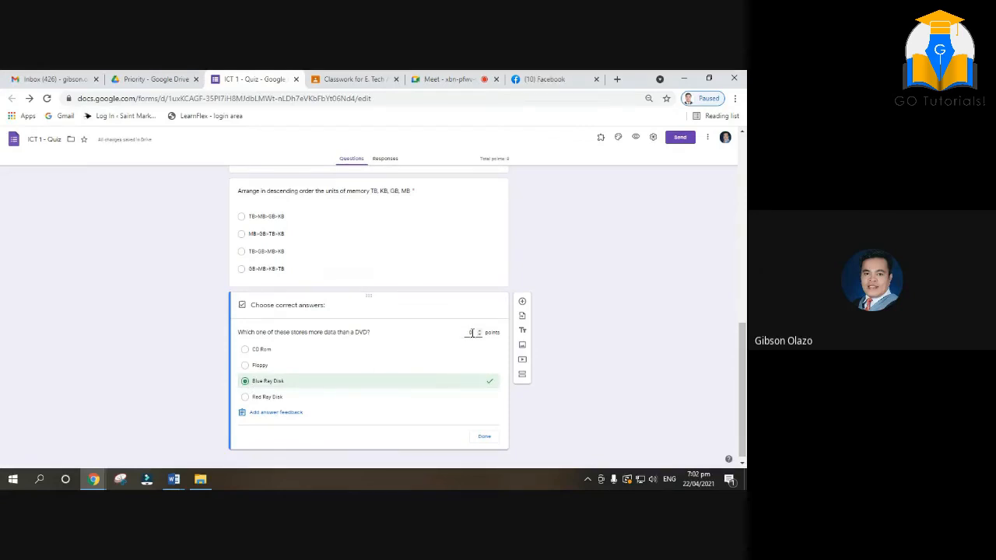
text(2)
click(484, 440)
click(480, 434)
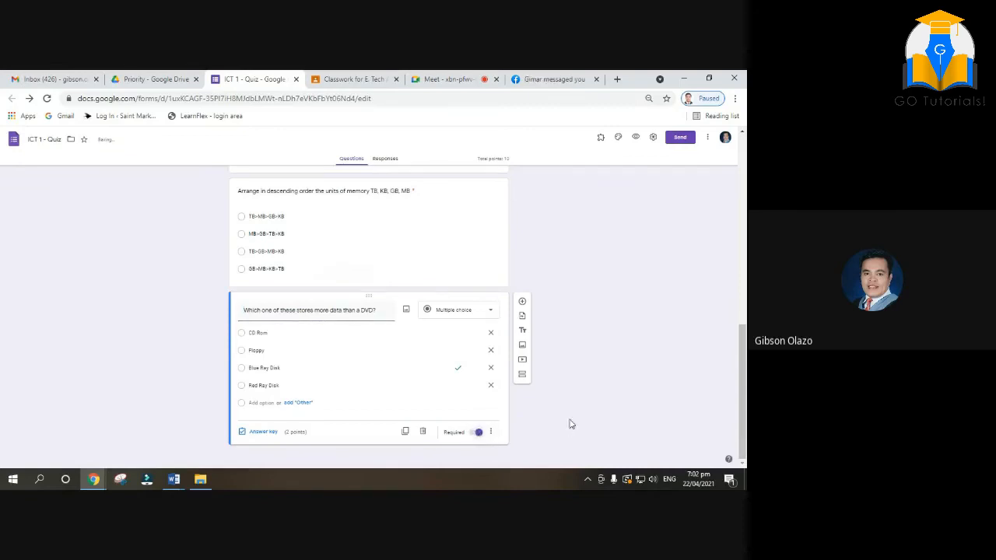
- Review the answer keys and points of both Chapter 1 questions in section 1
scroll(321, 429, up, 10)
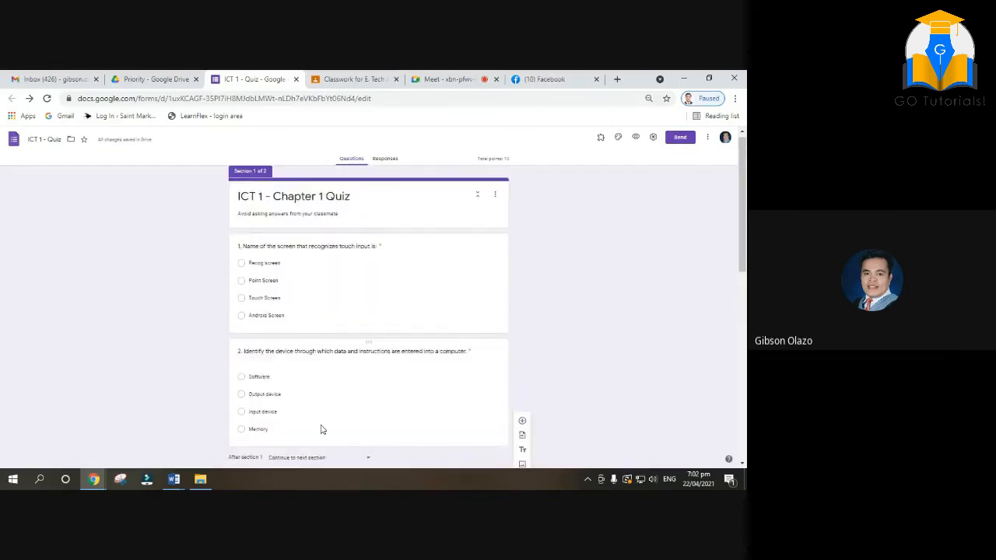
click(370, 283)
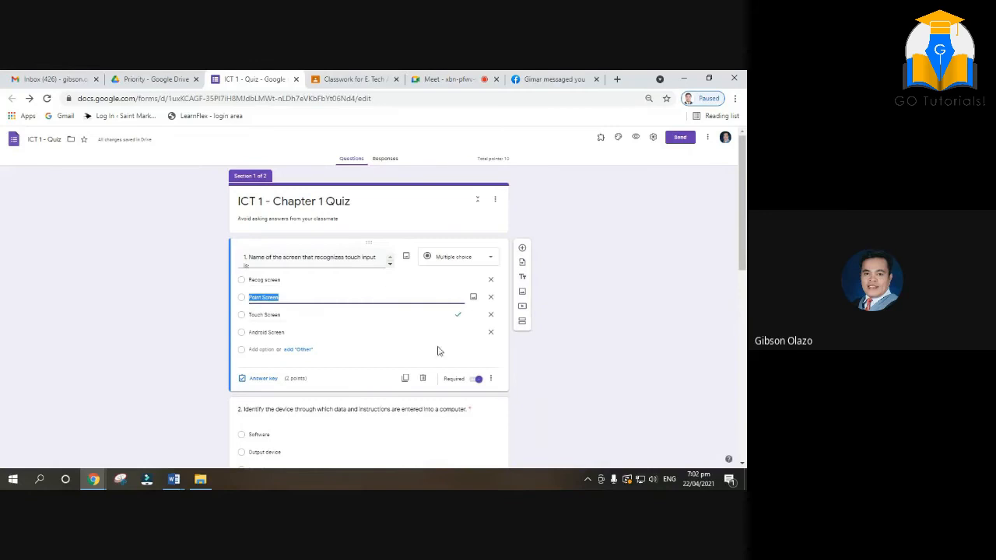
click(263, 378)
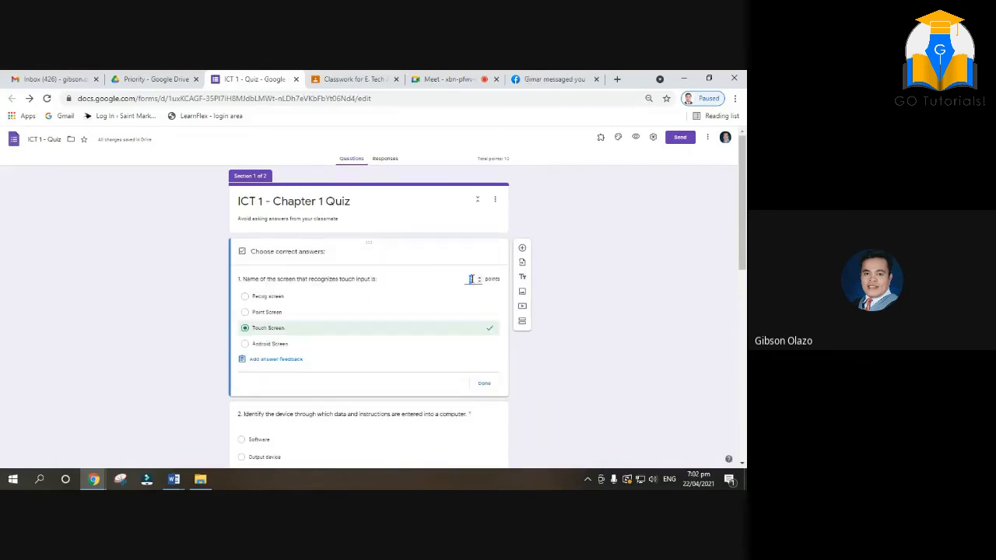
click(484, 383)
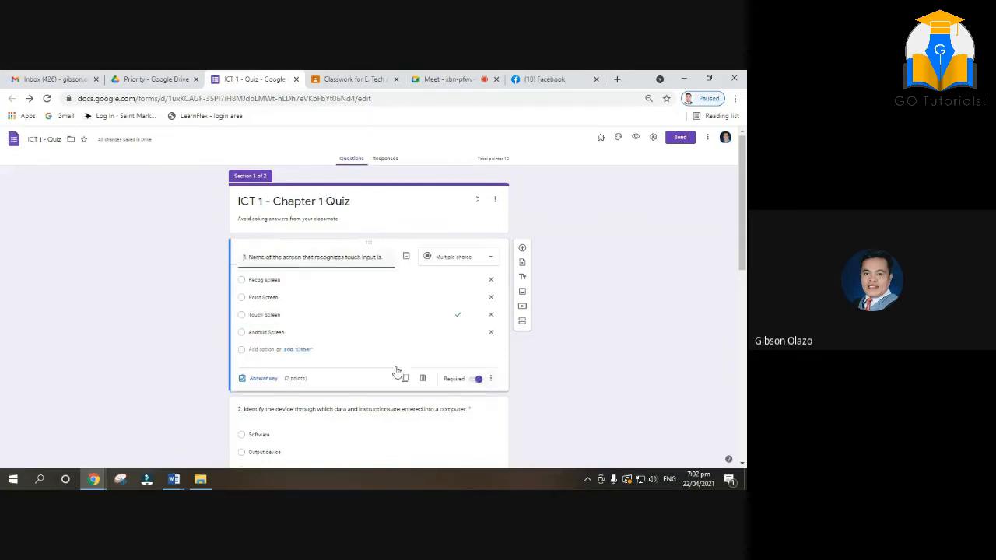
scroll(357, 314, down, 2)
click(343, 286)
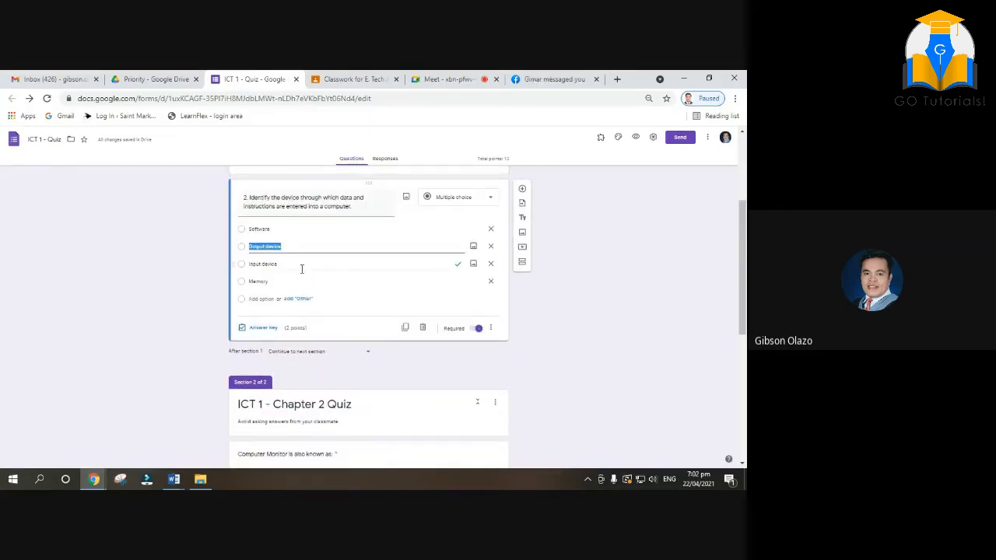
click(263, 328)
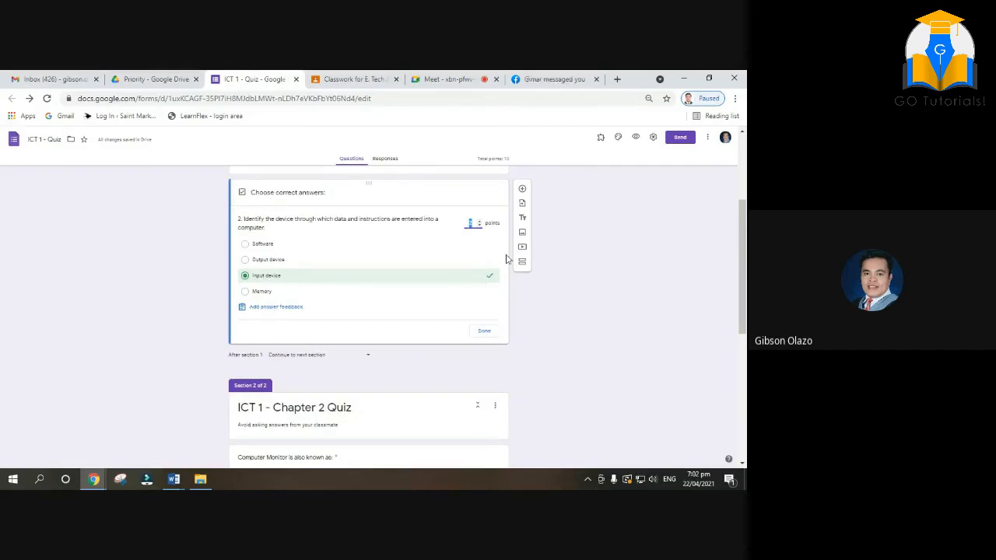
click(483, 332)
- Review the answer keys and points of the three Chapter 2 questions in section 2
scroll(360, 342, down, 5)
click(343, 244)
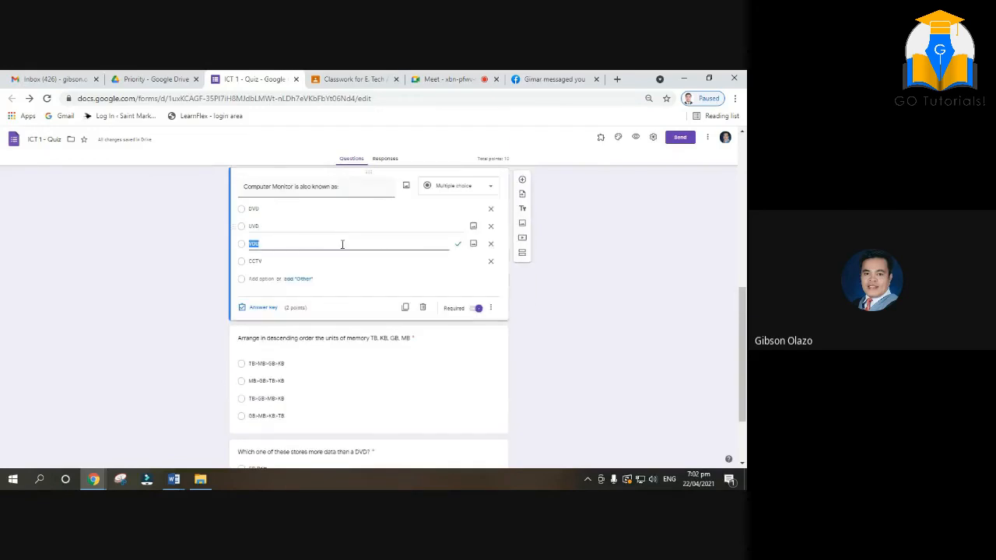
click(268, 307)
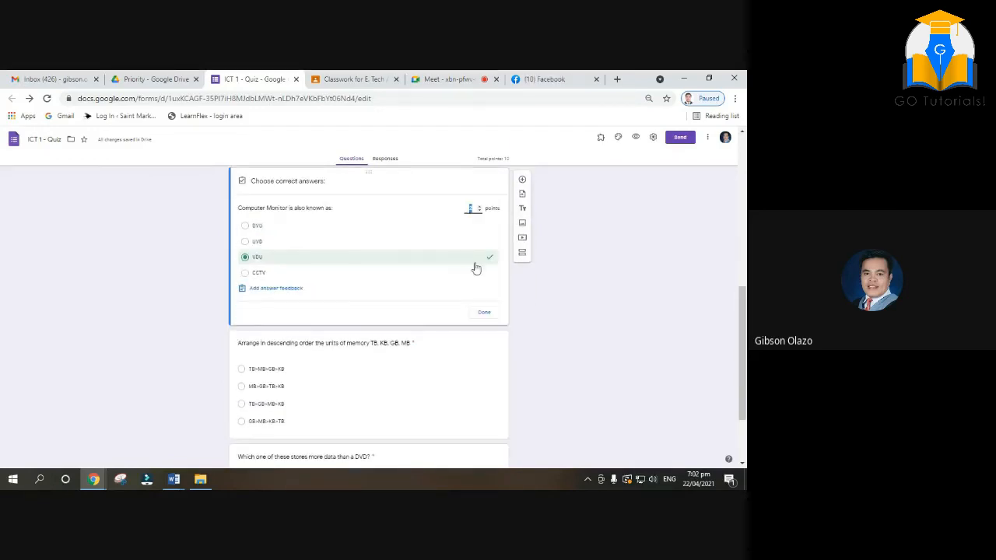
click(491, 314)
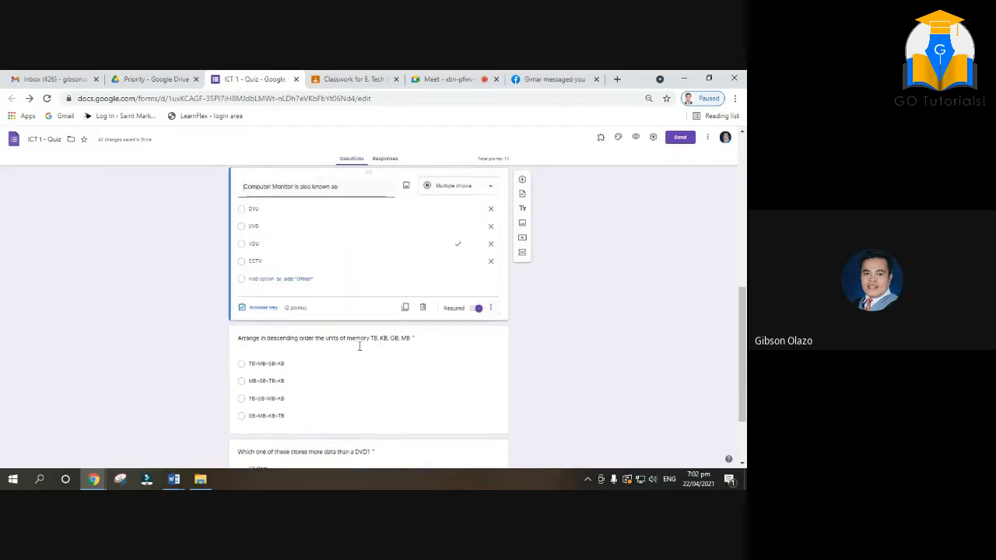
scroll(360, 343, down, 3)
click(369, 287)
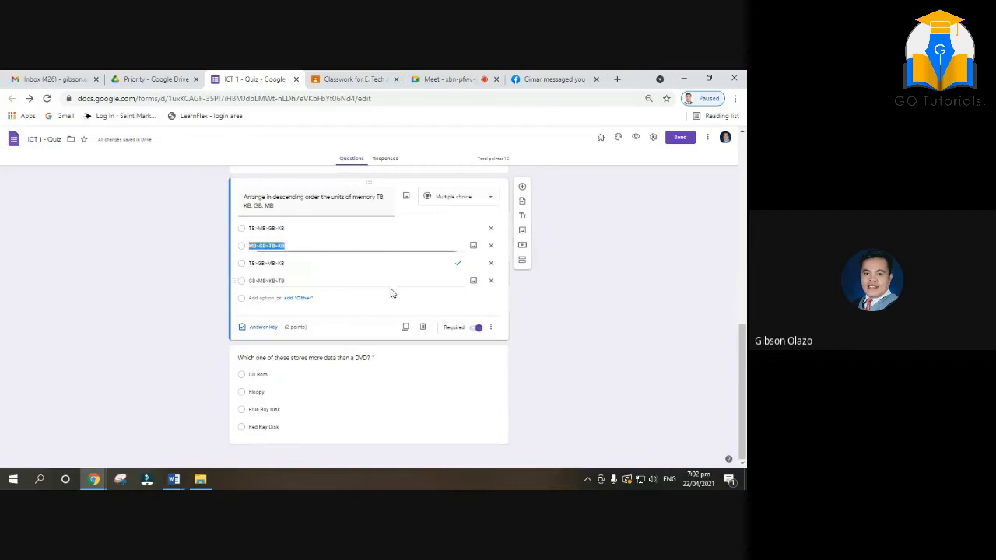
click(260, 327)
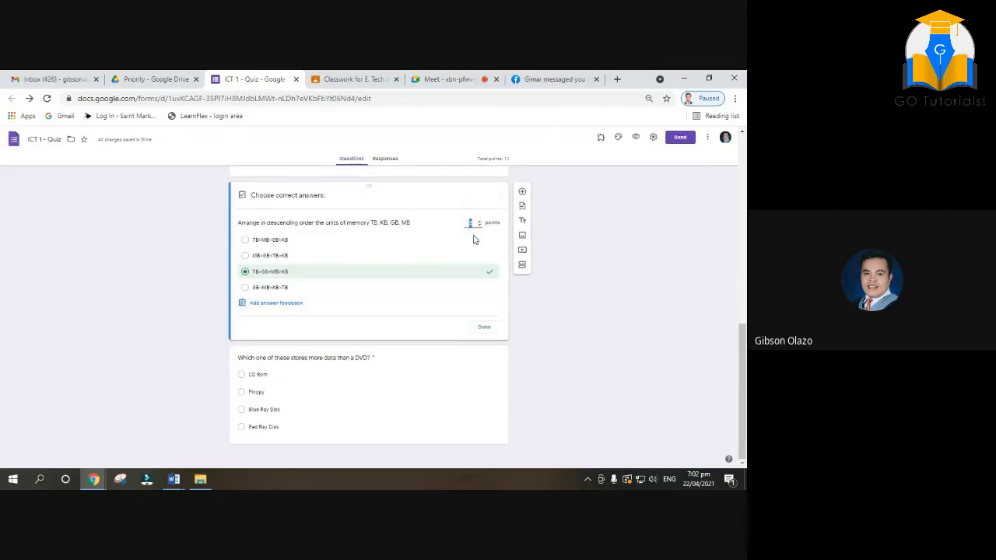
click(483, 327)
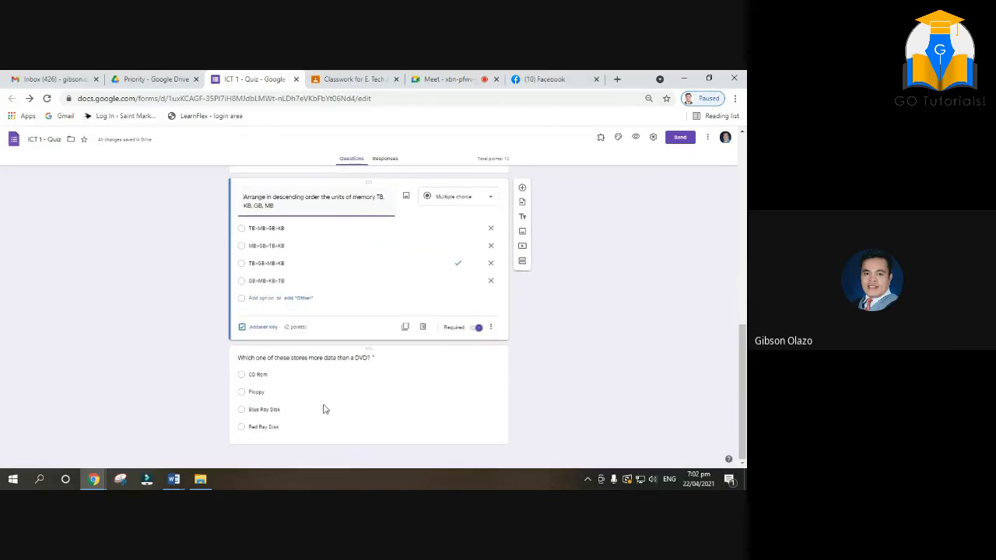
click(325, 409)
click(263, 432)
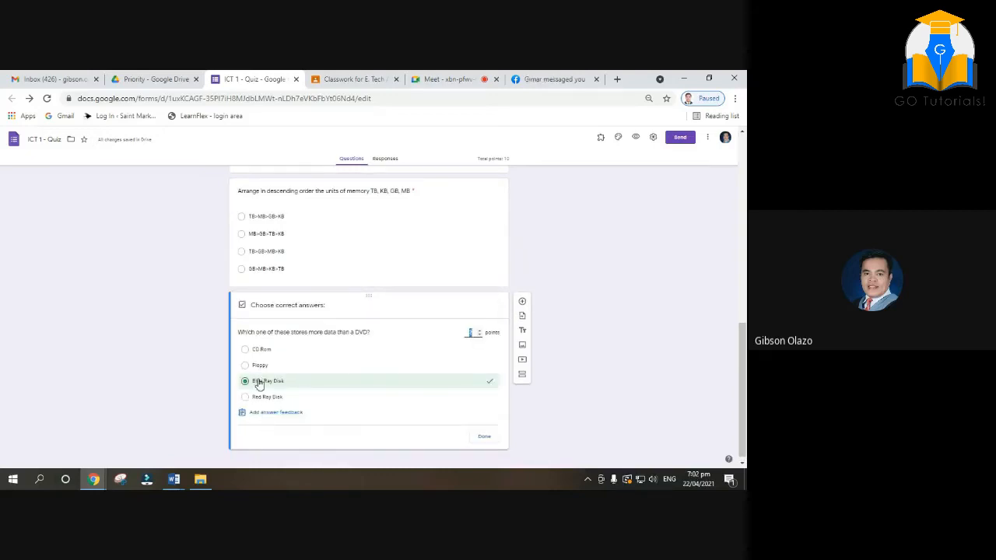
click(471, 334)
click(484, 436)
- Insert the campfire-and-marshmallows picture from the Illustrations themes as the form's header image
scroll(412, 319, up, 5)
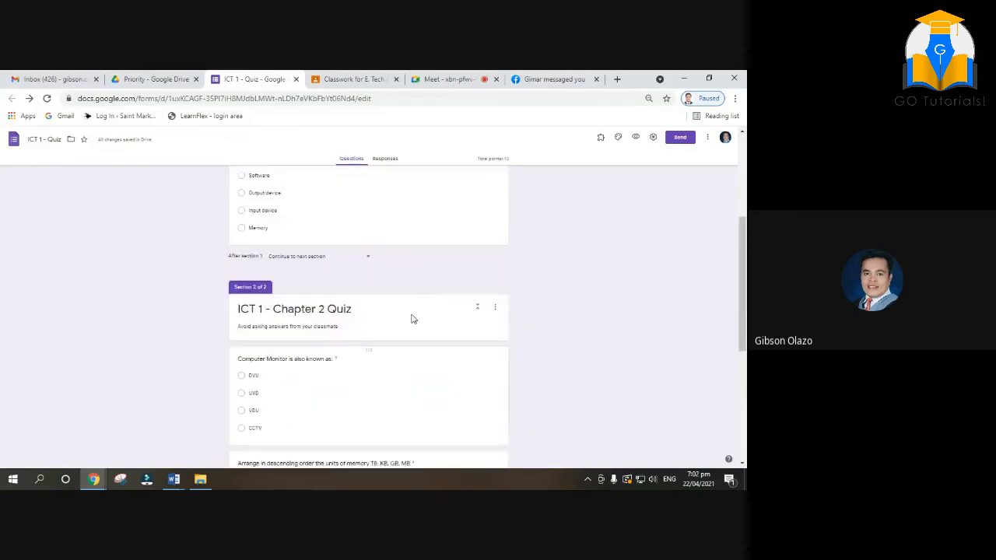
scroll(421, 307, up, 3)
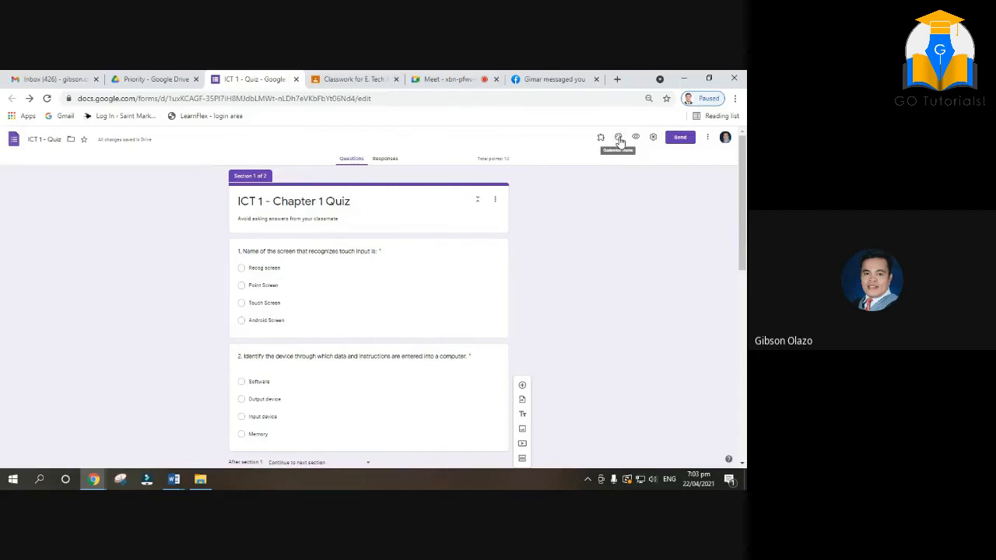
click(619, 139)
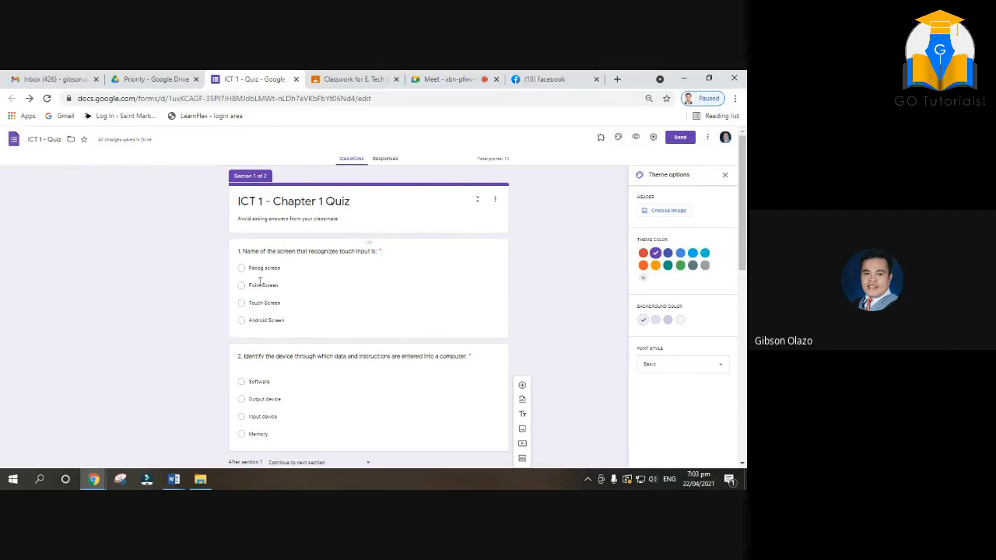
click(659, 212)
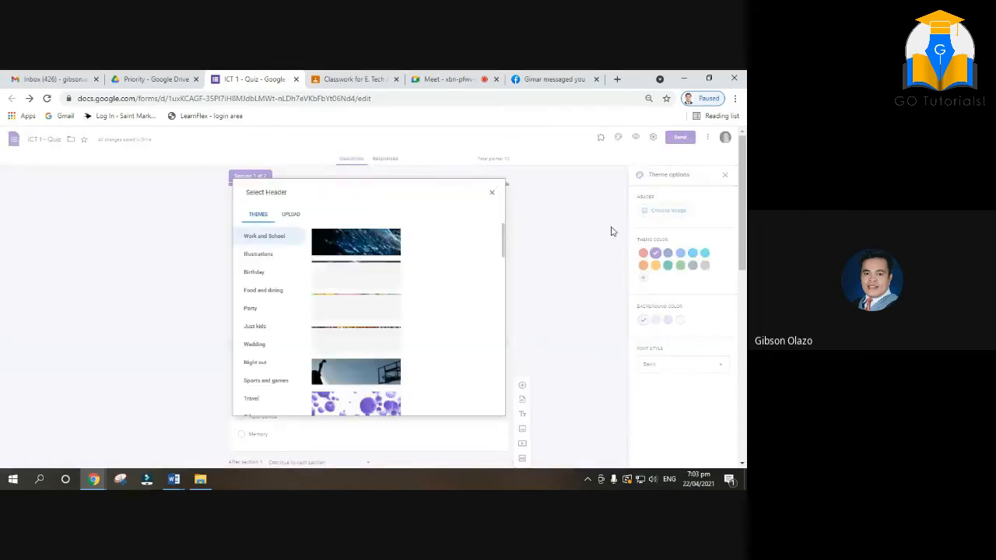
click(258, 254)
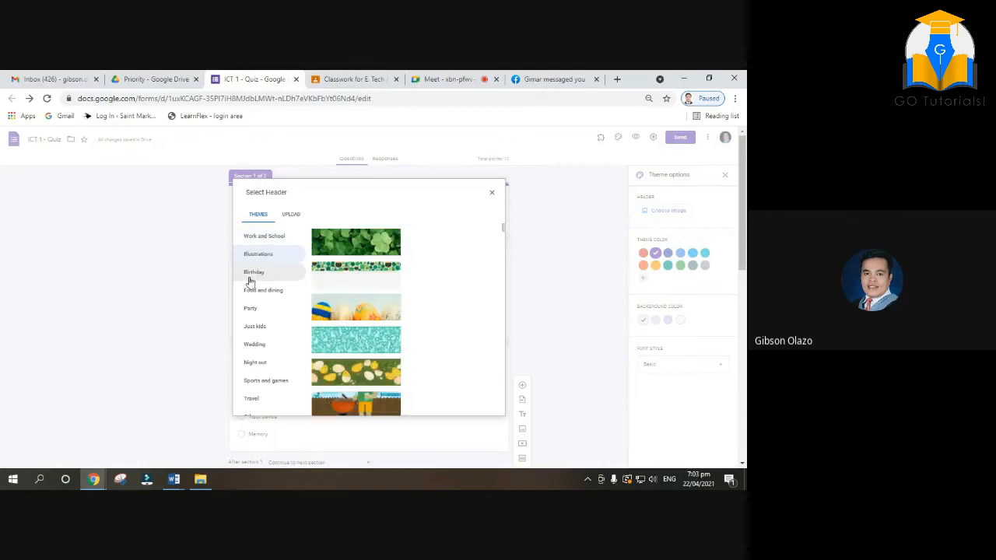
click(250, 277)
click(257, 293)
click(257, 312)
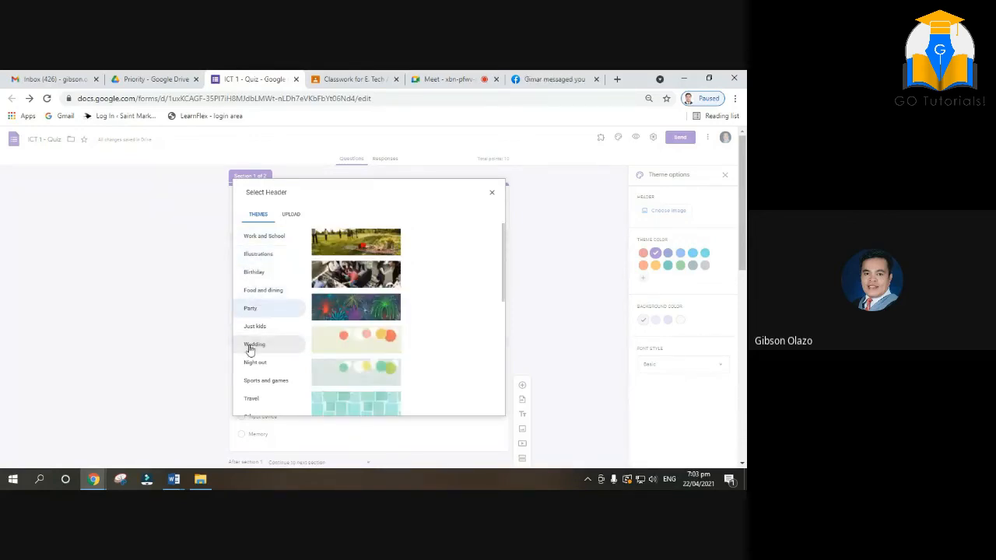
click(262, 347)
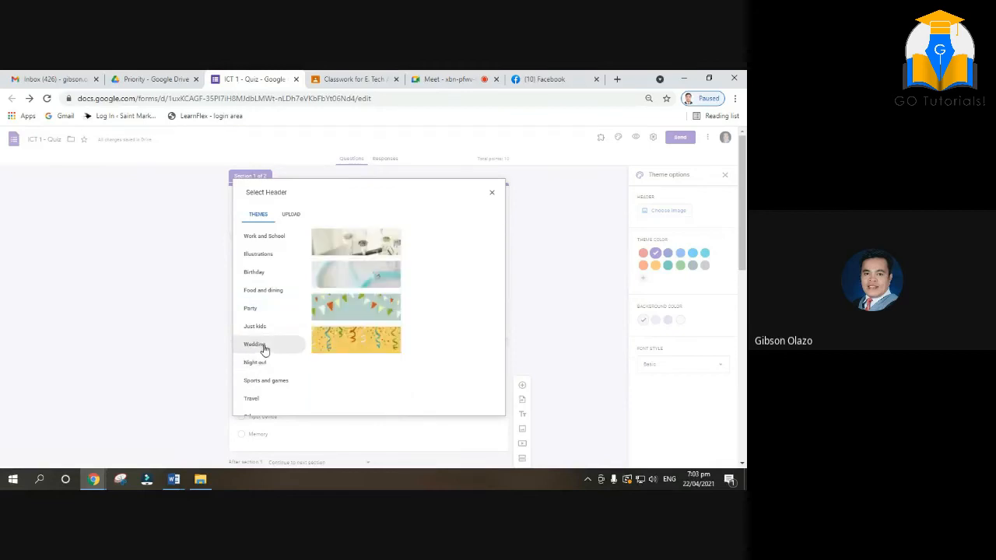
click(259, 257)
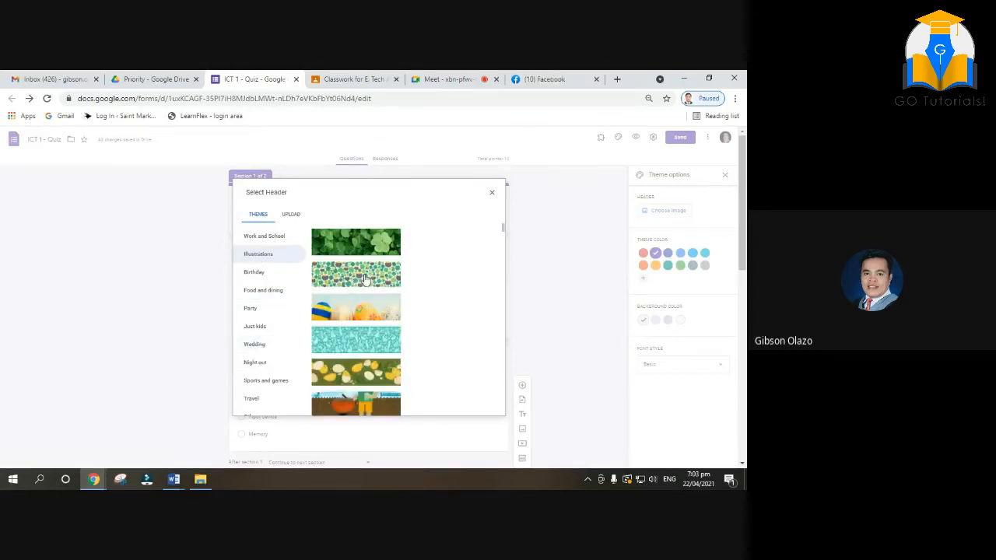
scroll(364, 279, down, 5)
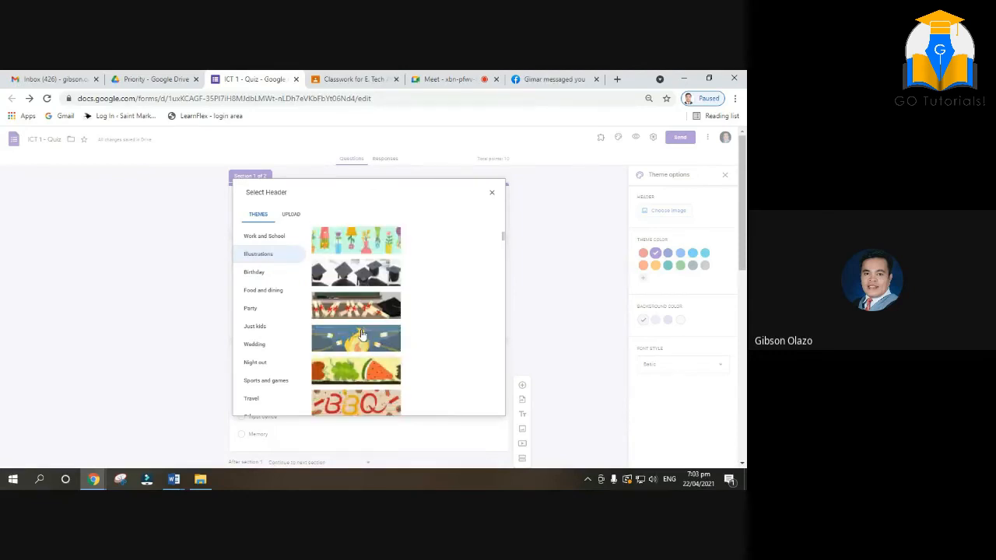
click(362, 341)
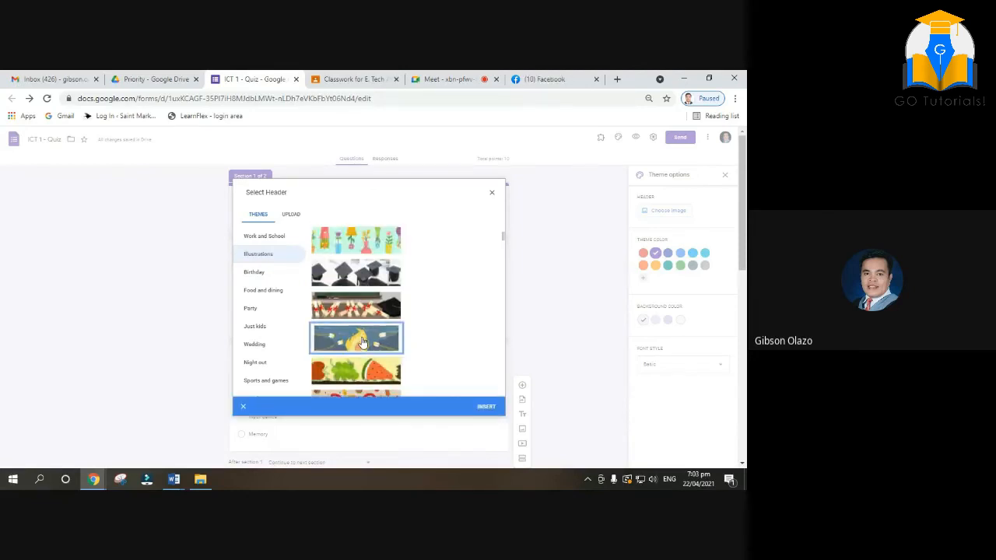
click(490, 403)
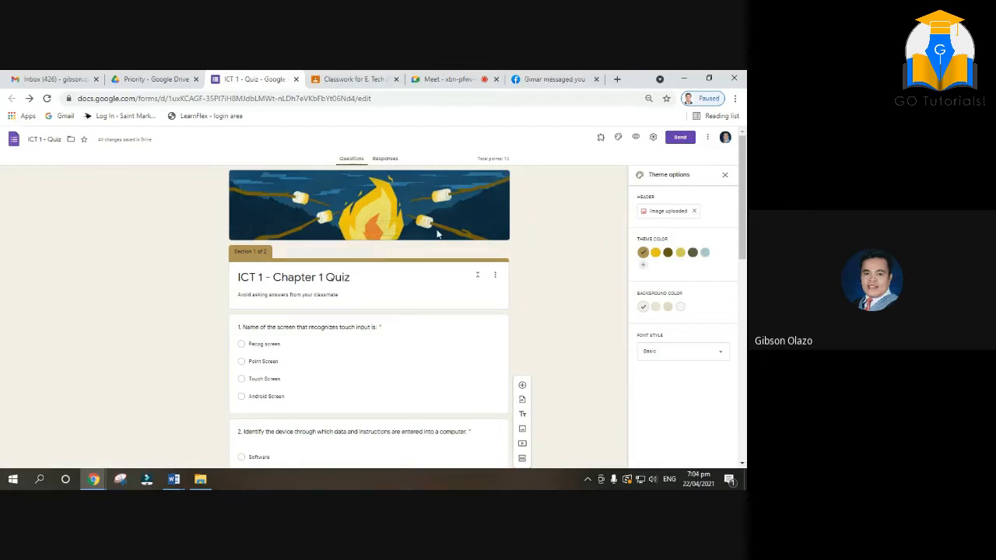
- Set the form's theme color to bright yellow and its background to the darkest yellow shade
click(656, 253)
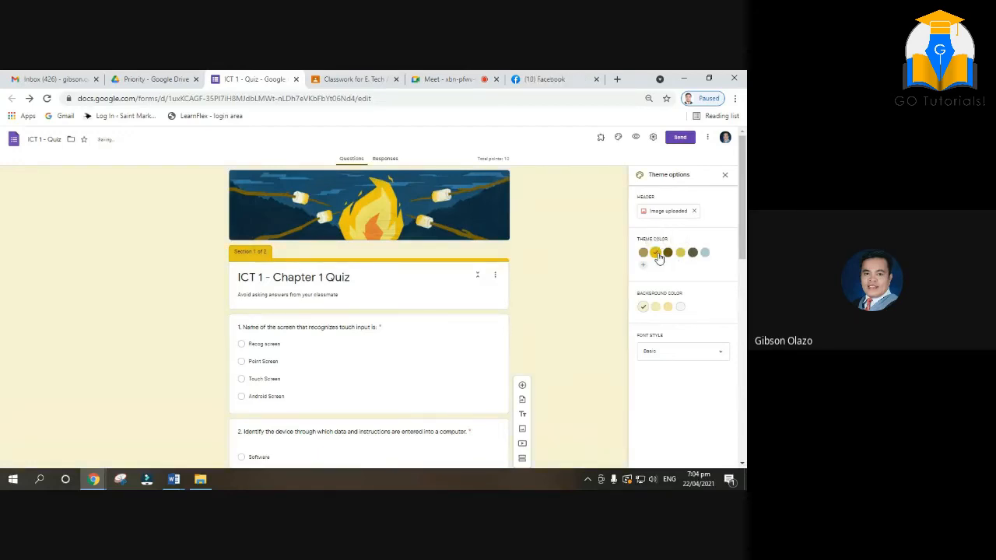
click(667, 307)
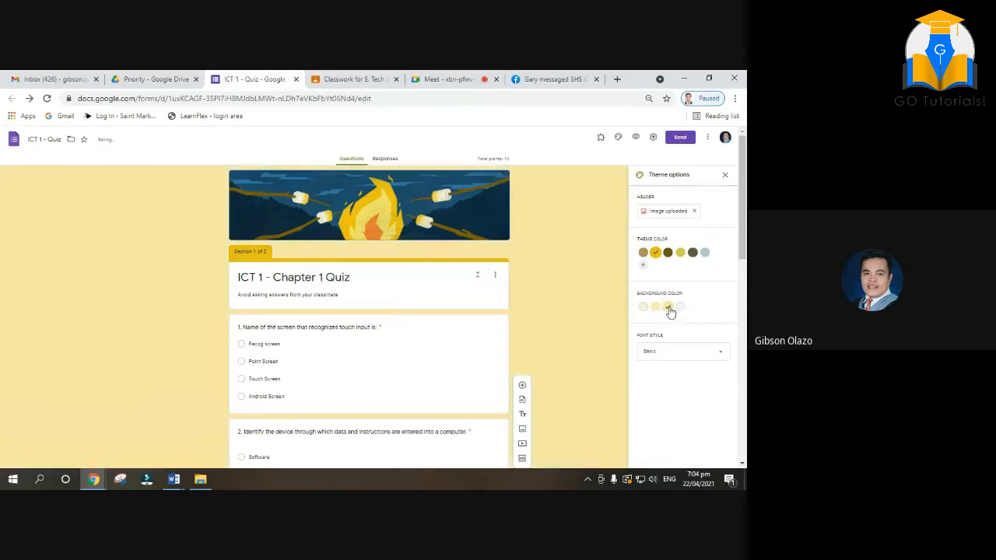
click(679, 252)
click(692, 253)
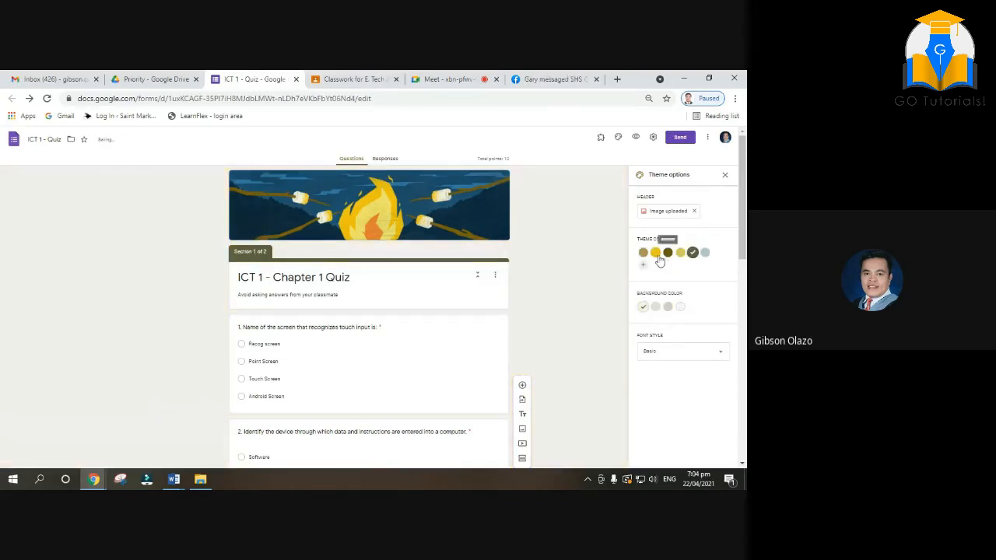
click(656, 253)
click(667, 307)
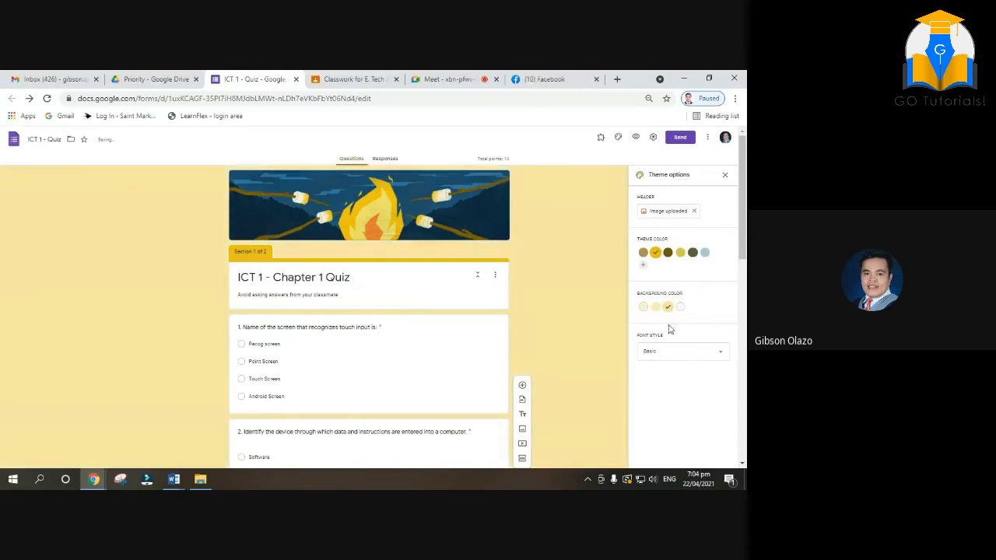
- Try the Formal font style on the form, and set the font style to Playful
scroll(669, 329, down, 1)
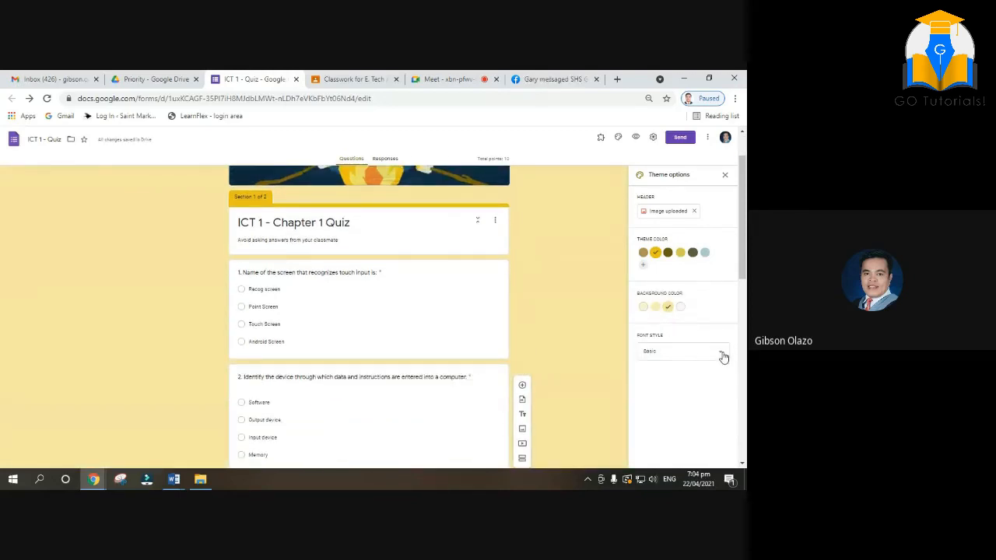
click(723, 357)
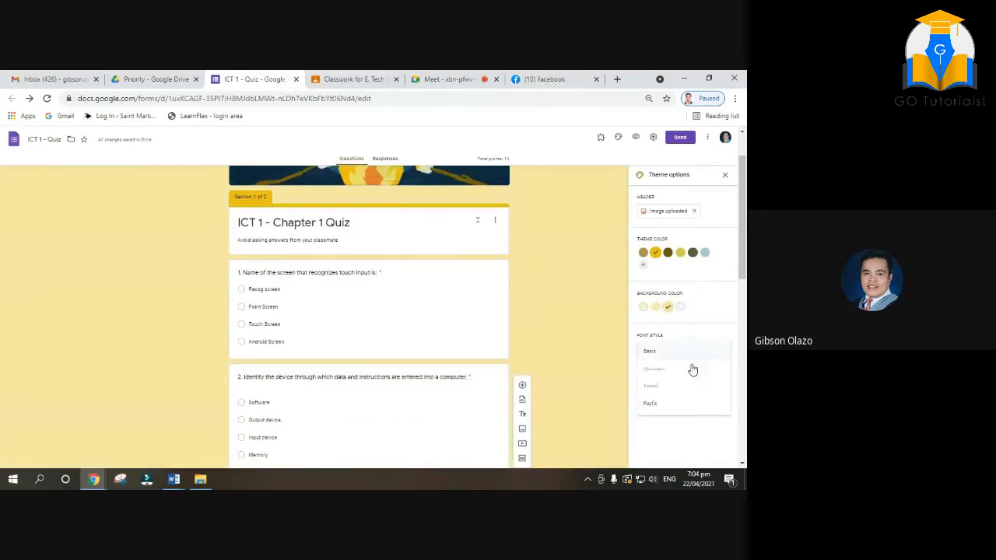
click(656, 394)
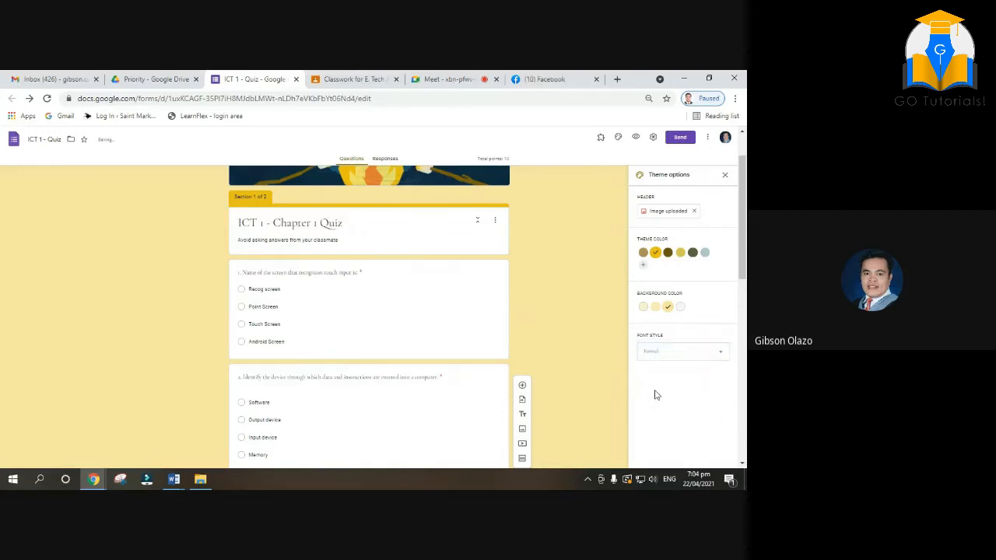
click(719, 353)
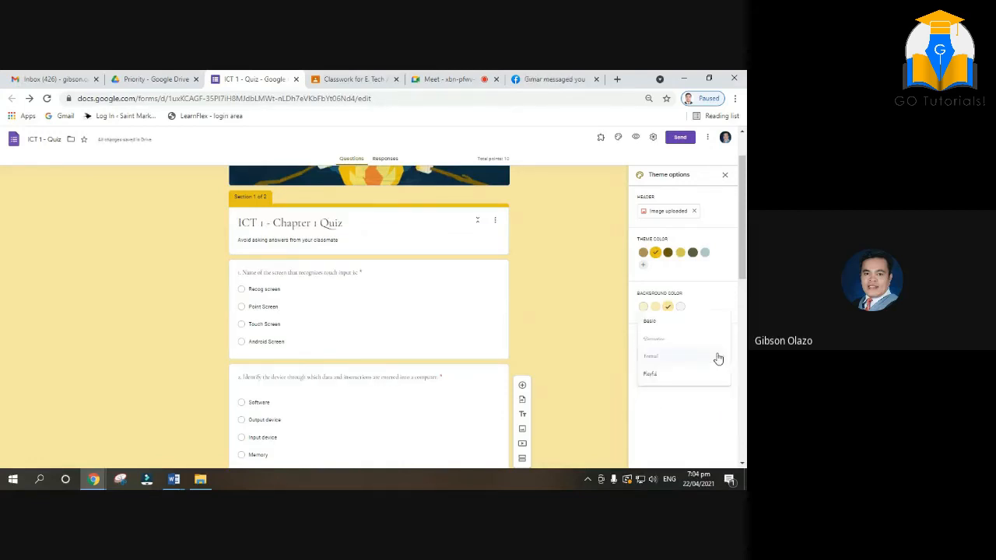
click(658, 381)
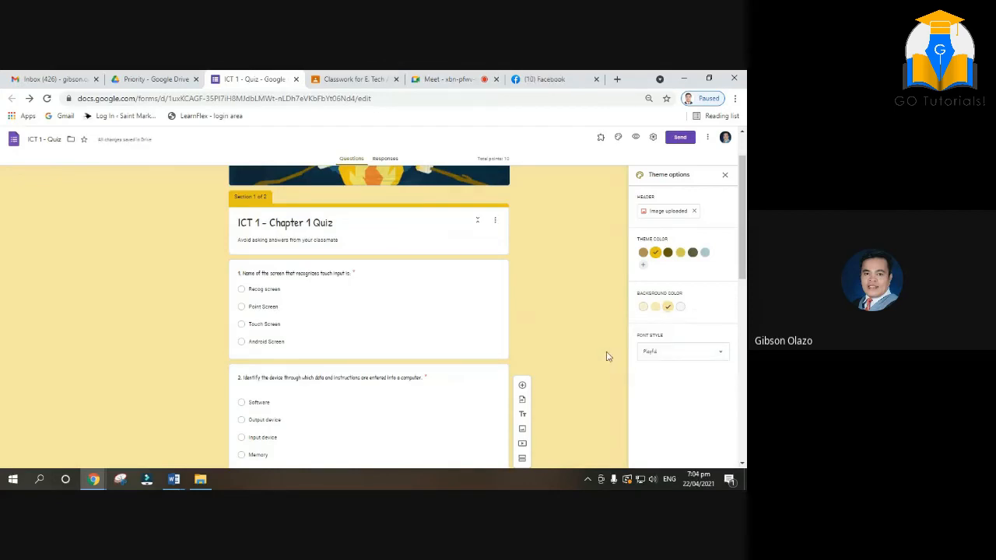
- Look over the themed form and preview its Chapter 1 Quiz section as respondents see it
scroll(587, 342, up, 2)
scroll(587, 342, down, 9)
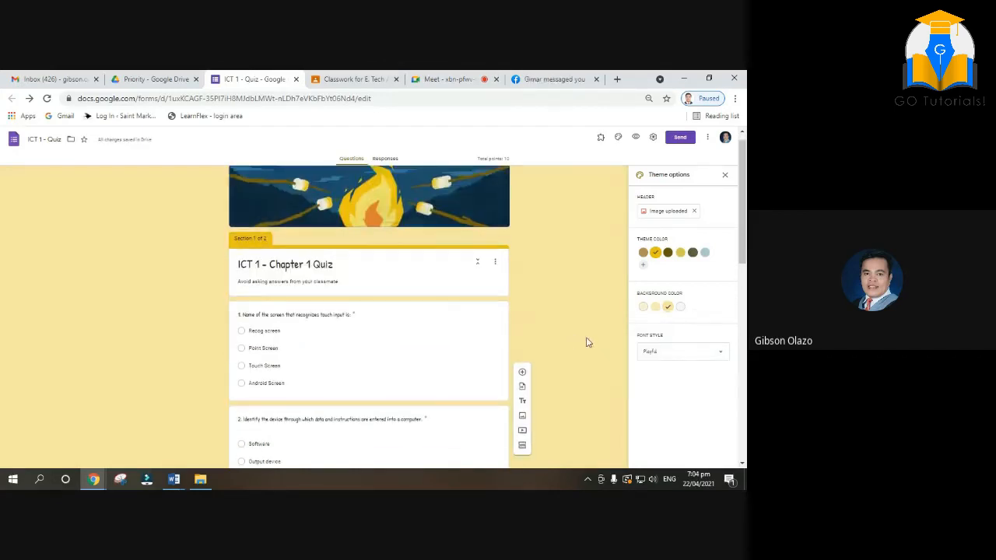
scroll(587, 342, down, 3)
scroll(588, 343, up, 12)
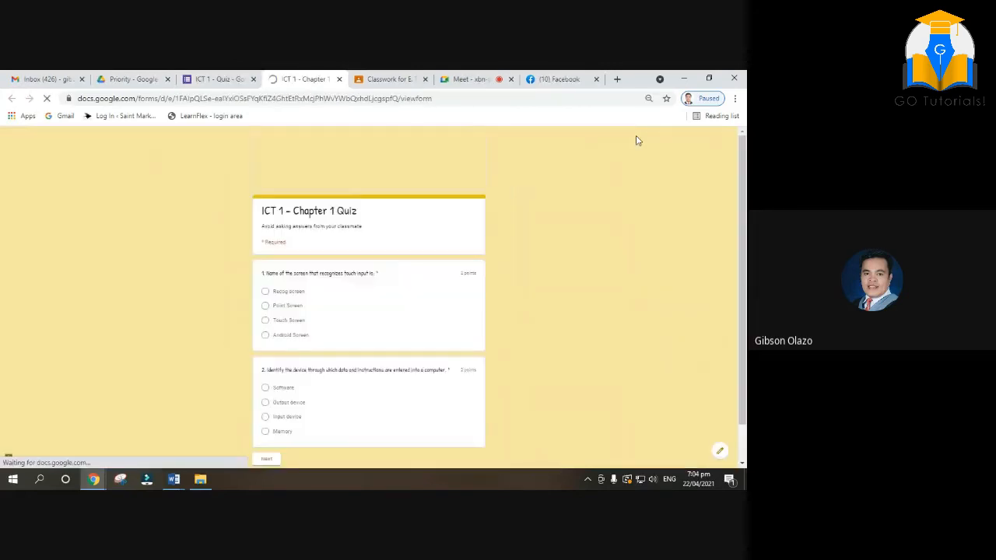
scroll(547, 296, down, 2)
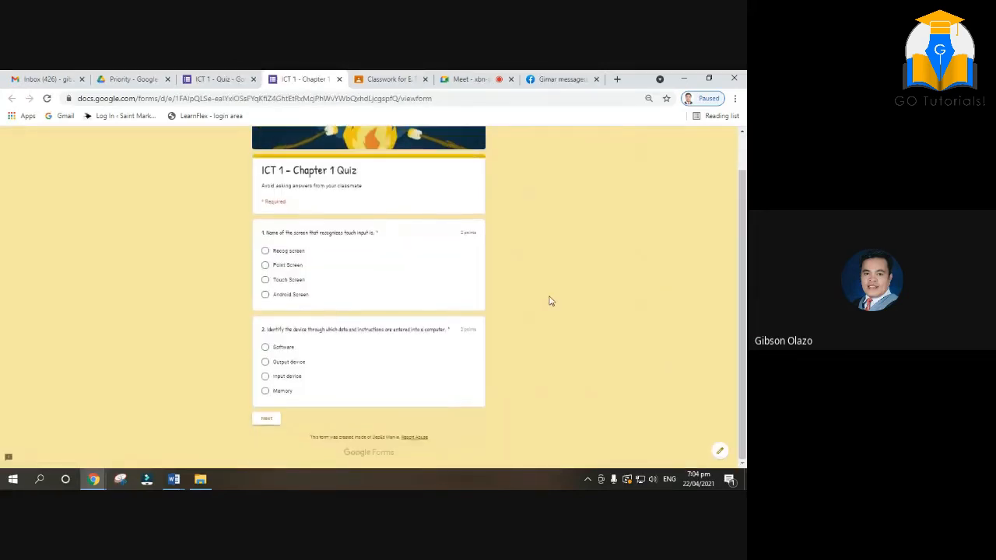
scroll(549, 301, up, 1)
scroll(550, 301, down, 1)
scroll(411, 334, up, 1)
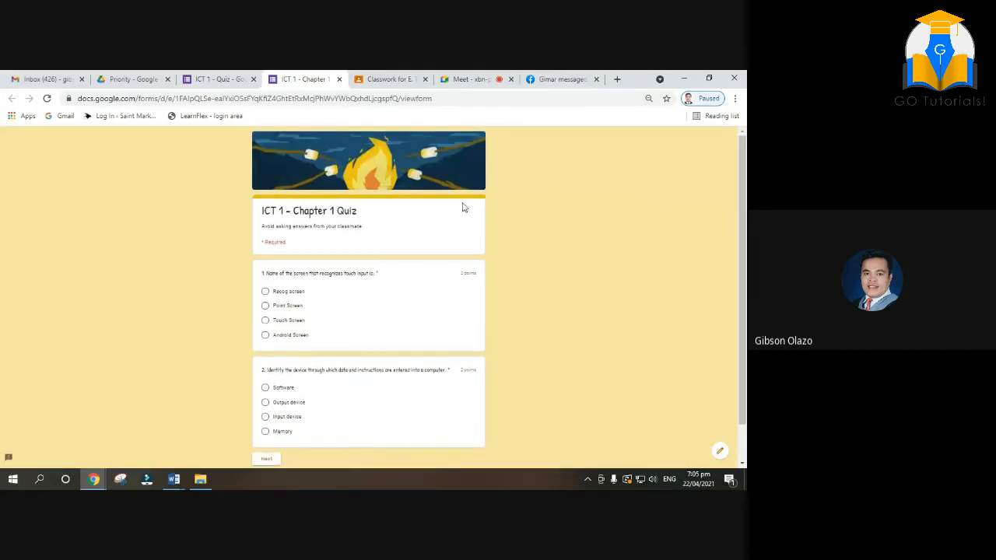
click(339, 78)
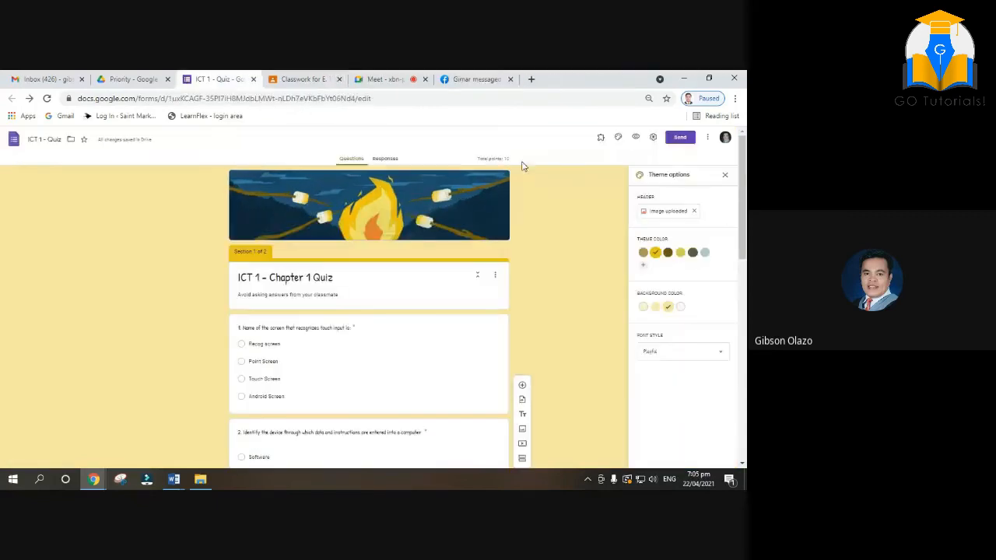
- Configure the general settings to collect email addresses, always send response receipts, limit to 1 response, and allow users outside DepEd Manila
click(653, 138)
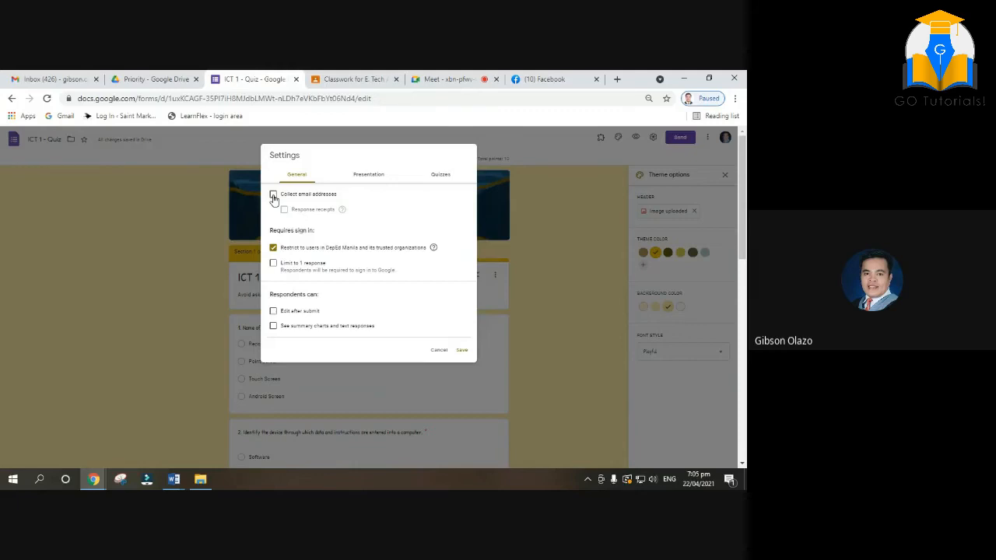
click(273, 196)
click(273, 265)
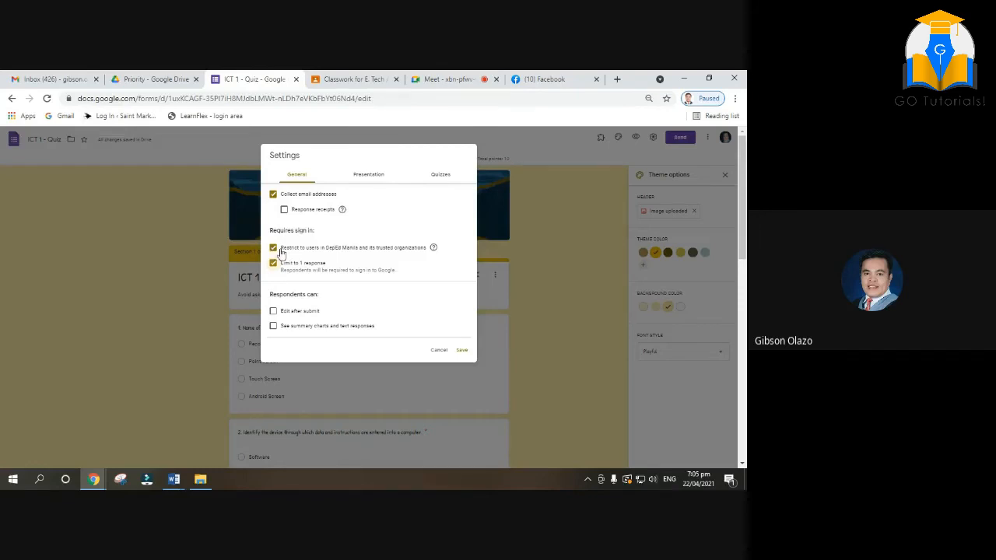
click(273, 248)
click(285, 211)
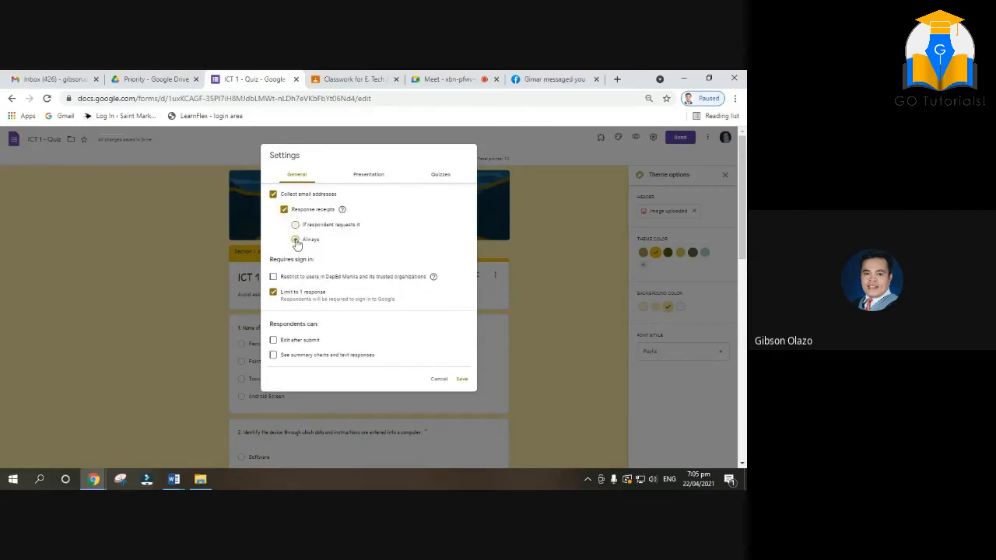
click(296, 241)
- Try sending receipts only if the respondent requests it, and try the Edit after submit and summary charts options
click(295, 224)
click(274, 343)
click(274, 343)
click(275, 361)
click(273, 342)
click(273, 343)
click(284, 209)
click(284, 209)
- Check the presentation settings, and hide missed questions, correct answers and point values from quiz respondents
click(369, 176)
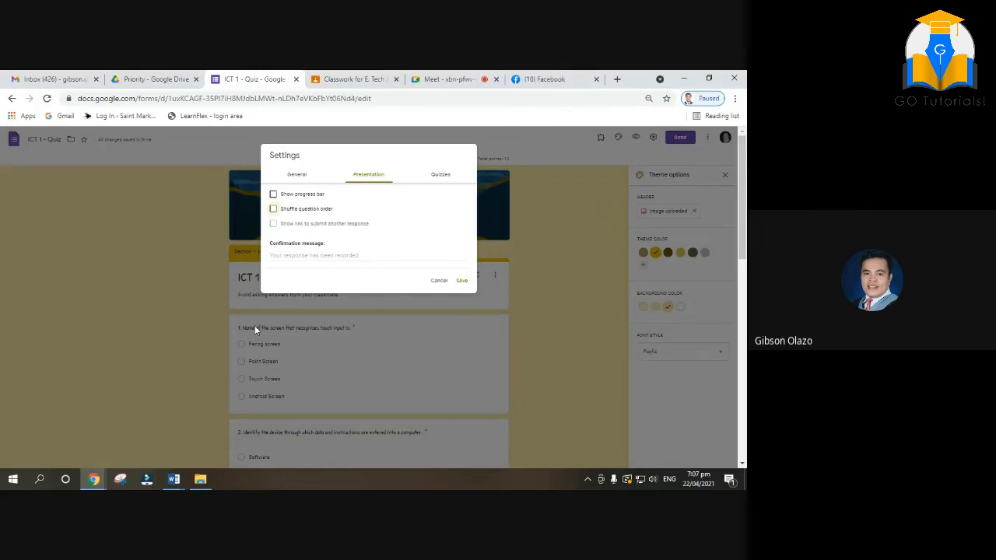
click(440, 176)
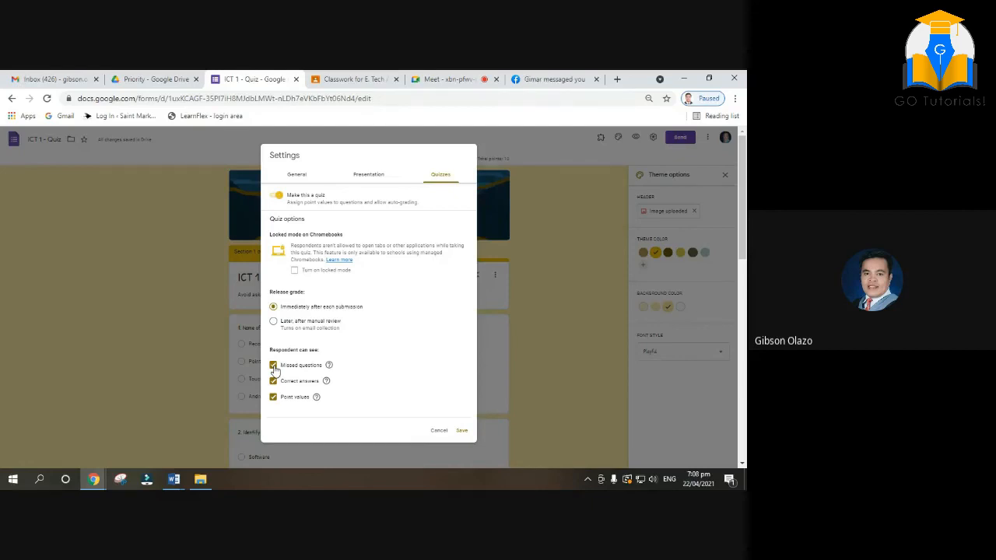
click(274, 365)
click(273, 381)
click(273, 398)
- Recheck the general, presentation and quiz settings, save them, and look over the form
click(304, 177)
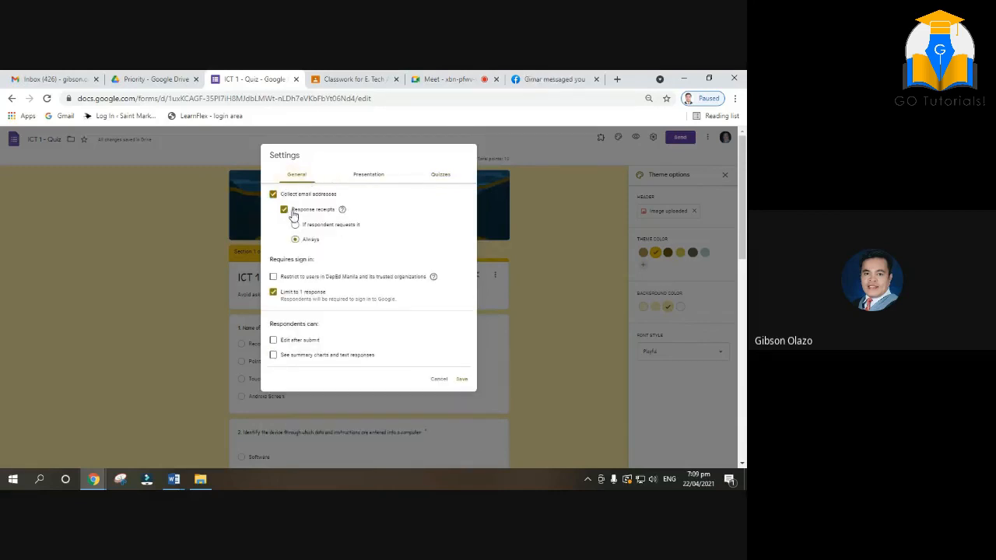
click(364, 177)
click(442, 175)
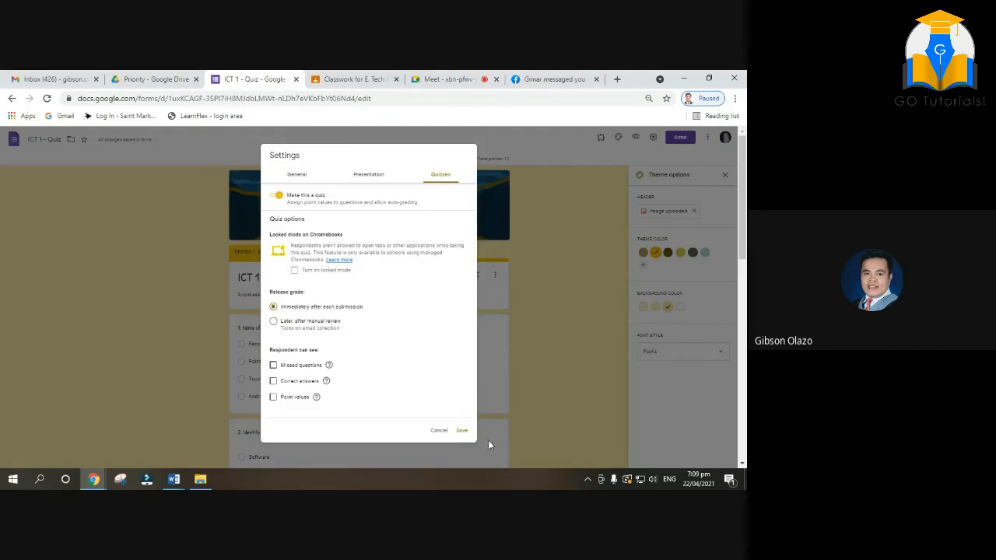
click(467, 433)
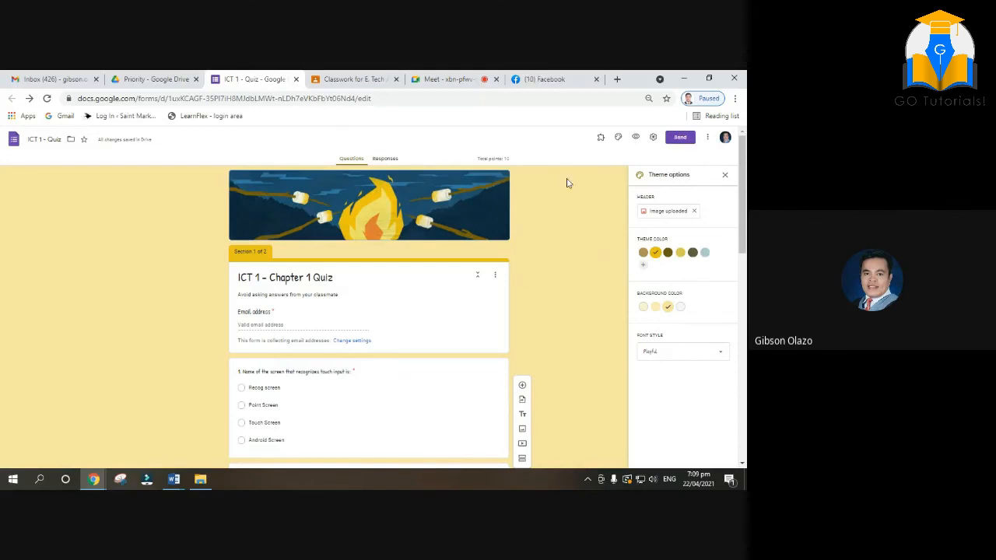
scroll(432, 289, down, 10)
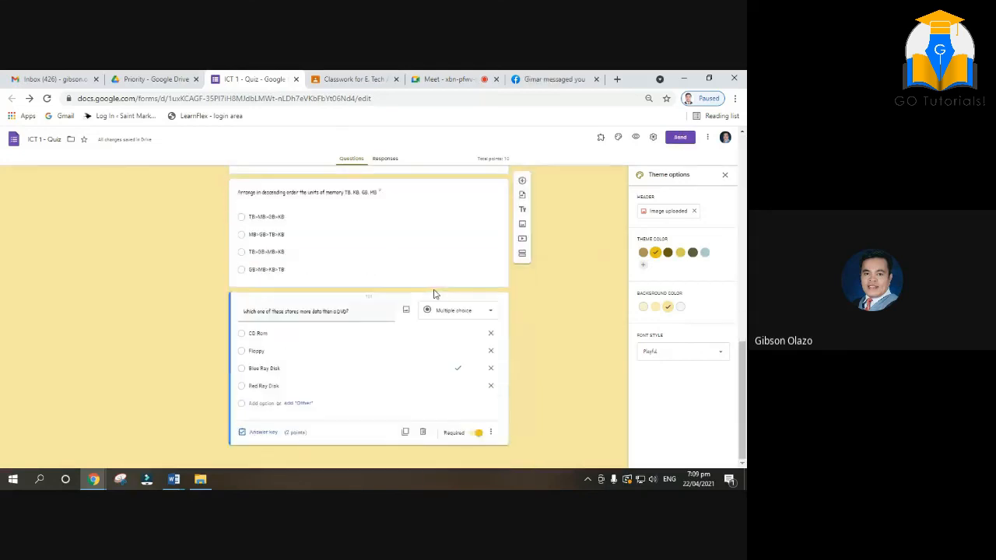
scroll(434, 292, up, 10)
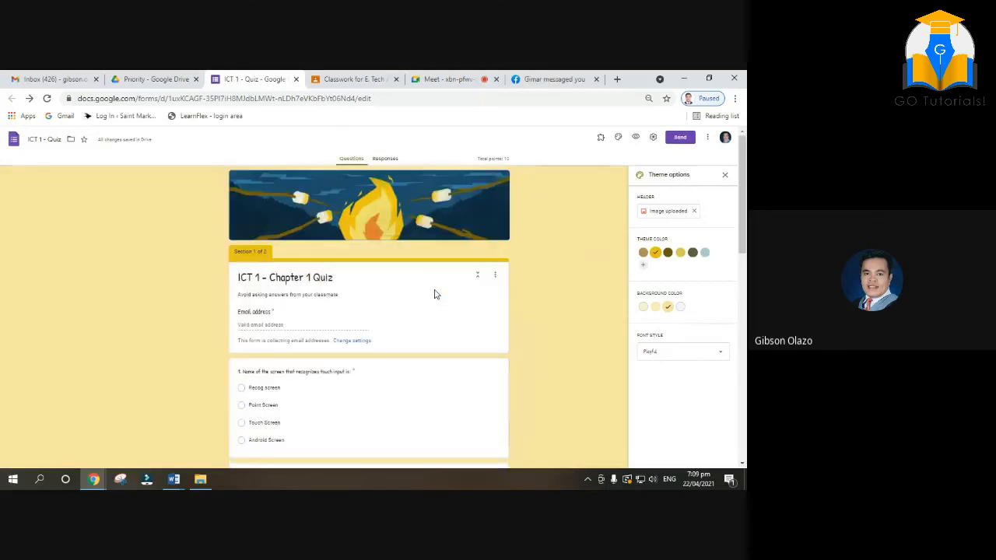
- Generate a shortened URL for sending the quiz form and copy the link
click(680, 140)
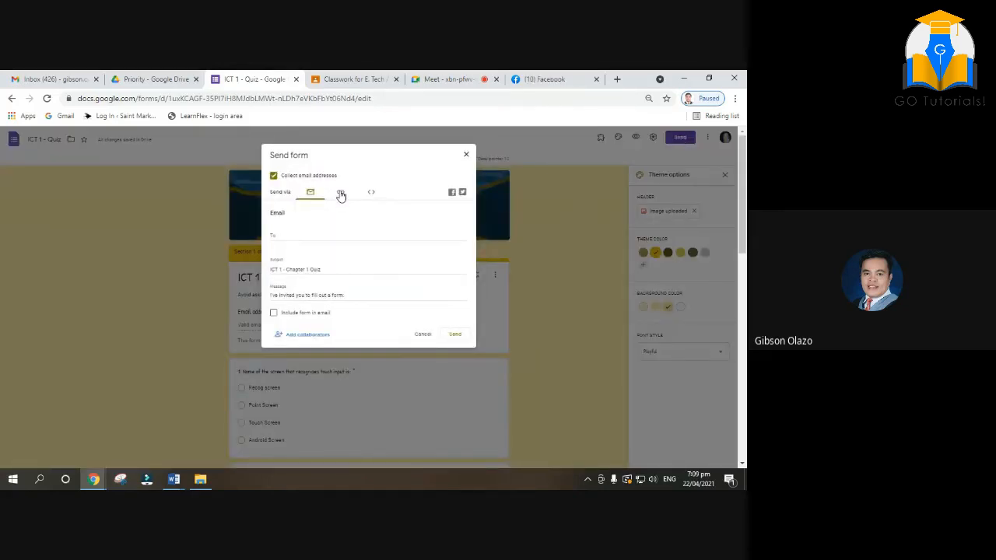
click(341, 197)
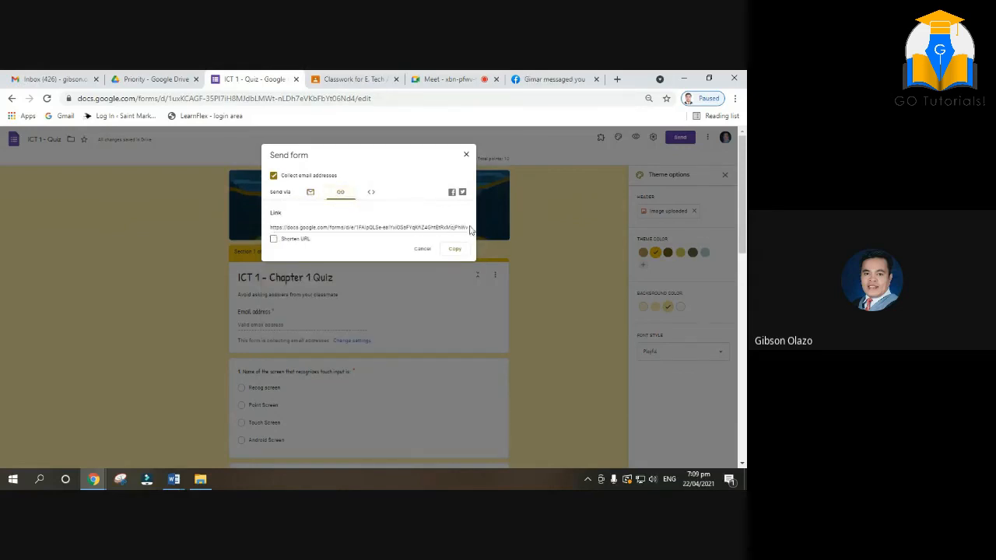
click(273, 240)
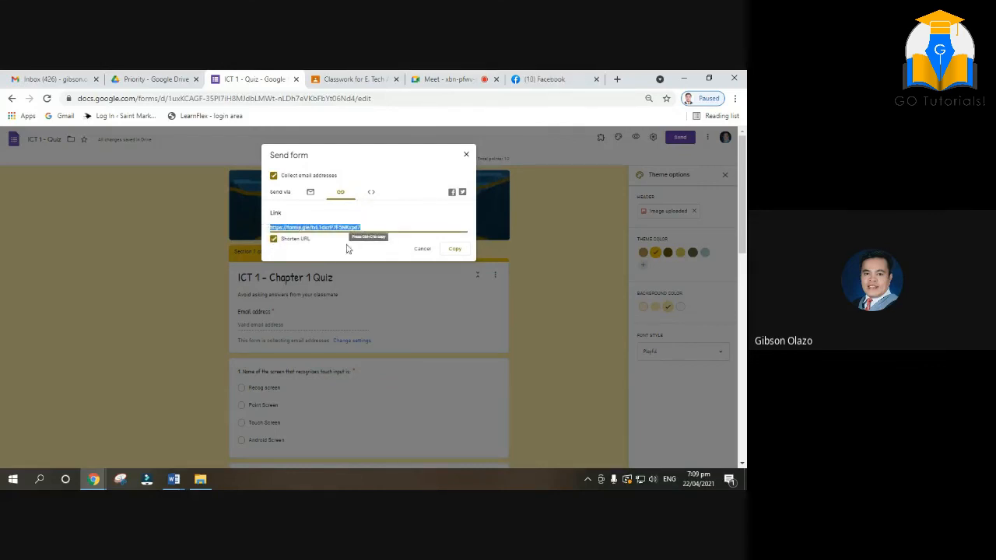
click(273, 239)
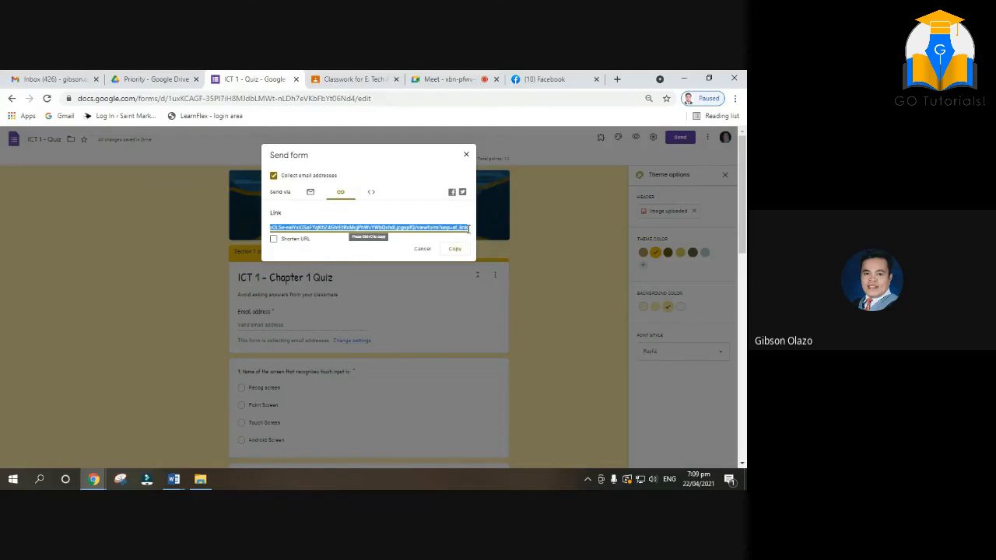
click(274, 241)
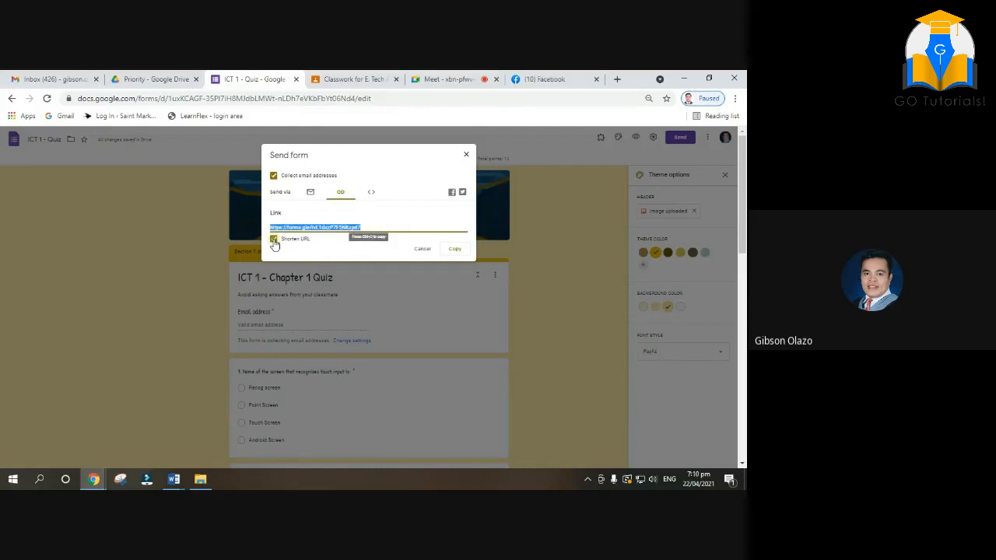
click(456, 250)
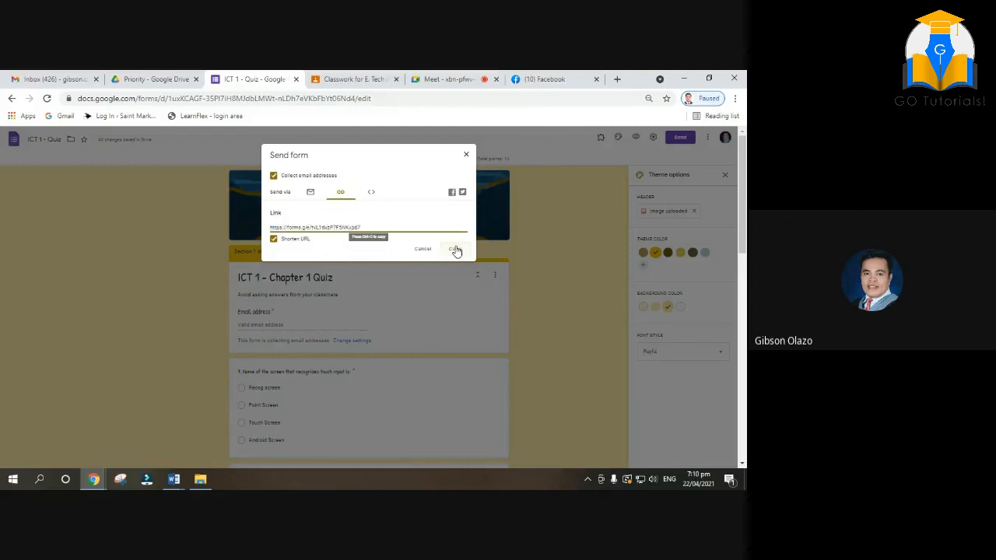
- Switch to Facebook, open the ICT MTJ2-A2 class group chat, and send the shortened quiz link there
click(559, 81)
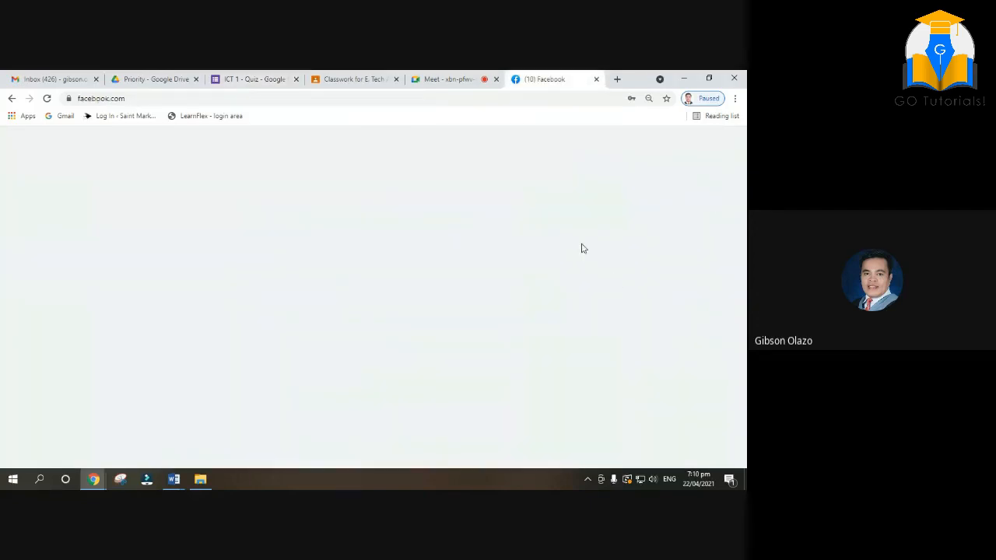
scroll(631, 265, down, 3)
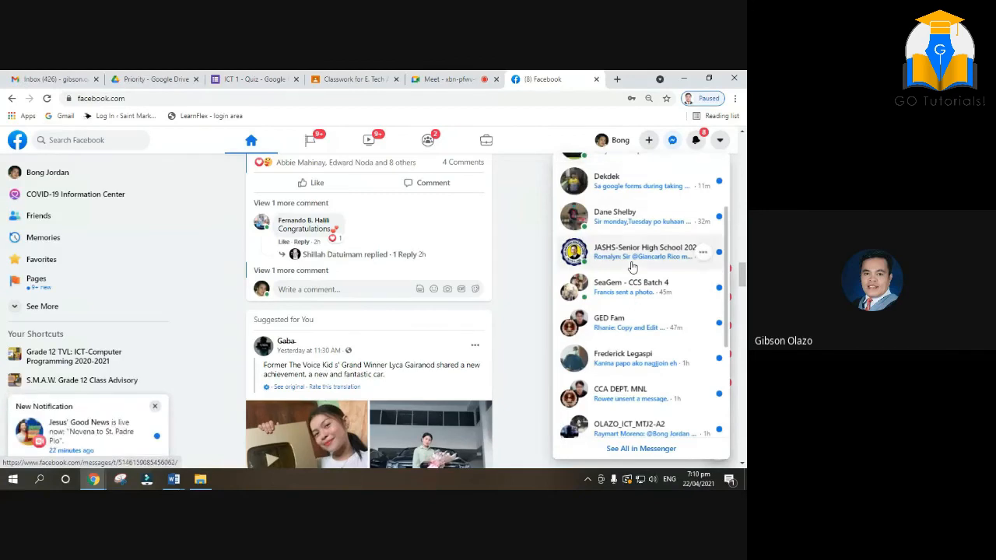
scroll(631, 267, down, 3)
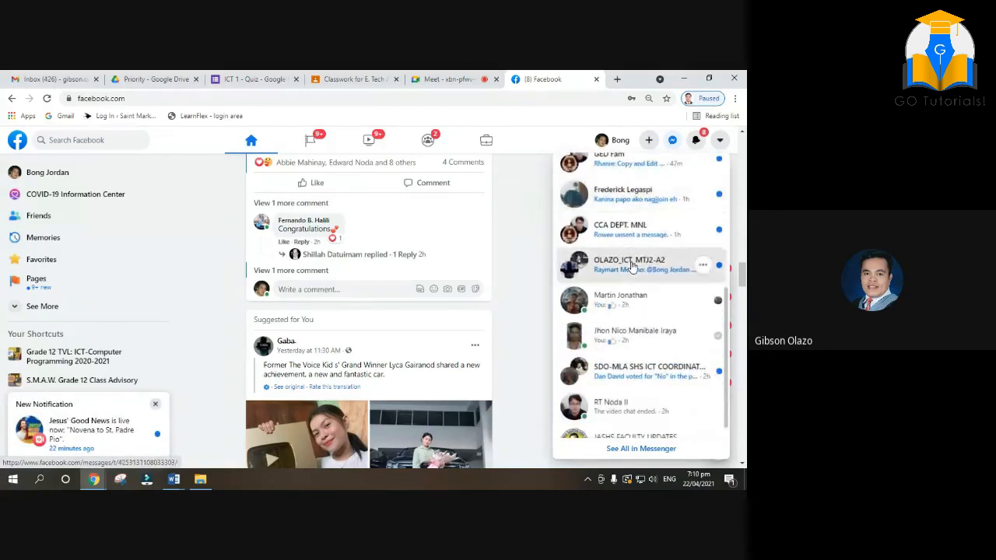
click(631, 267)
right_click(615, 452)
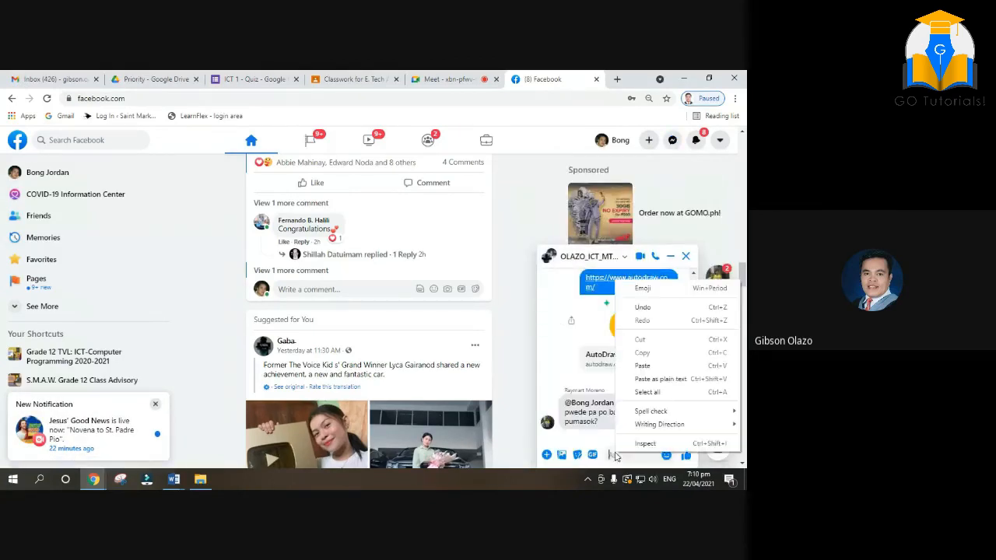
click(645, 377)
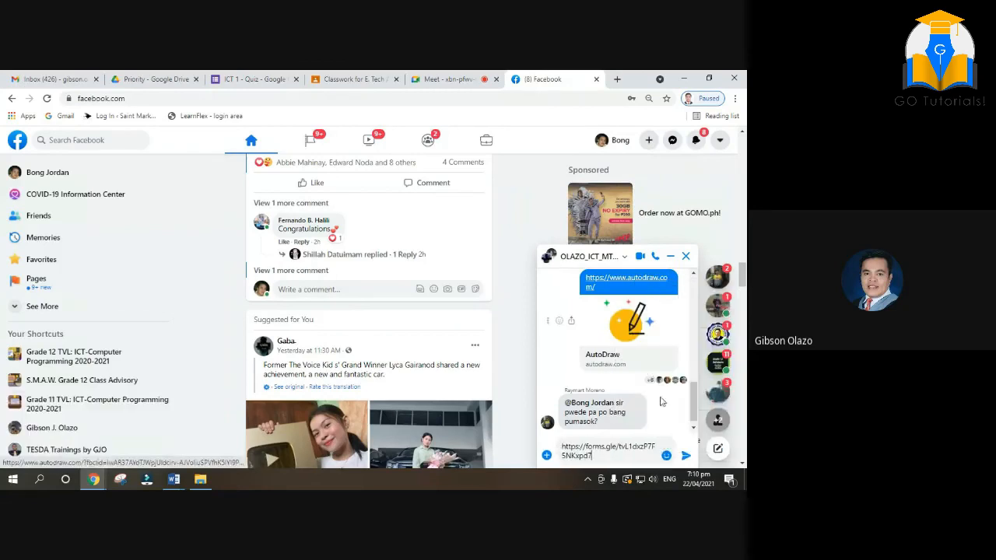
click(685, 455)
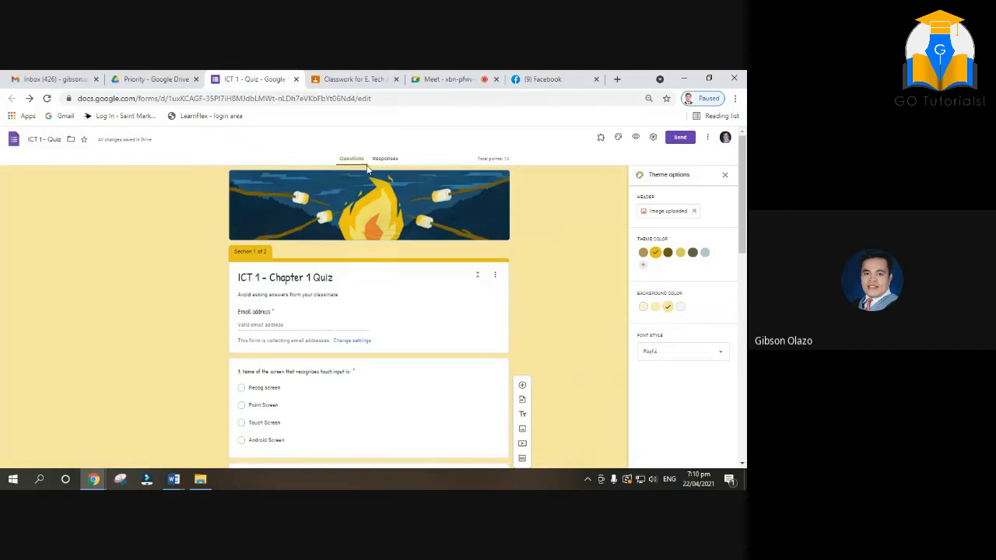
- Return to the quiz form, close its theme options, and switch to the Google Meet call to check on participants
click(253, 79)
click(724, 175)
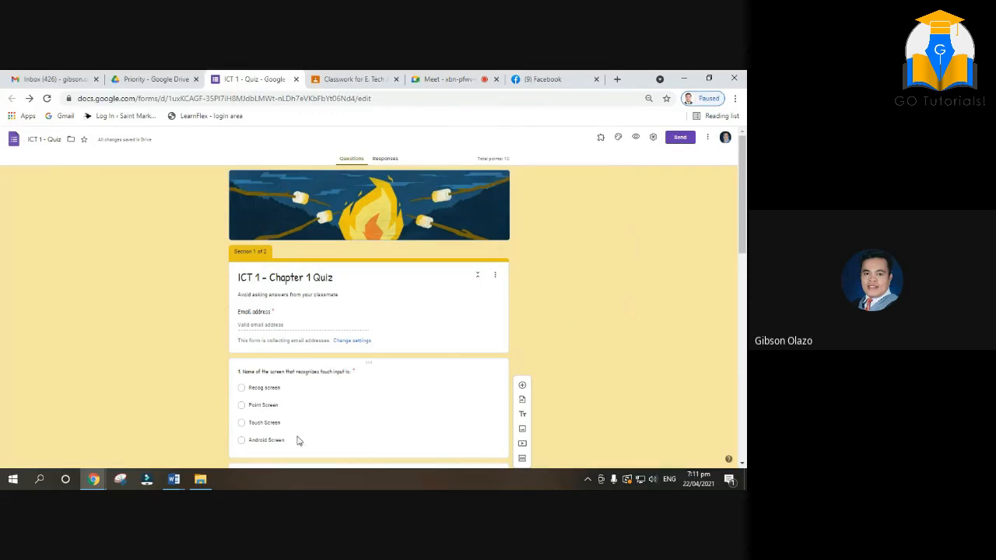
click(459, 79)
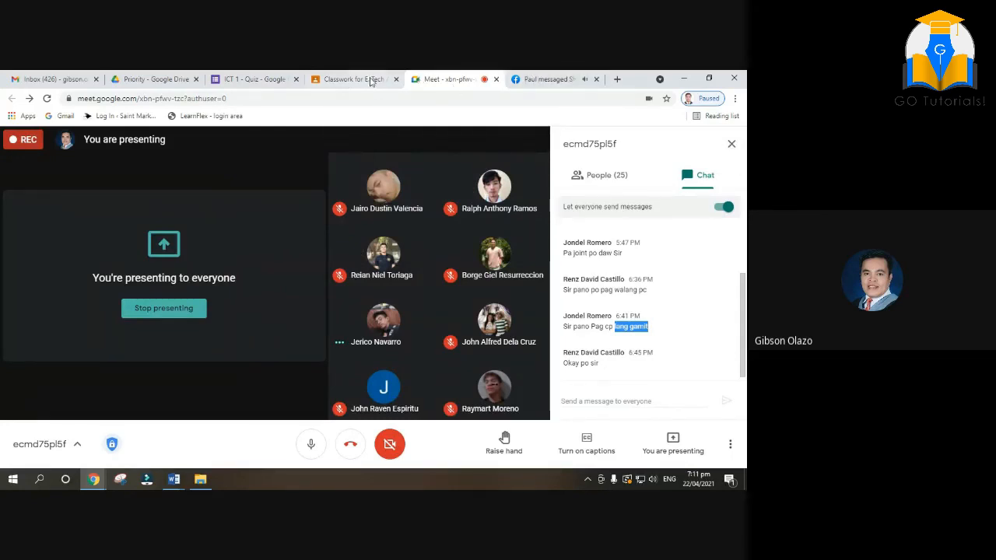
- Return to the quiz form and examine the responses summary, including the insights, points distribution and respondents' scores
click(248, 80)
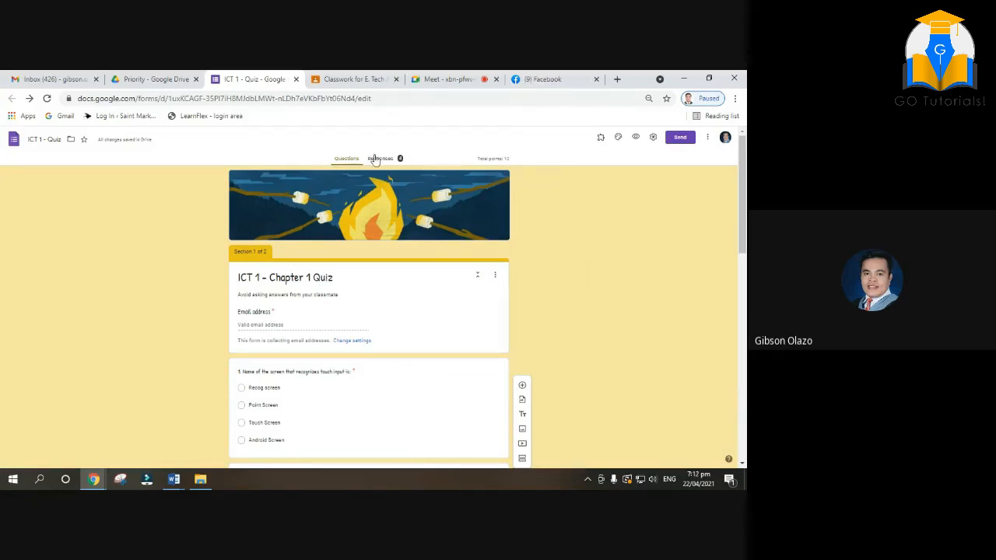
click(399, 159)
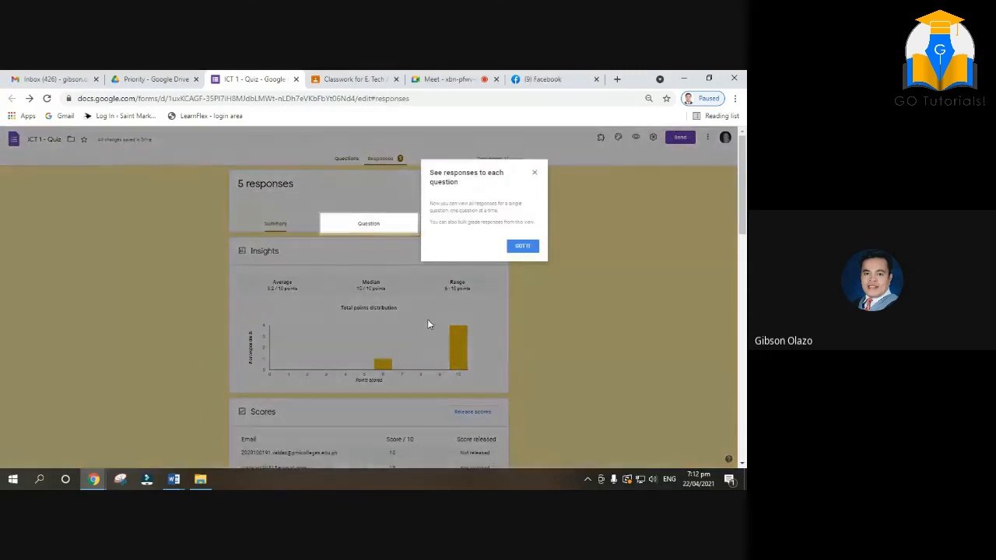
click(524, 246)
scroll(478, 264, down, 2)
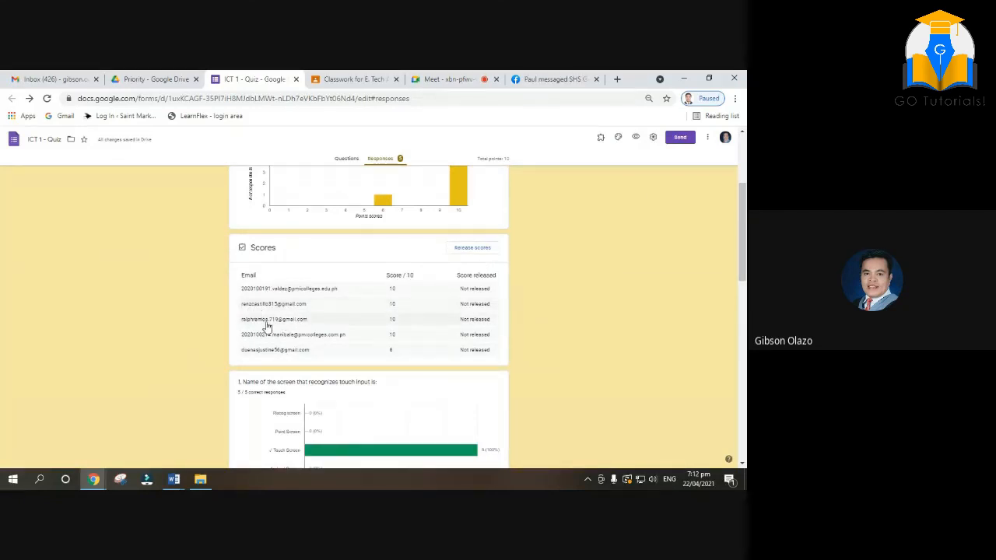
scroll(266, 336, down, 1)
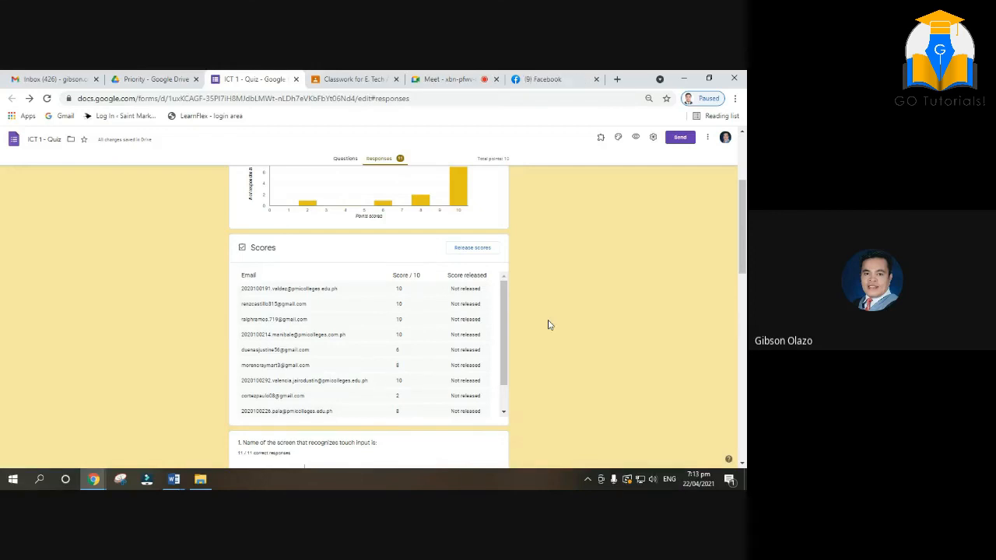
scroll(479, 196, up, 3)
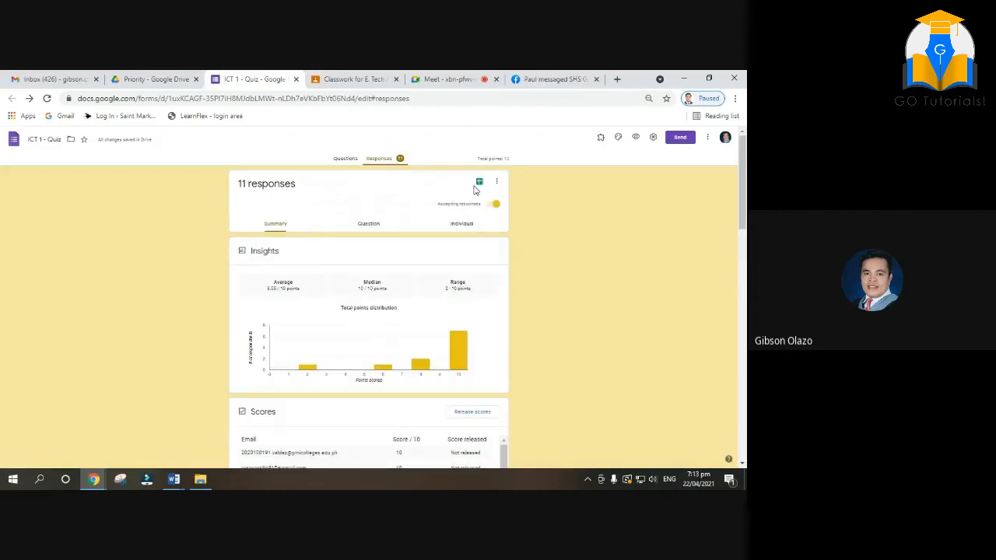
- Copy the shortened quiz link again from the send options, close them, and switch to the Google Meet call
click(681, 138)
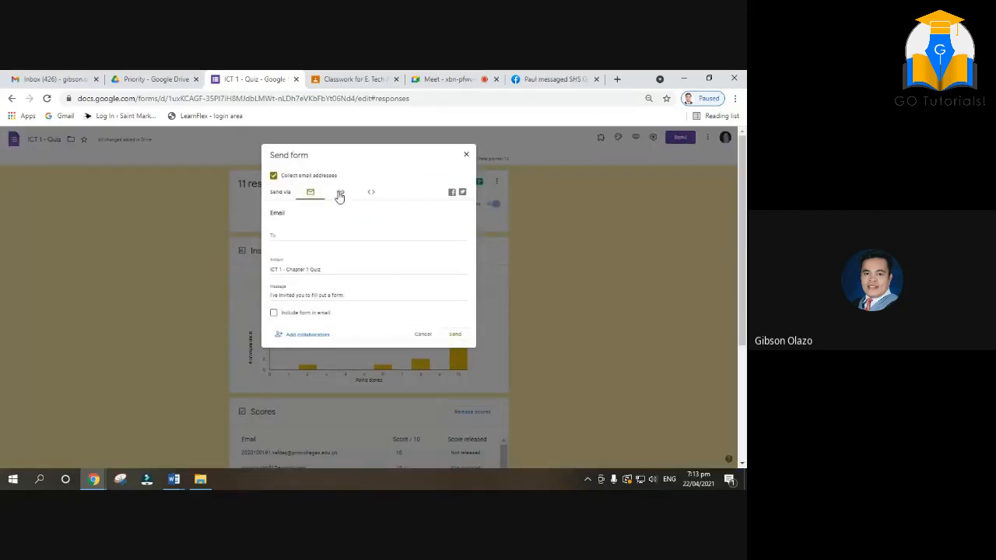
click(340, 192)
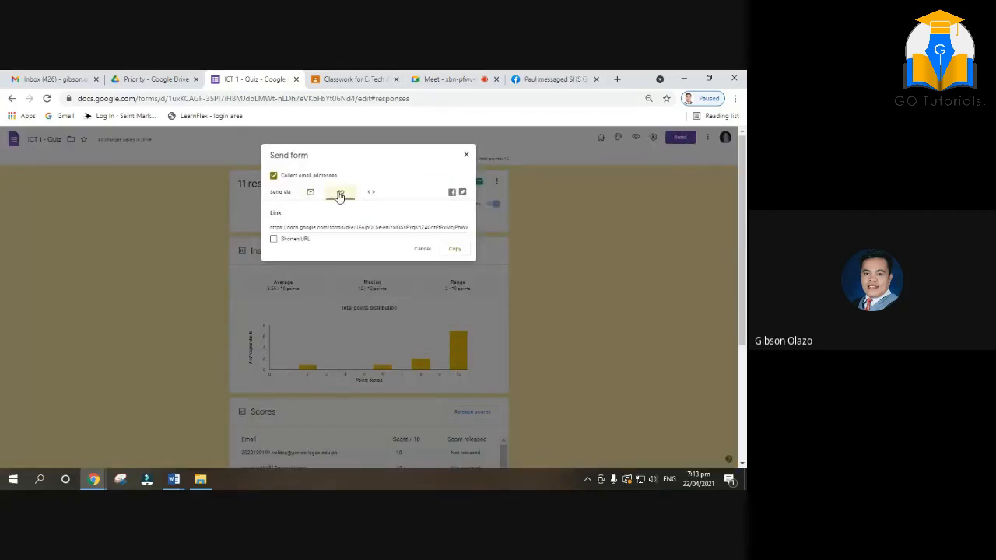
click(273, 239)
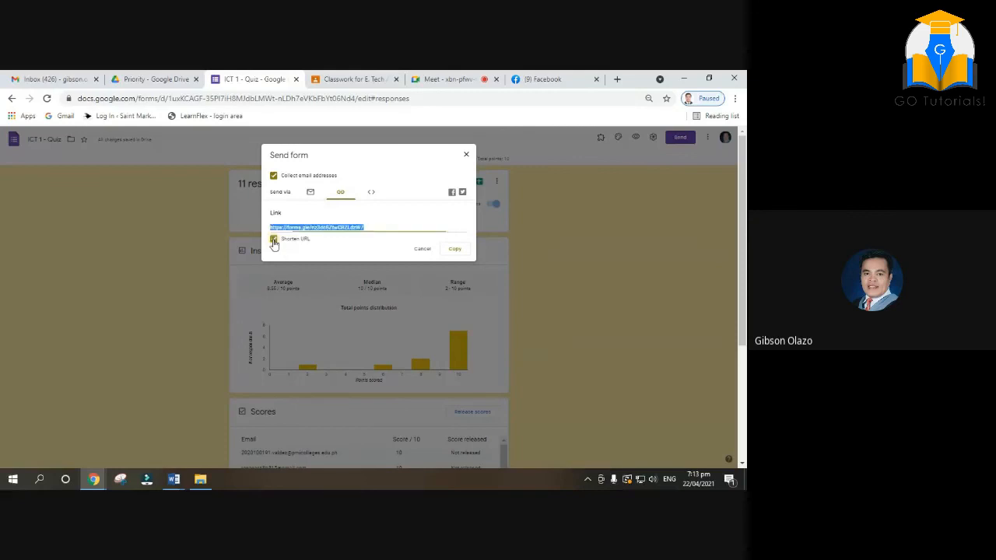
click(454, 248)
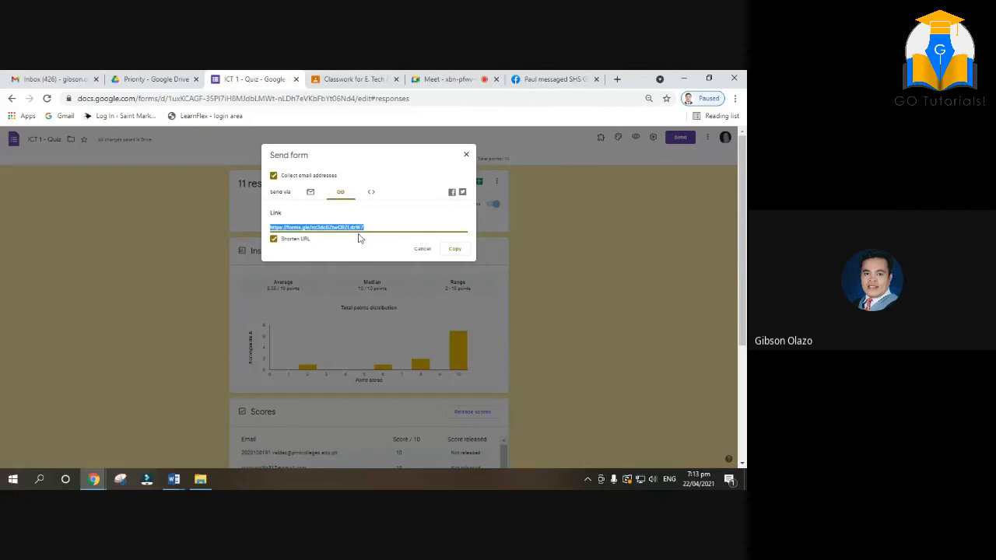
click(422, 250)
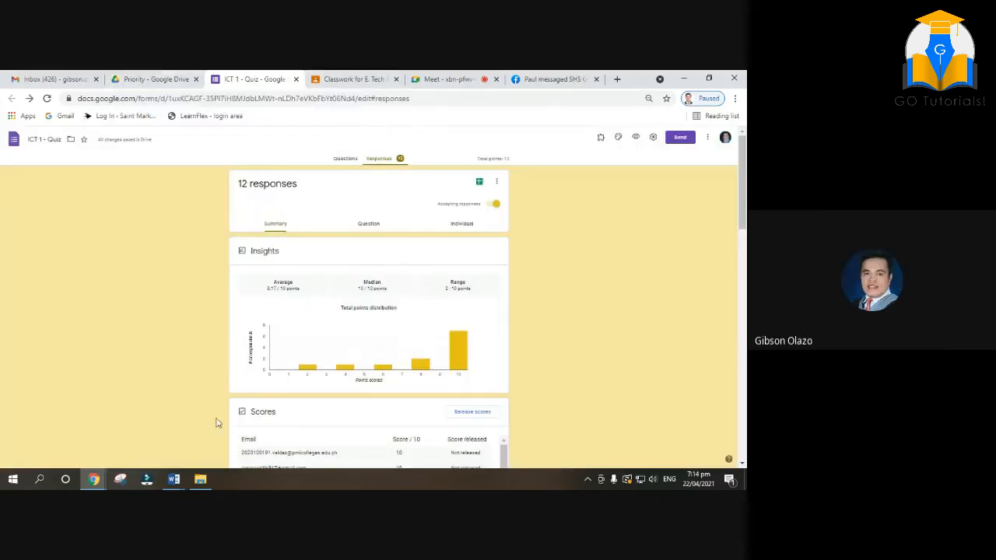
mouse_move(94, 482)
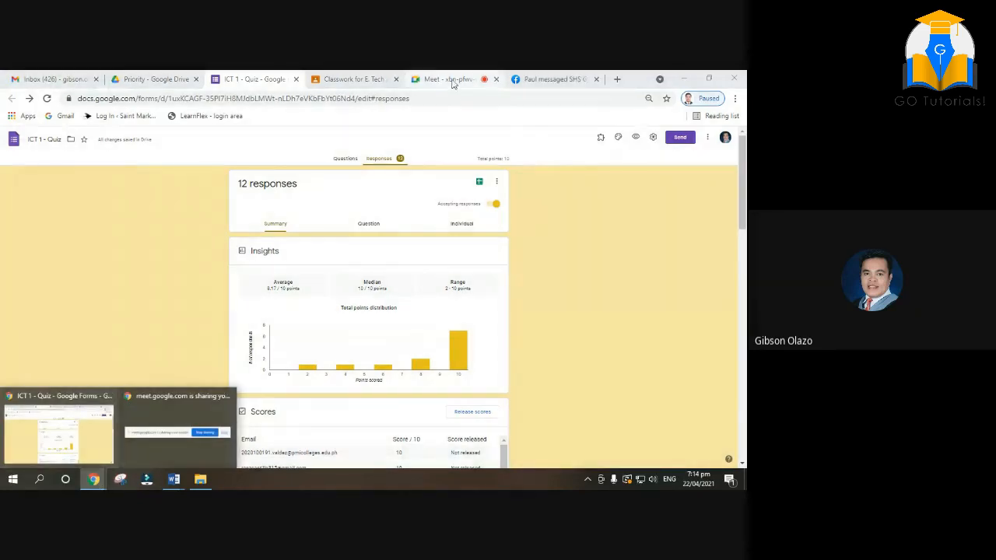
click(444, 78)
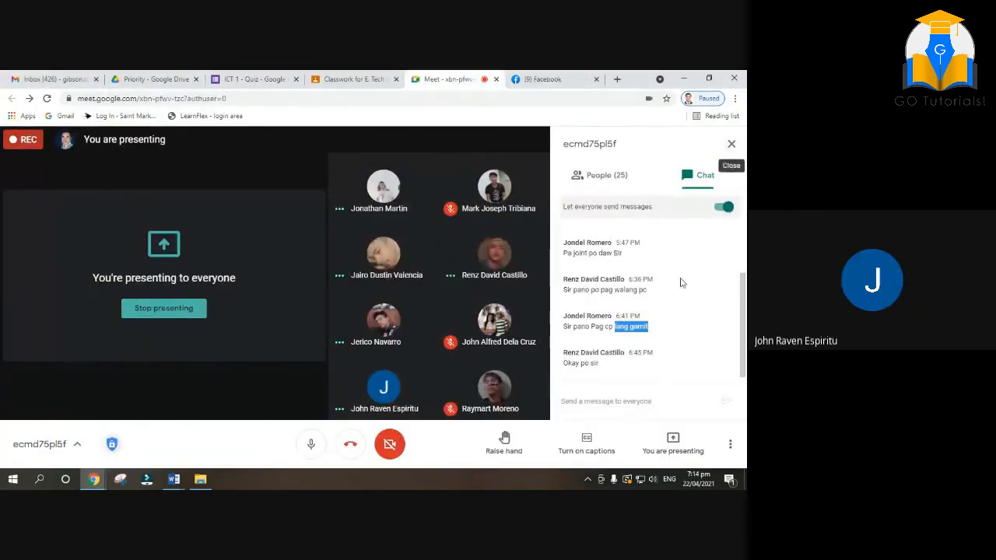